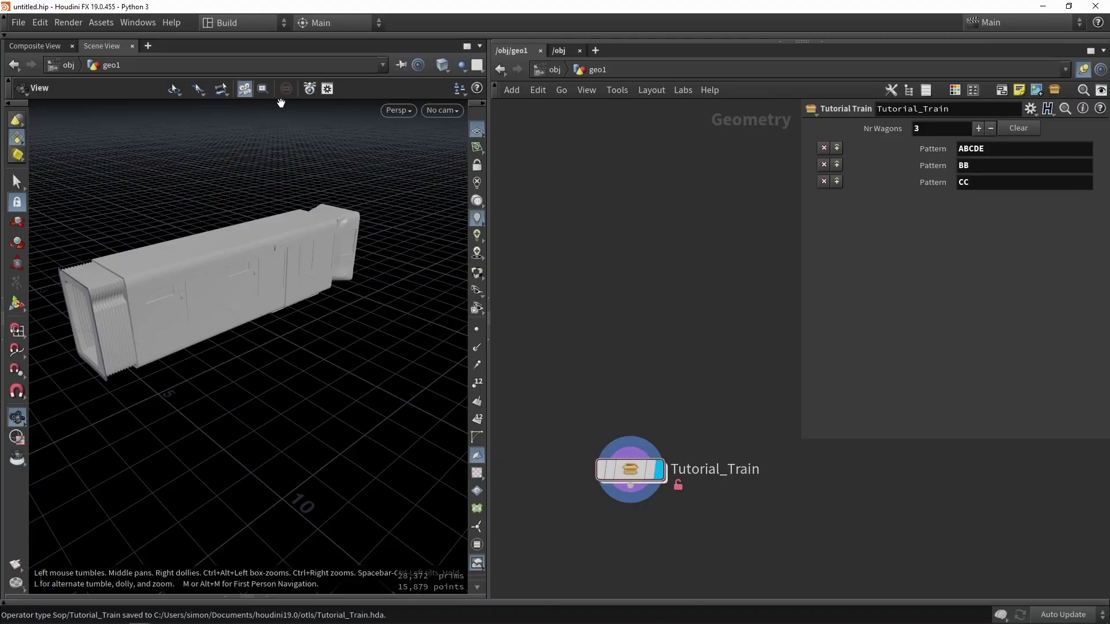
Step: Go inside the Tutorial_Train asset and examine the junction between the wagon body and its end section in the viewport
middle_drag(257, 302, 319, 286)
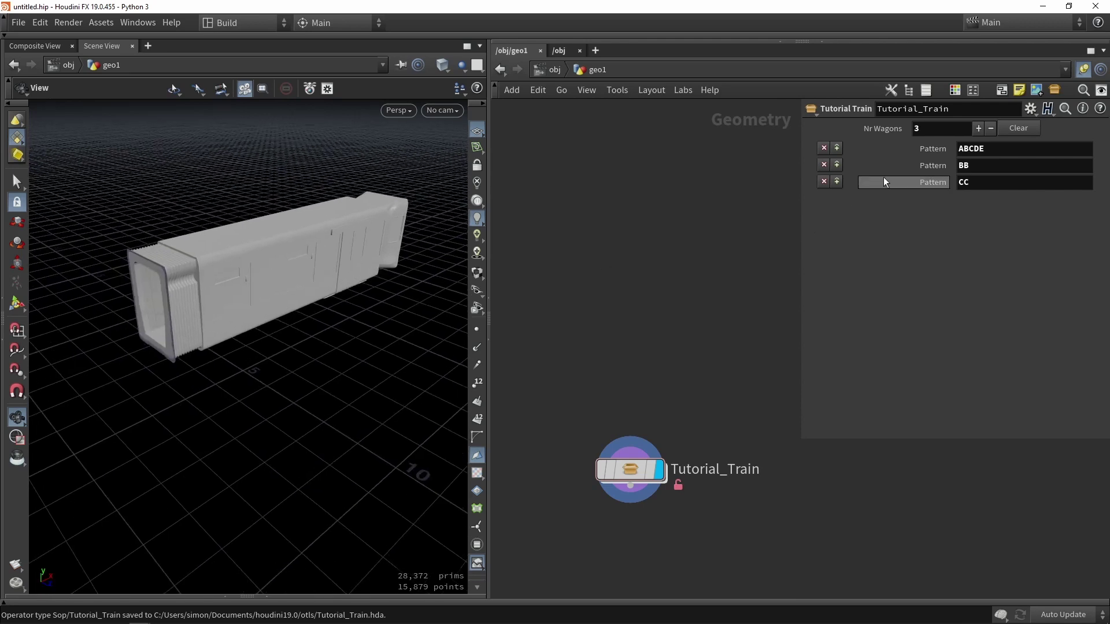
click(968, 150)
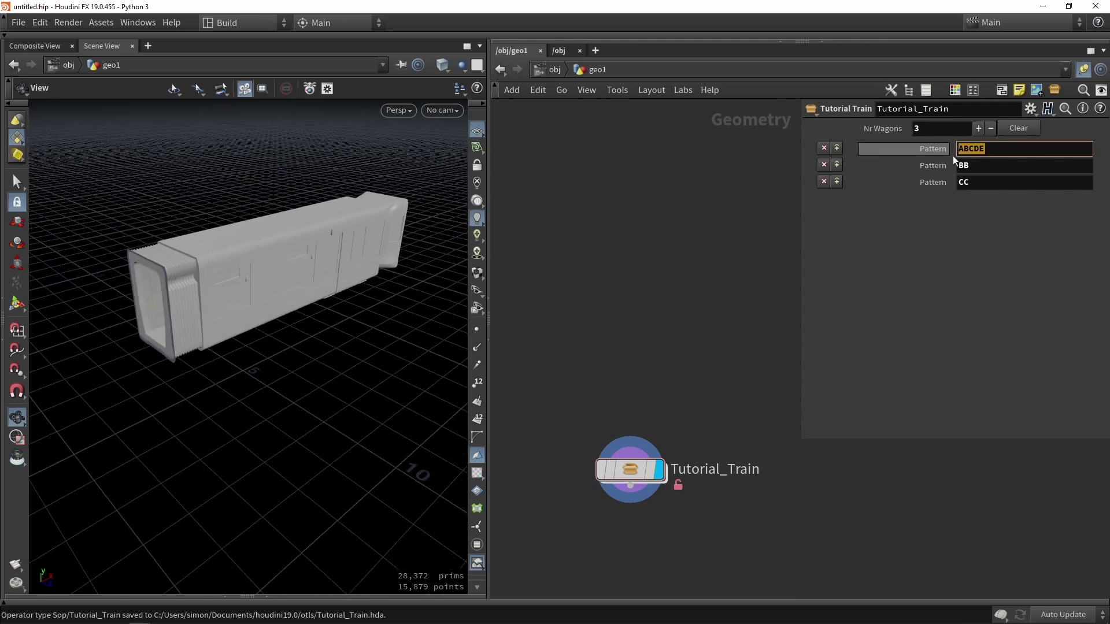
click(750, 238)
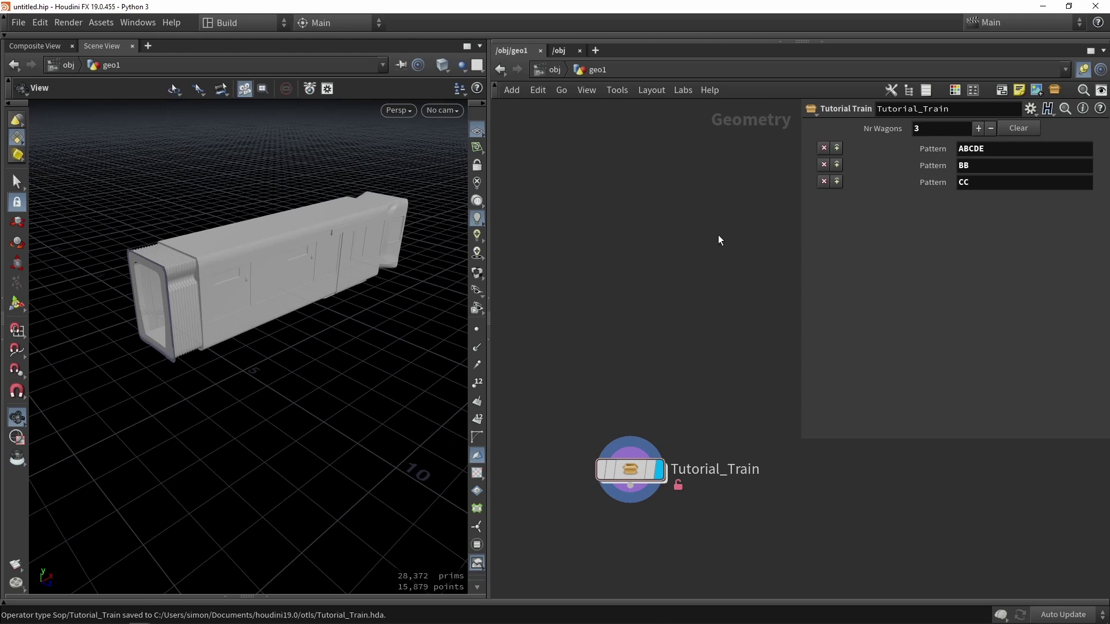
drag(347, 253, 315, 246)
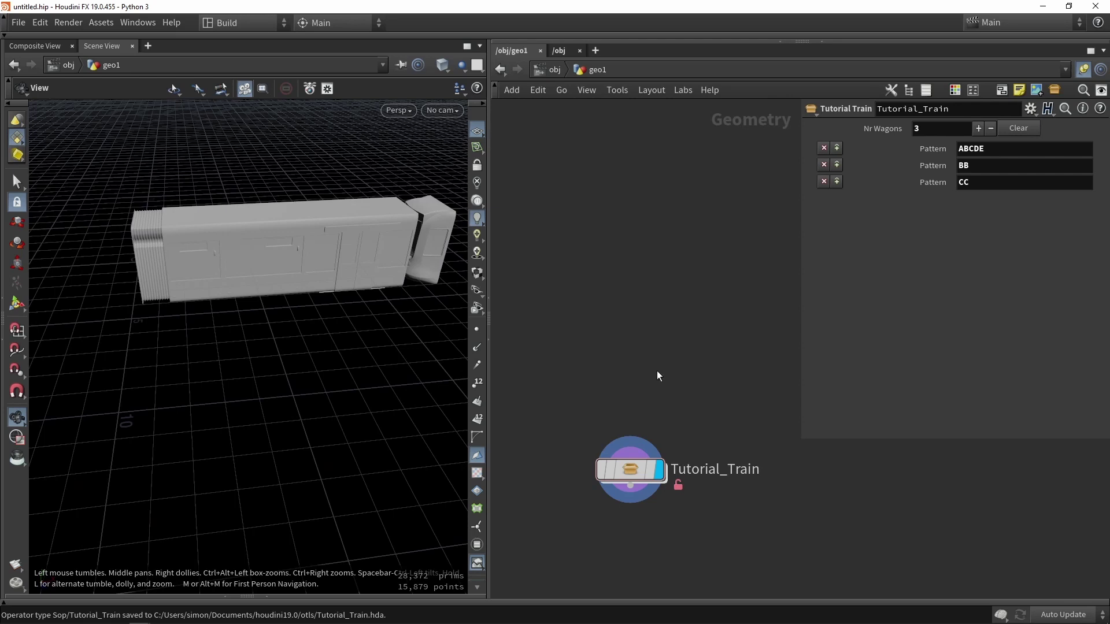
double_click(635, 468)
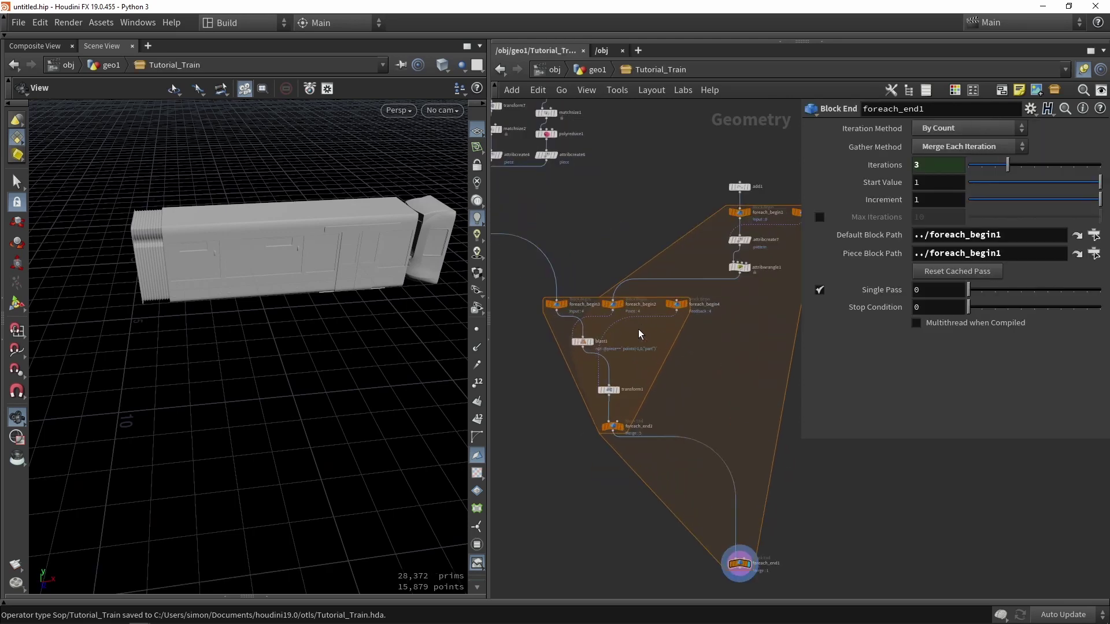
scroll(638, 329, up, 2)
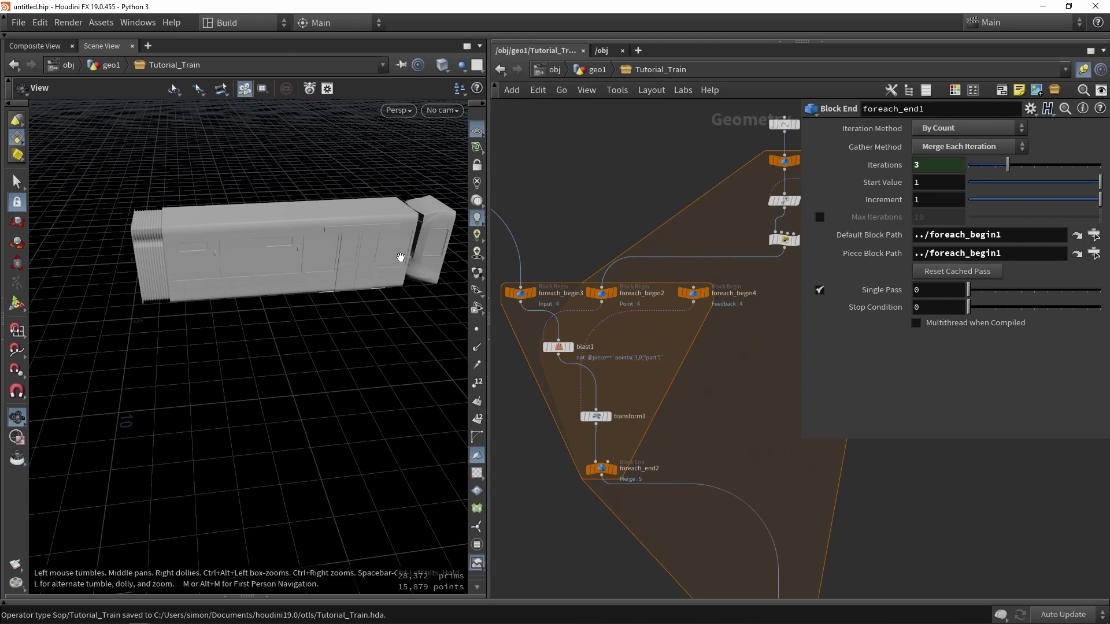
middle_drag(403, 258, 301, 279)
scroll(300, 273, up, 8)
drag(301, 273, 288, 289)
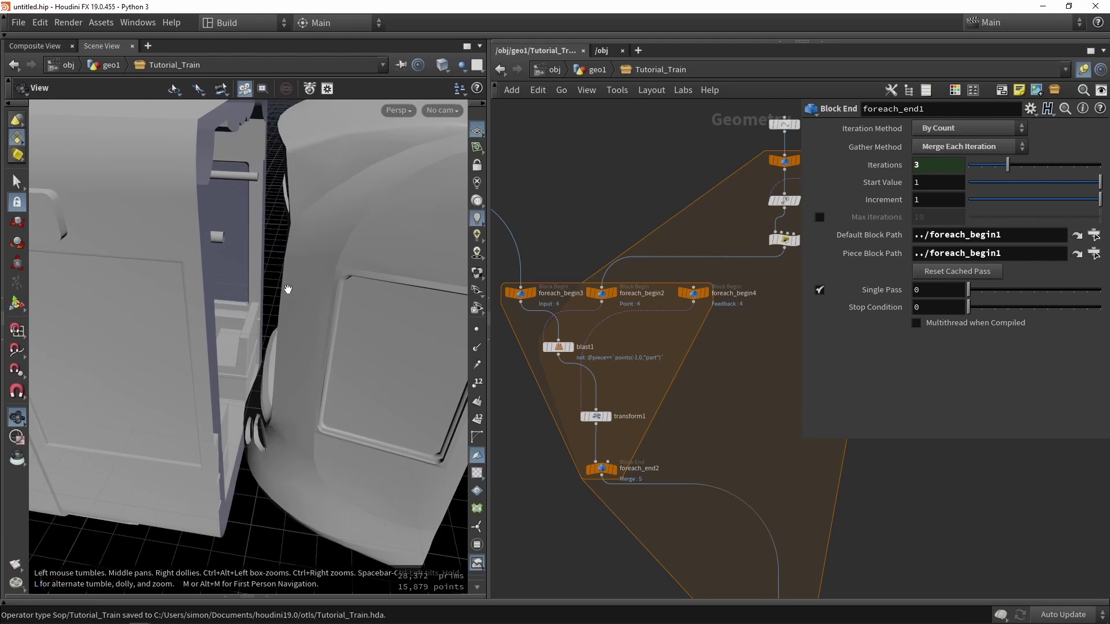
scroll(290, 286, down, 10)
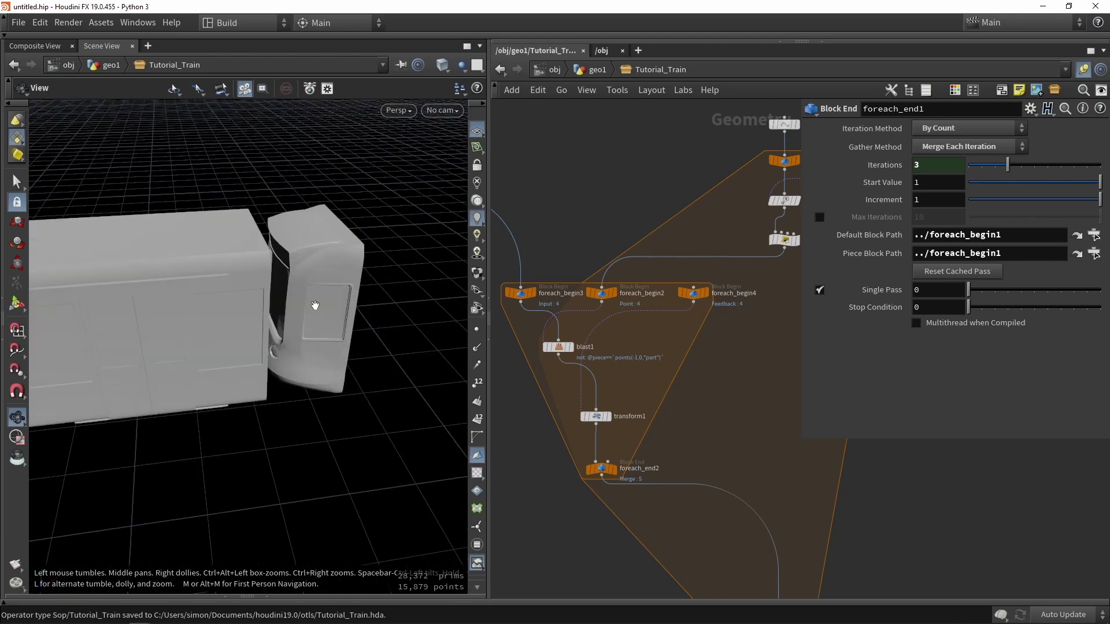
scroll(315, 305, down, 10)
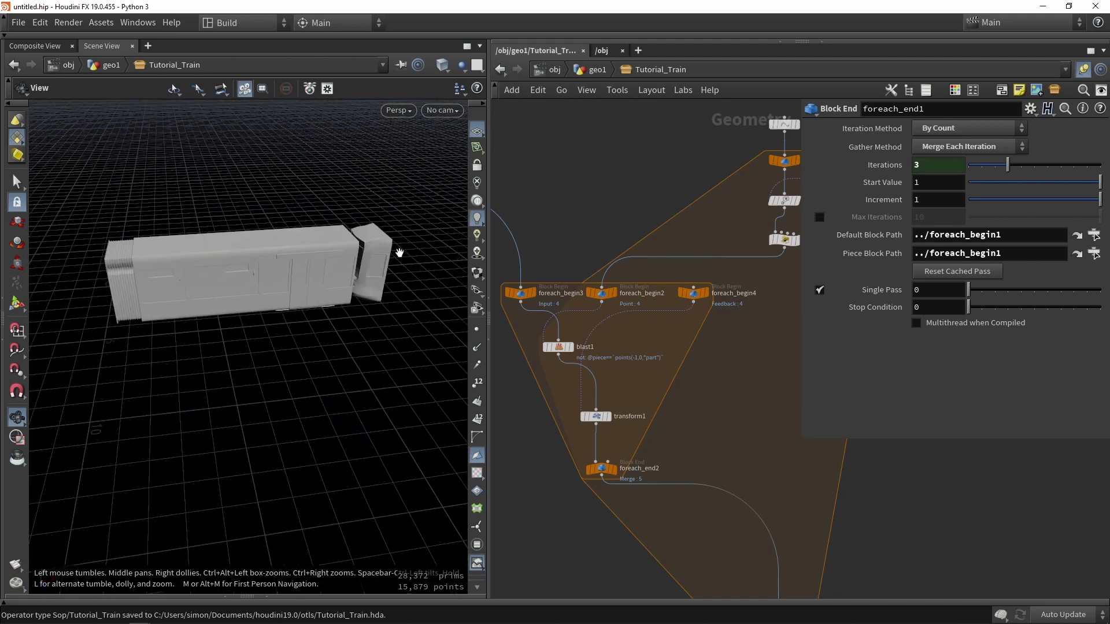
scroll(345, 279, up, 8)
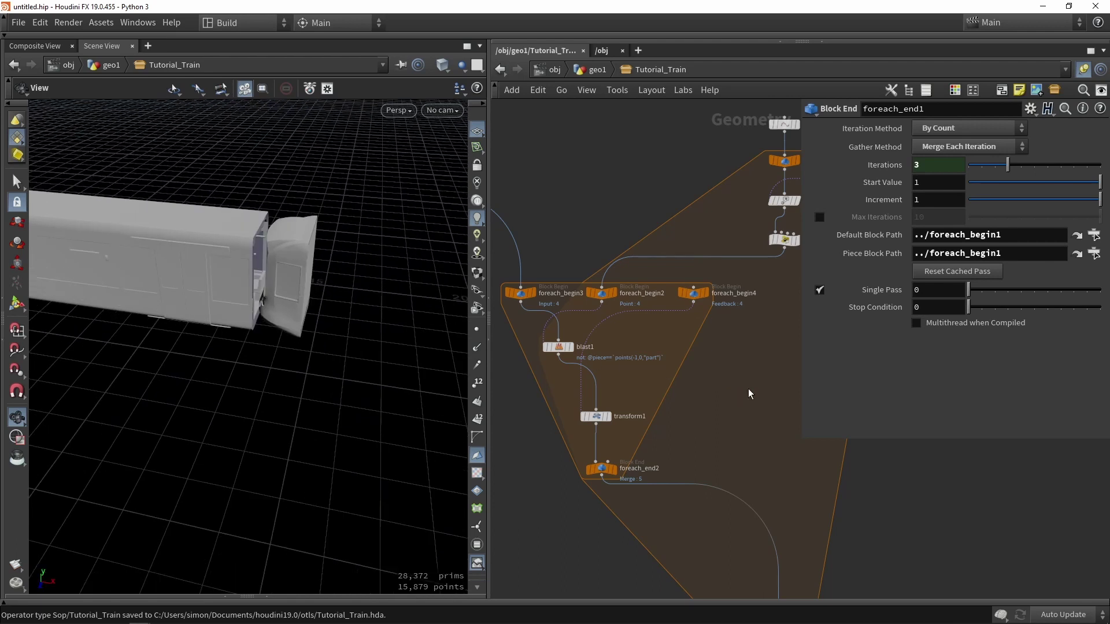
Step: Rename the attribwrangle1 node inside the for-each block as split_pattern
middle_drag(748, 389, 656, 406)
scroll(711, 265, up, 5)
click(649, 282)
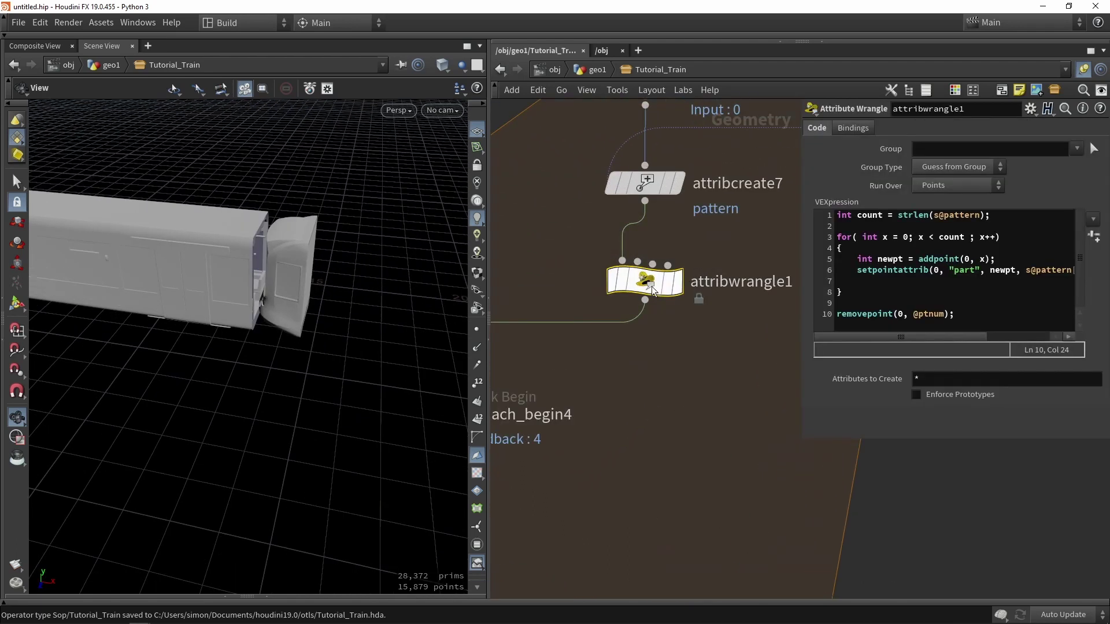
middle_drag(680, 326, 655, 360)
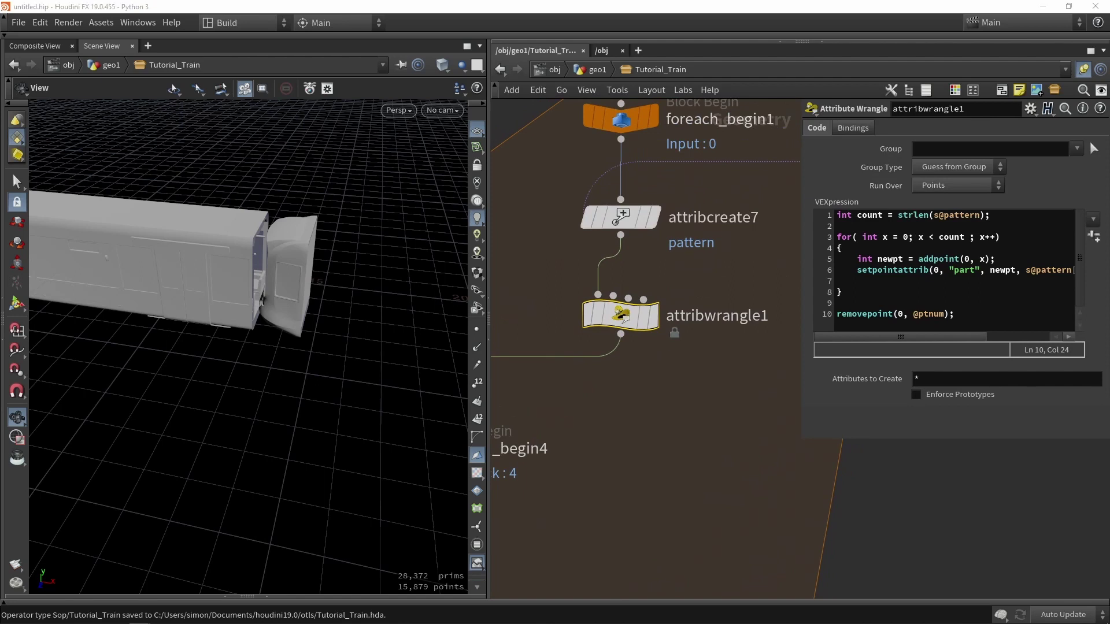
middle_drag(698, 405, 685, 433)
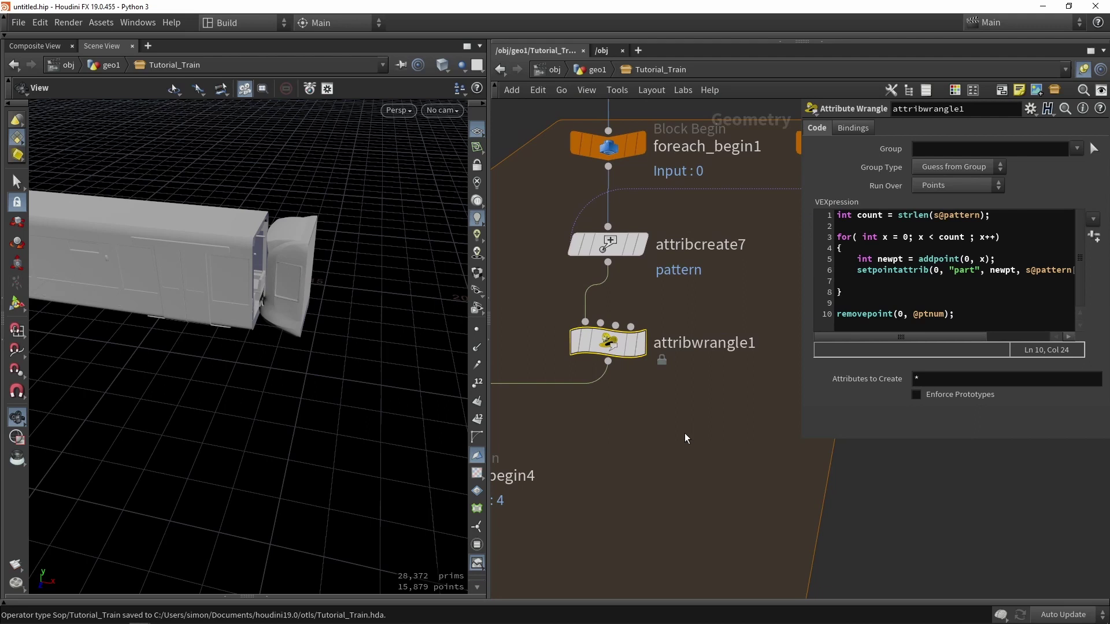
double_click(698, 345)
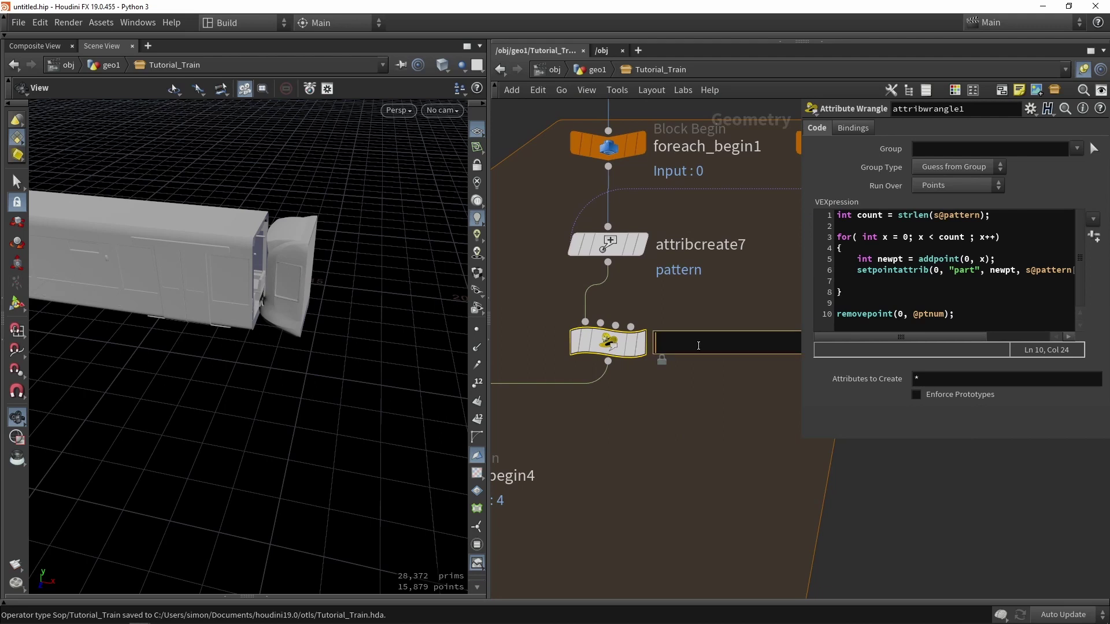
text(split_pattern)
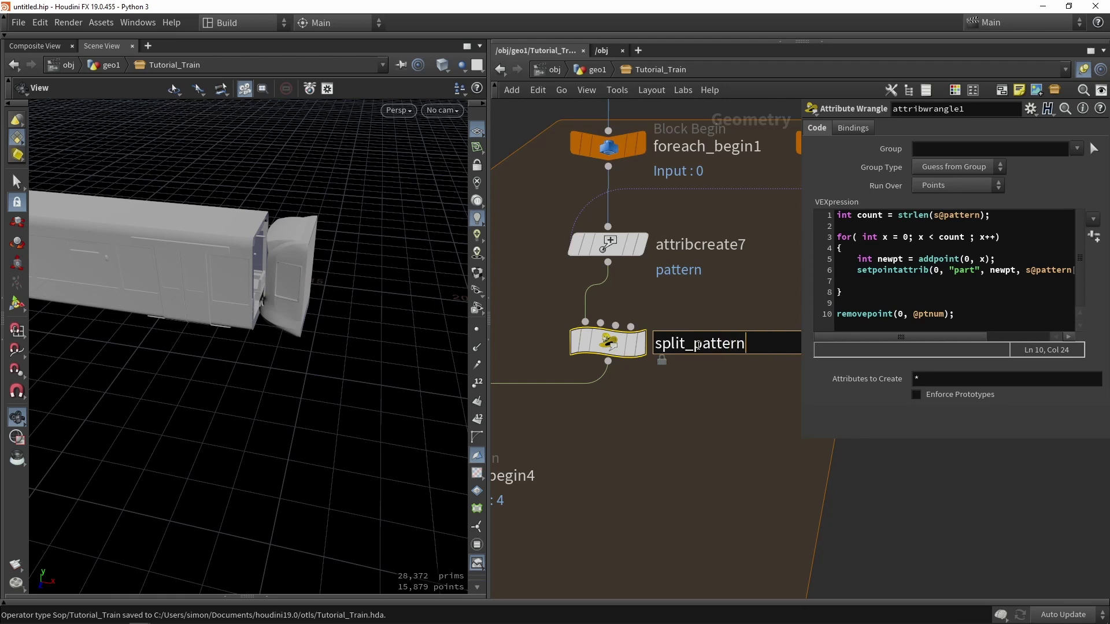
key(Return)
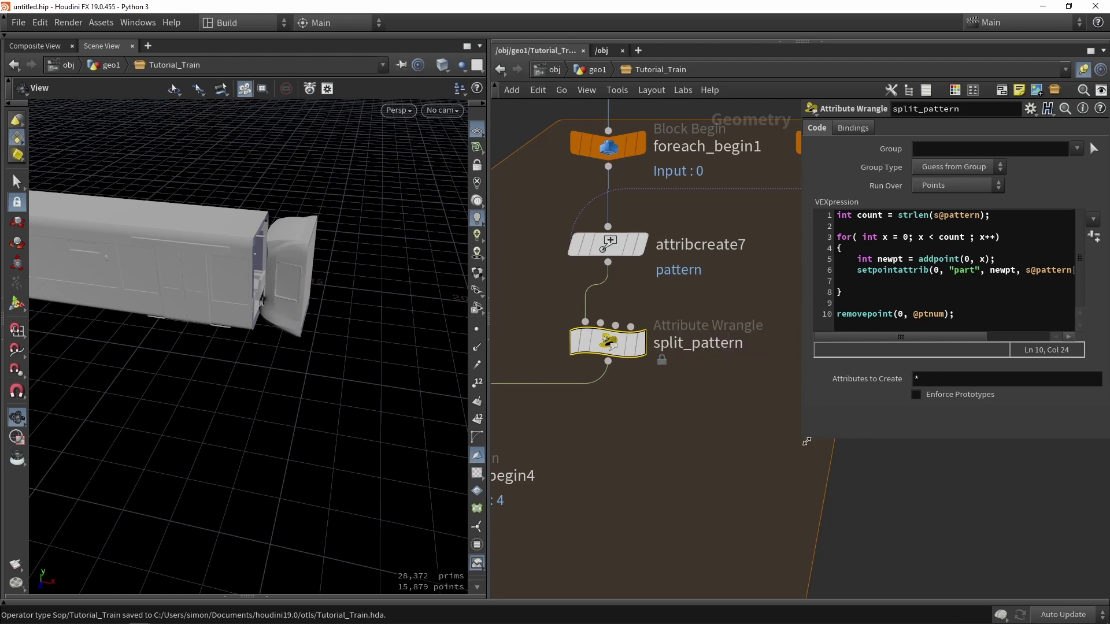
Step: Enlarge the parameter area and add an empty block "if( x+1 == count )" after the loop's setpointattrib line in the VEX code
drag(804, 439, 658, 542)
click(1026, 272)
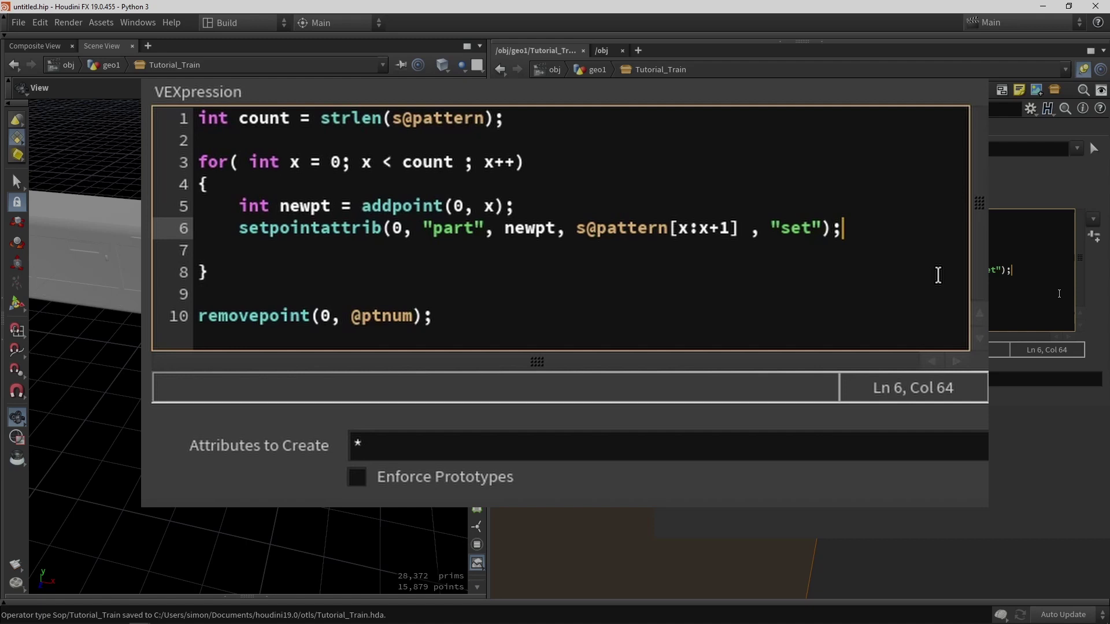
key(Return)
key(Return)
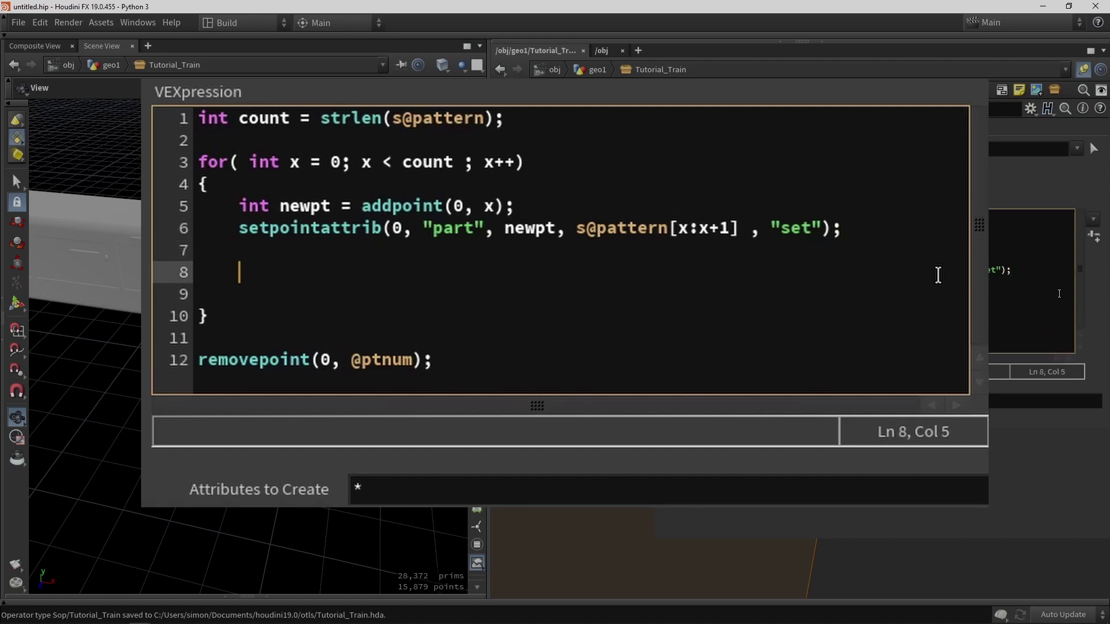
text(if()
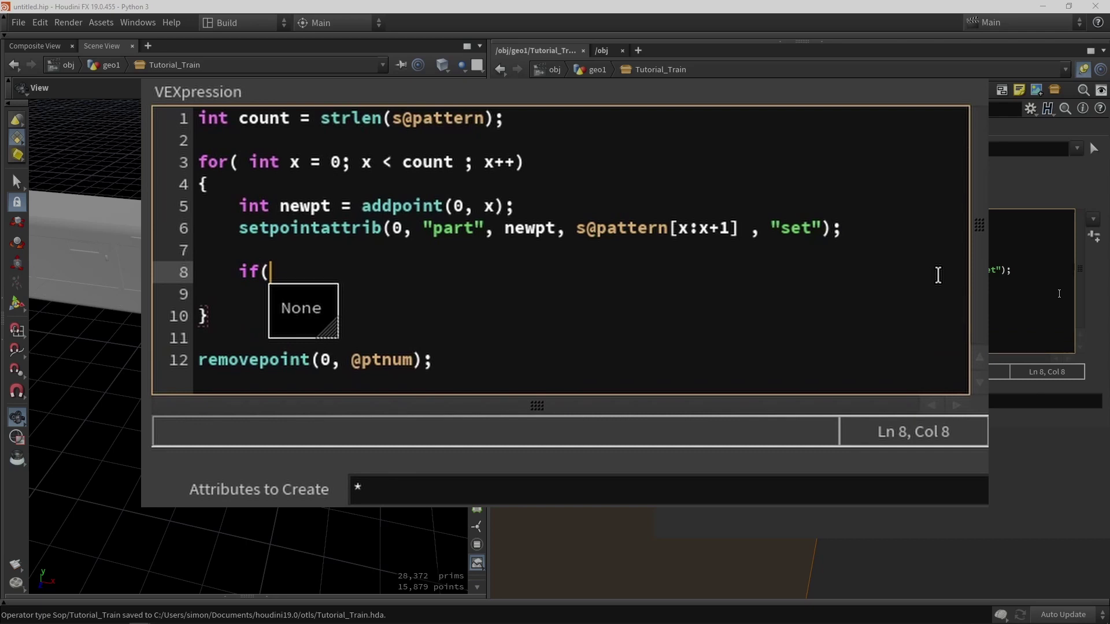
text( x+1 )
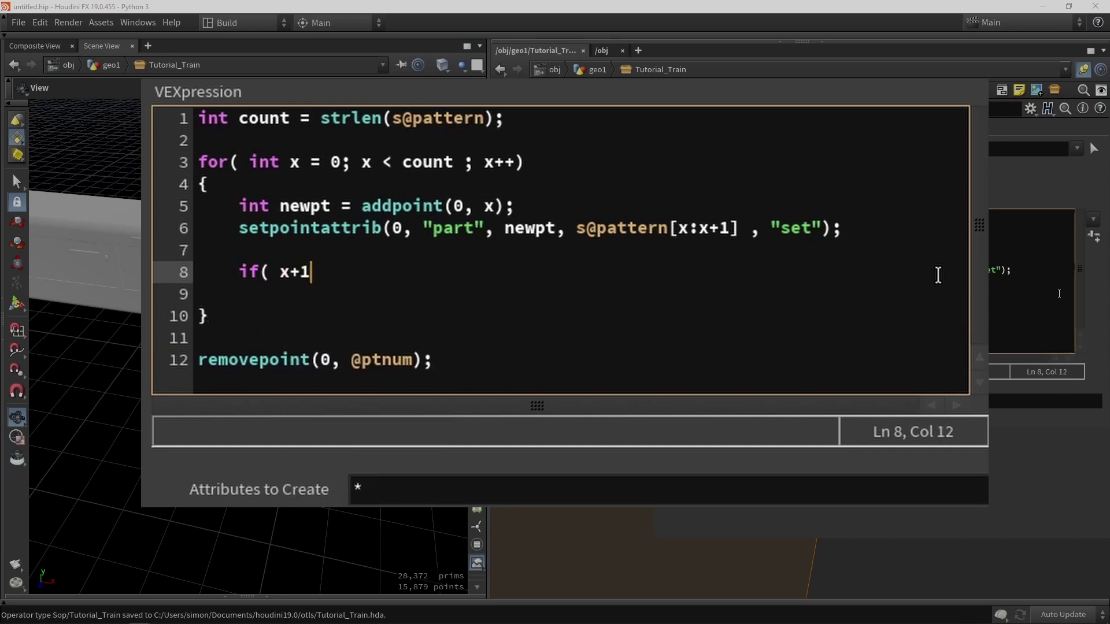
text(== count)
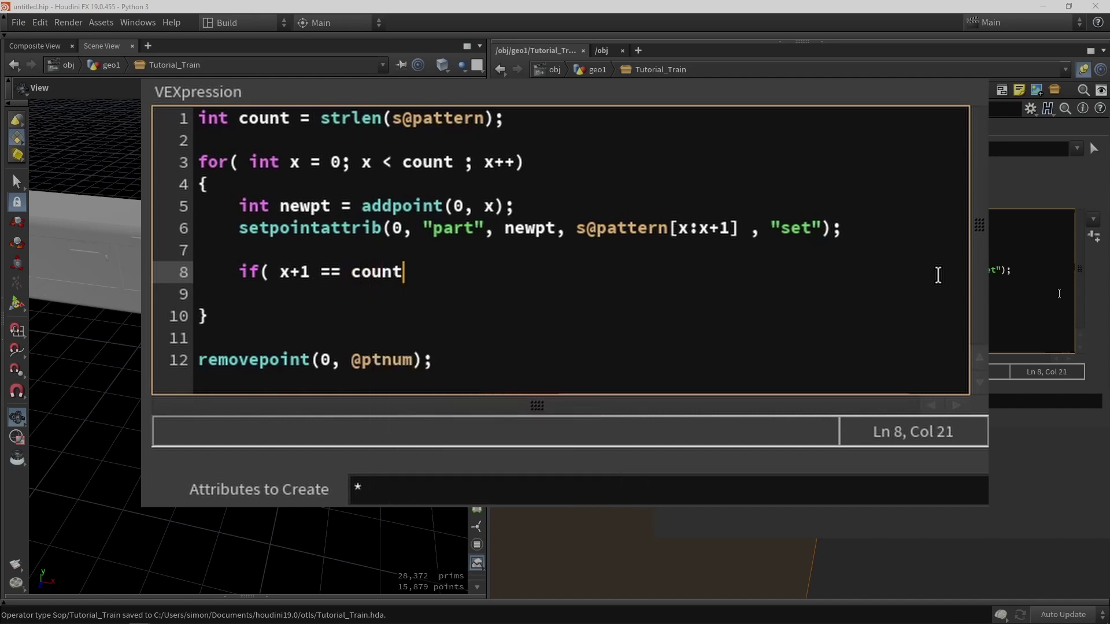
text( ))
key(Return)
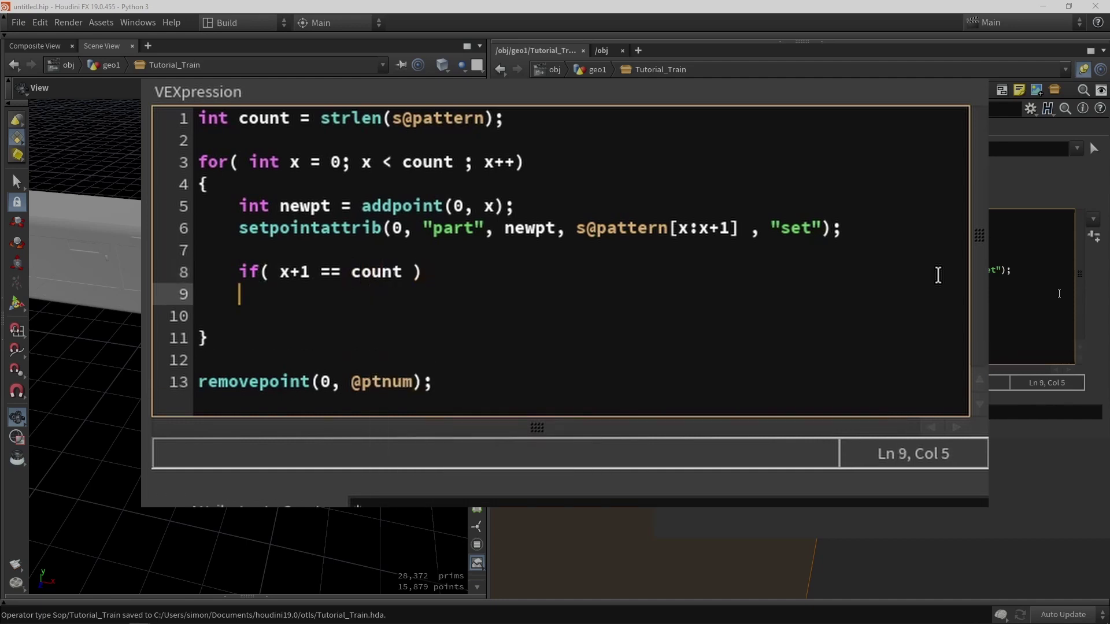
text({)
key(Return)
text(})
key(Up)
key(Return)
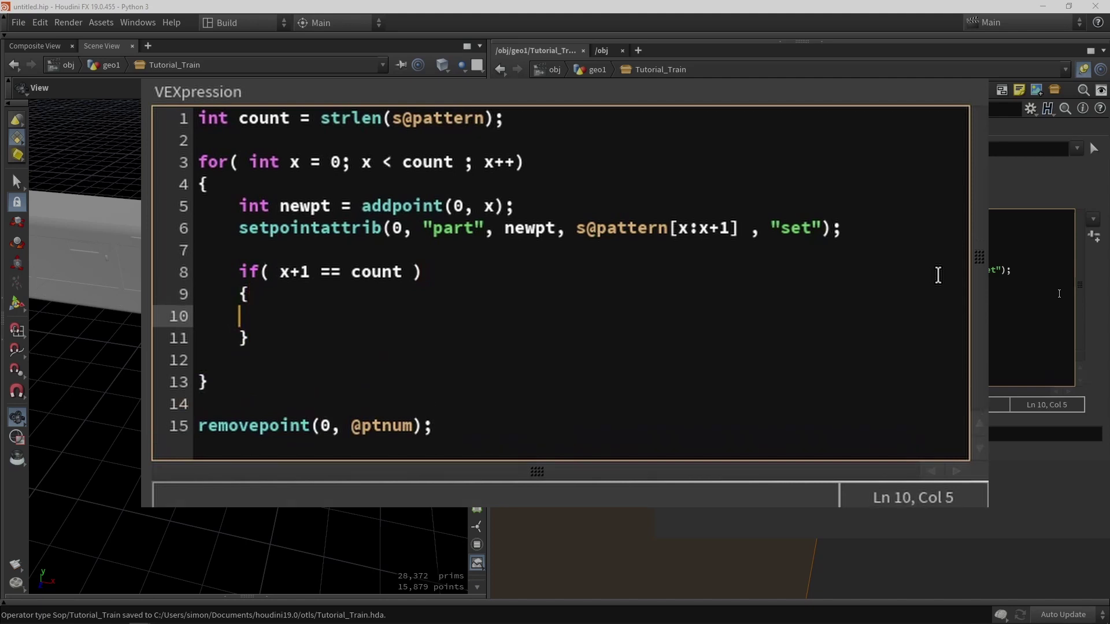
Step: Inside the if block, write setpointattrib( 0, "lastpart", newpt, 1, "set");
key(Tab)
text(set)
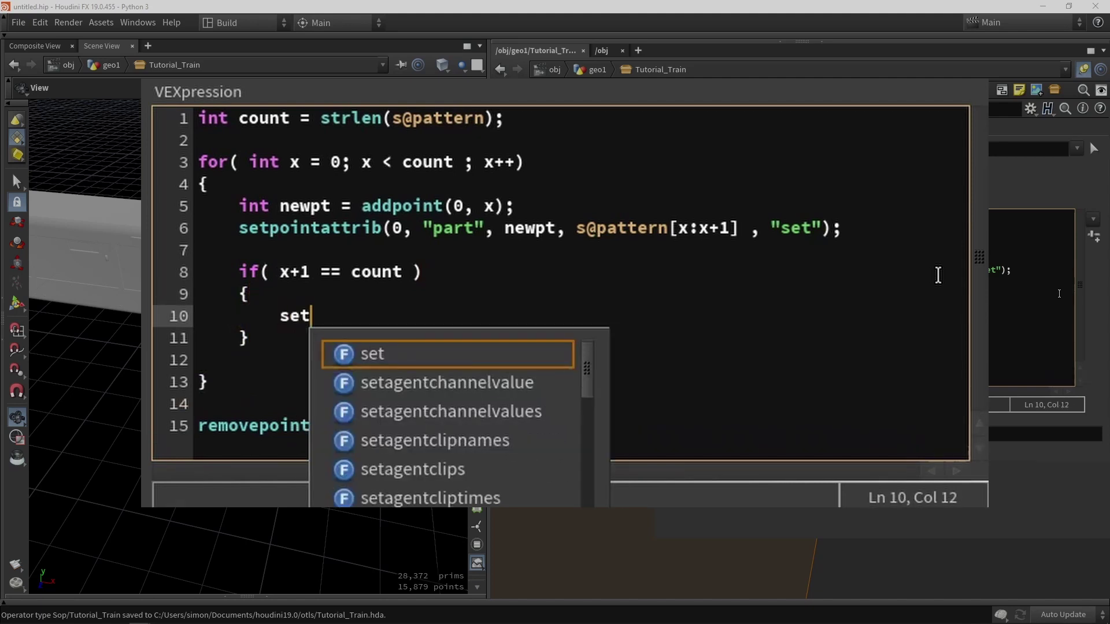
text(poin)
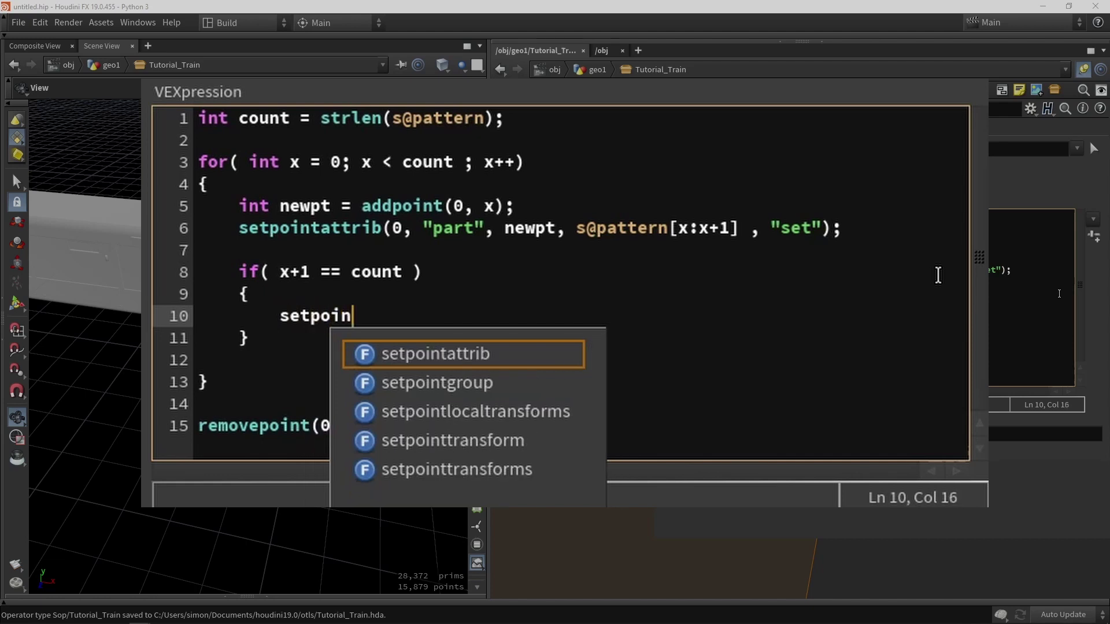
key(Return)
text(( 0)
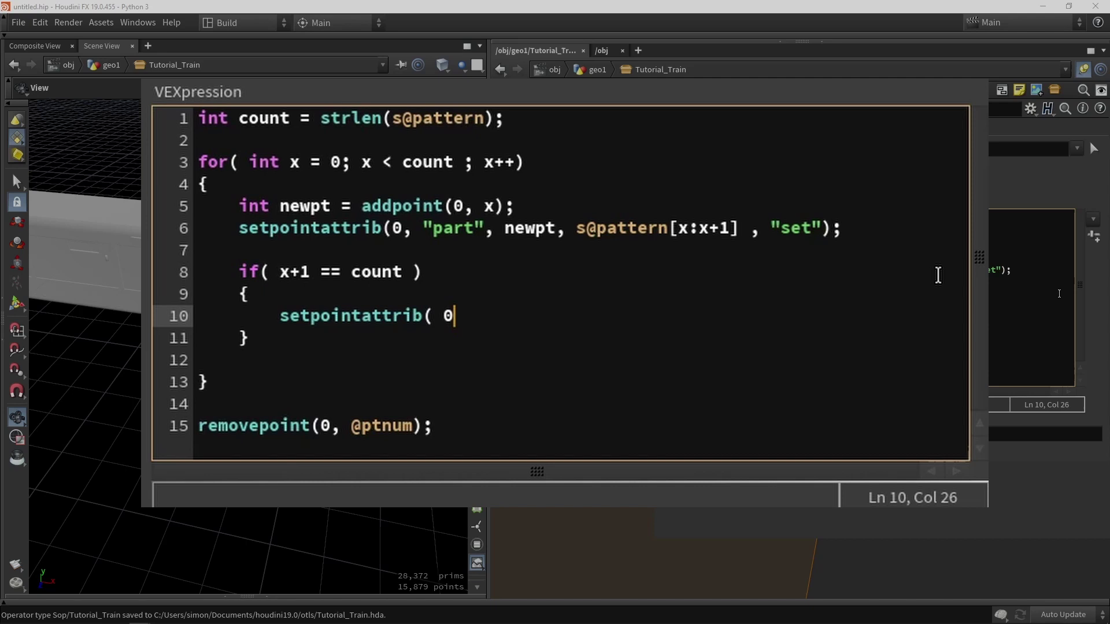
text(, "las)
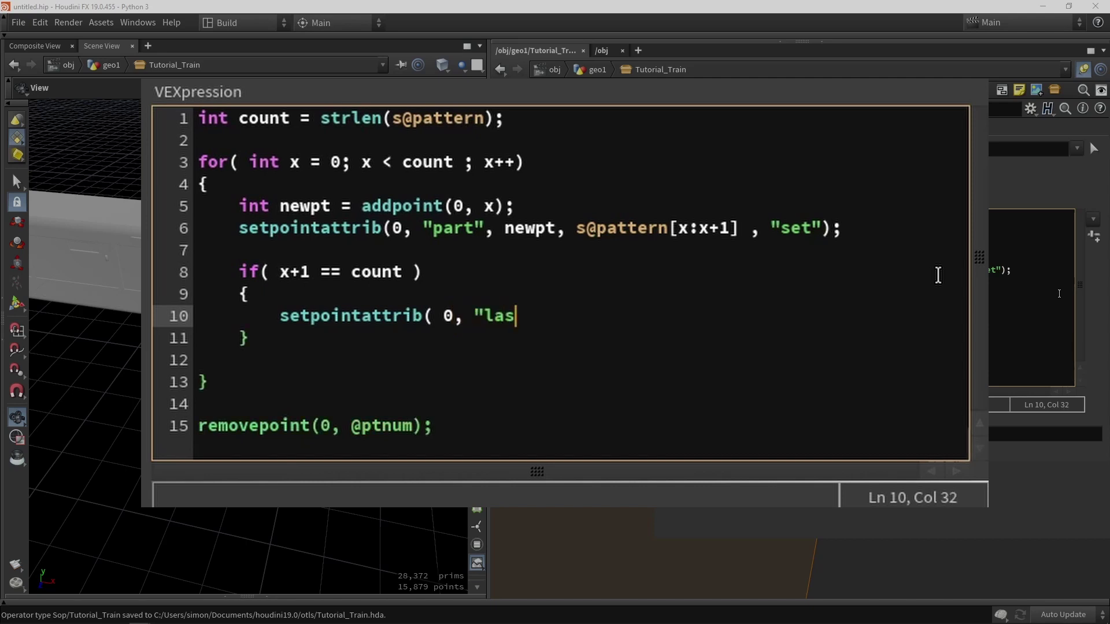
text(tpart")
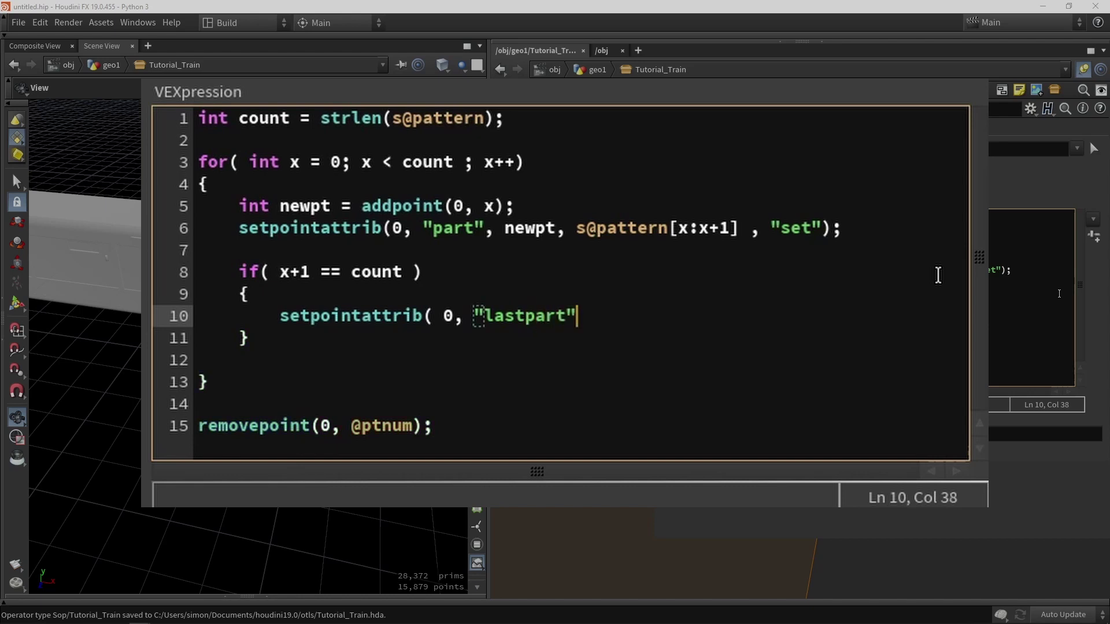
text(, newpt)
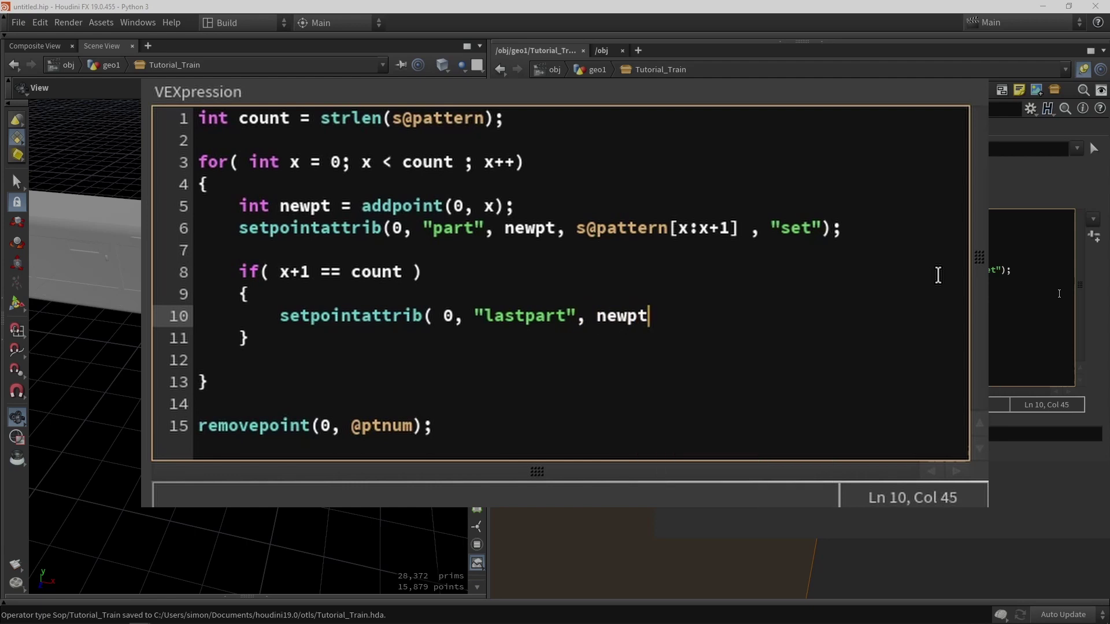
text(, 1, "set")
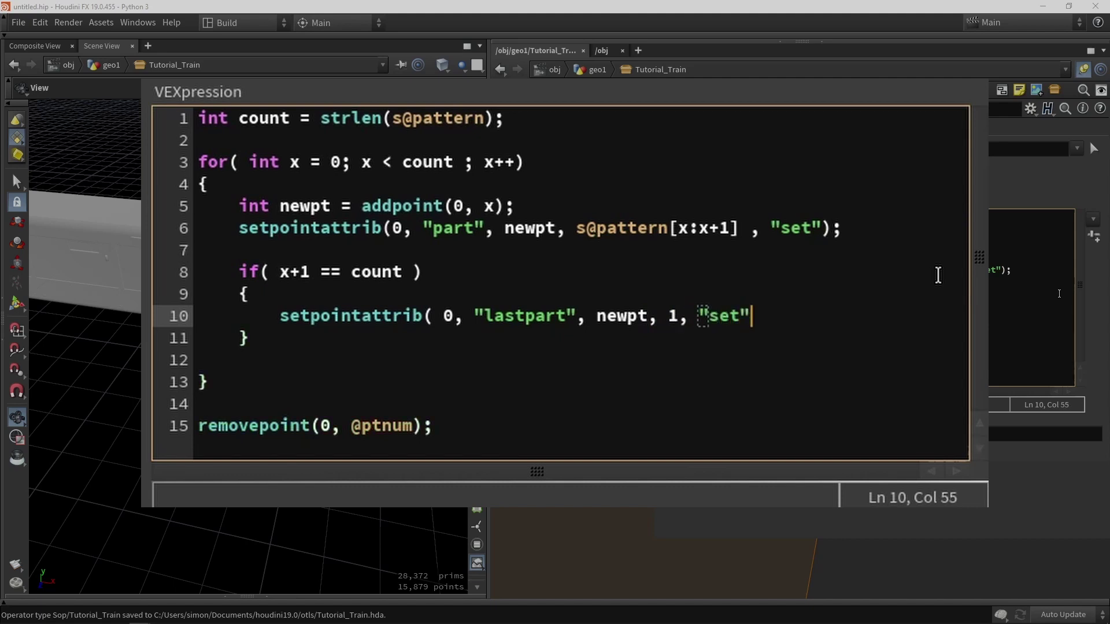
text();)
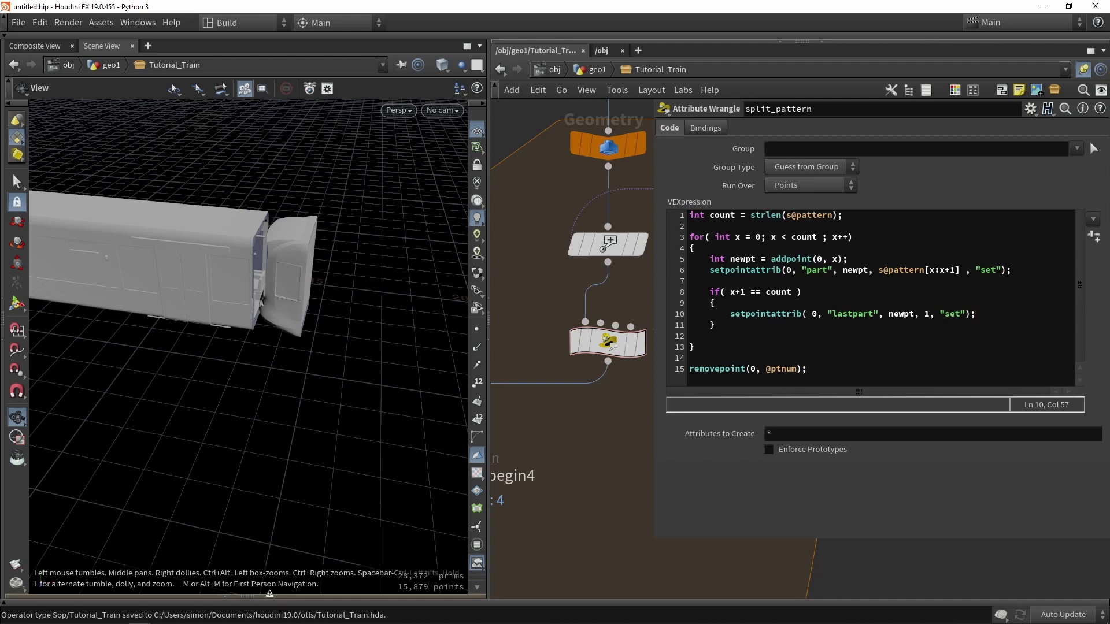
Step: Reveal the Geometry Spreadsheet and check the lastpart values of the points against their part letters
click(273, 597)
drag(267, 487, 267, 551)
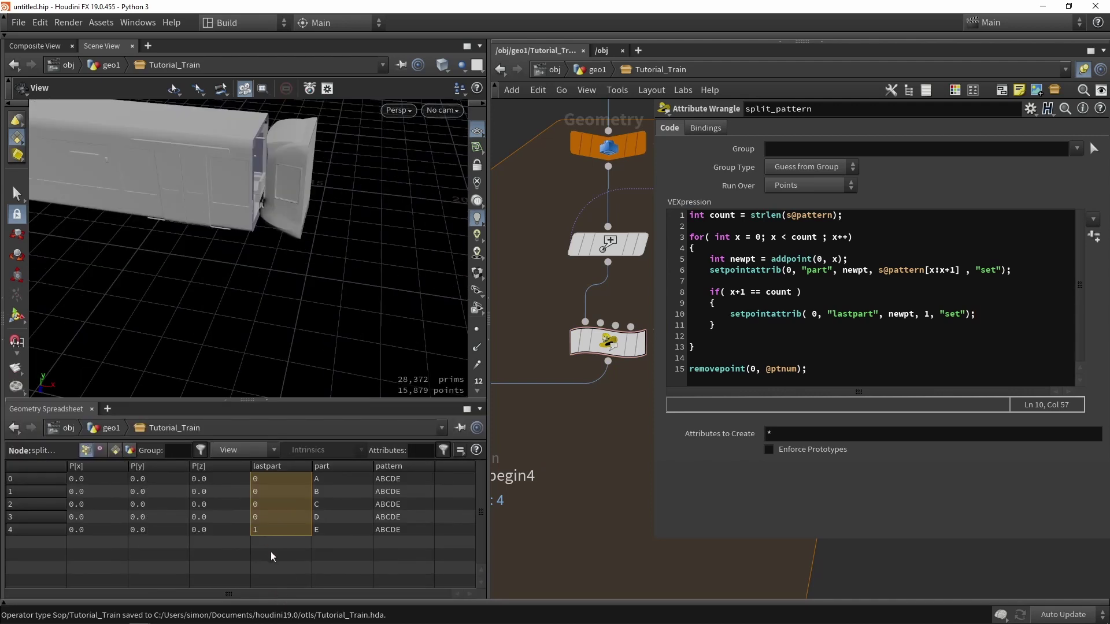
click(320, 529)
click(259, 530)
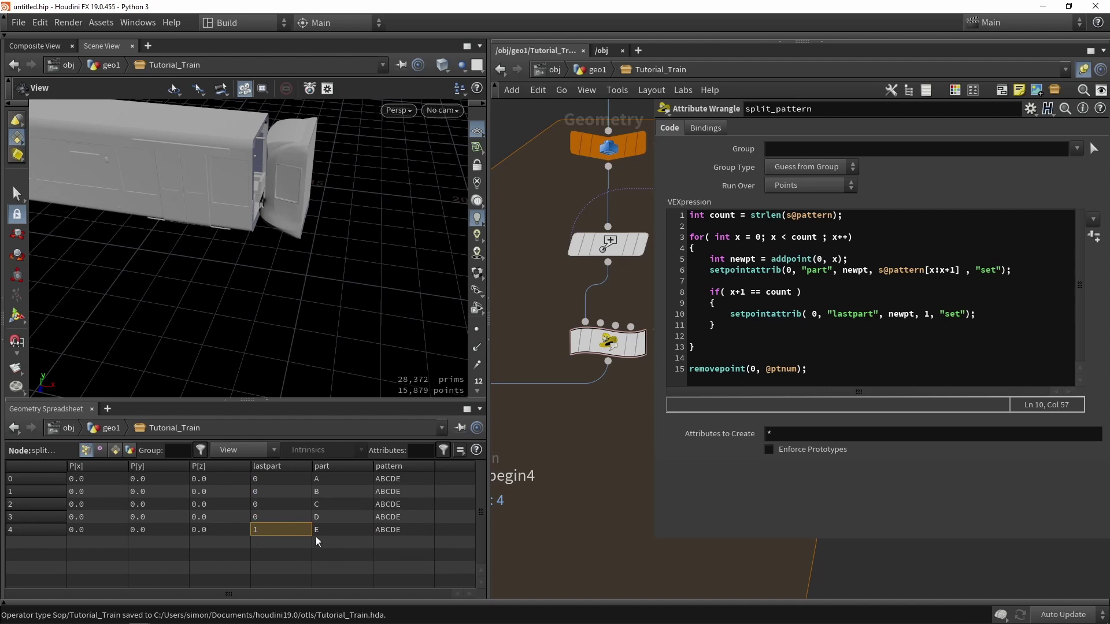
Step: Add an else branch below the if block in the VEX code and fill it with a copy of the braced setpointattrib block
click(728, 327)
key(Return)
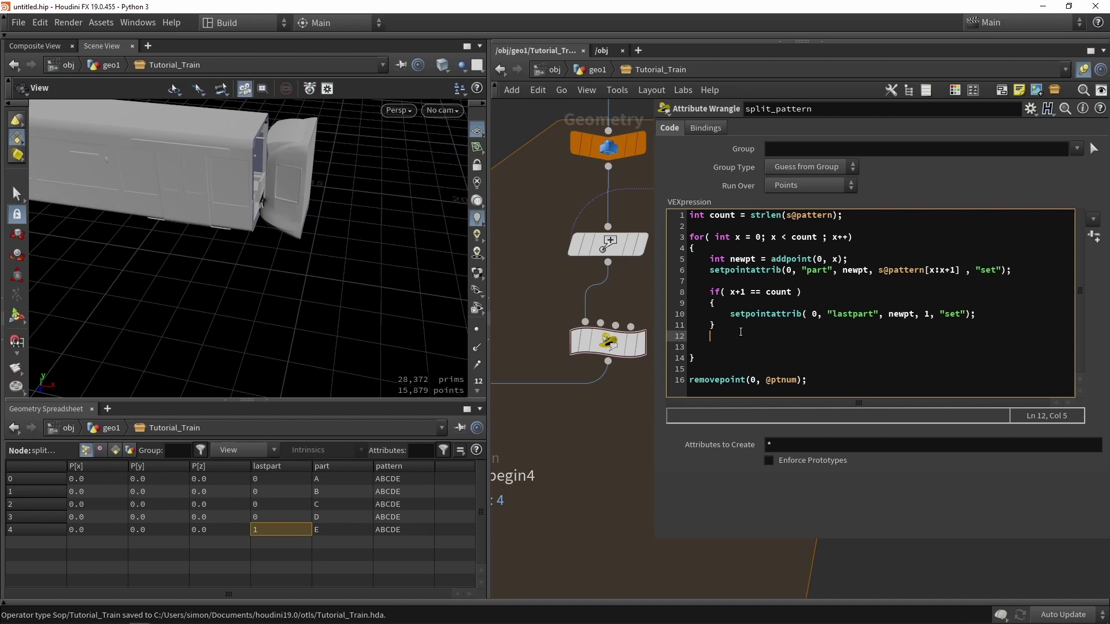
text(else)
key(Return)
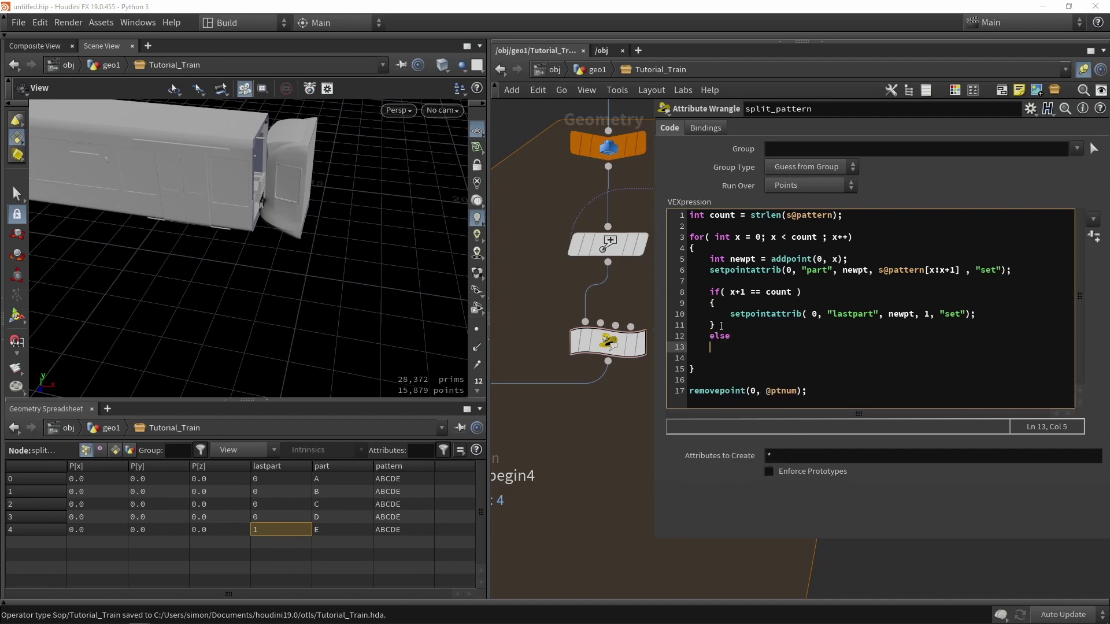
drag(717, 325, 711, 303)
key(ctrl+c)
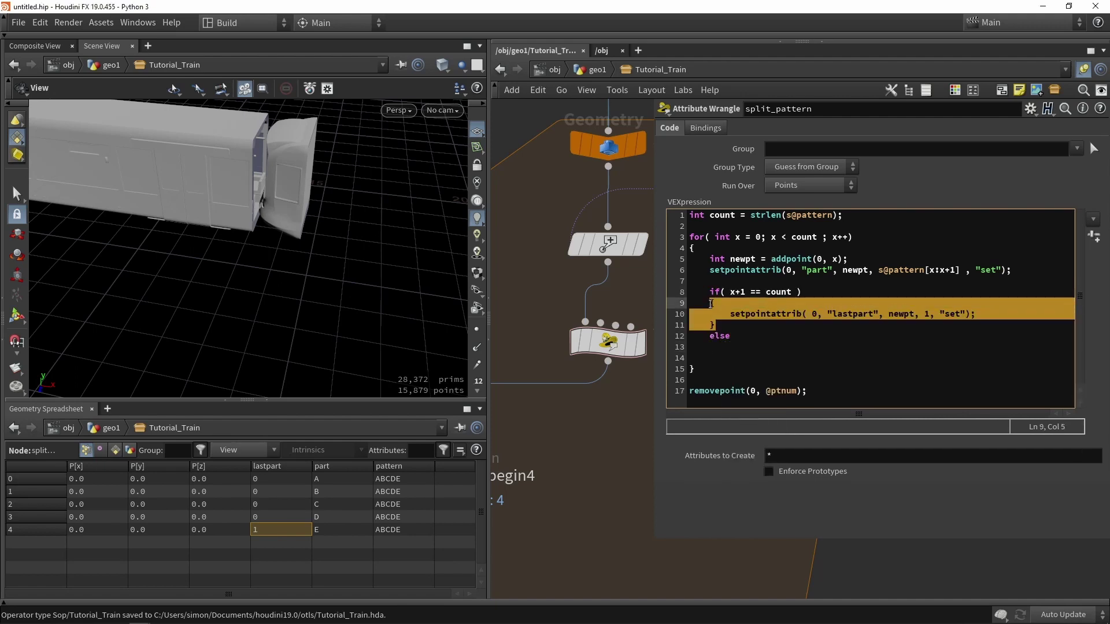
click(722, 347)
key(ctrl+v)
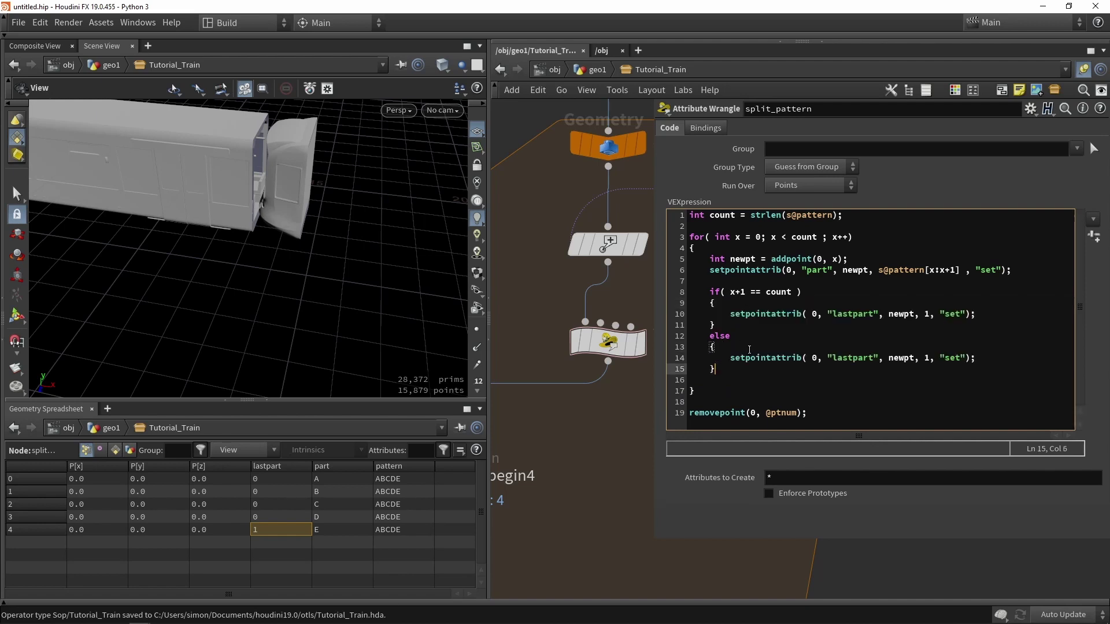
Step: Set the lastpart value in the else branch's setpointattrib line to 0 and check the lastpart column in the Geometry Spreadsheet
click(929, 359)
key(BackSpace)
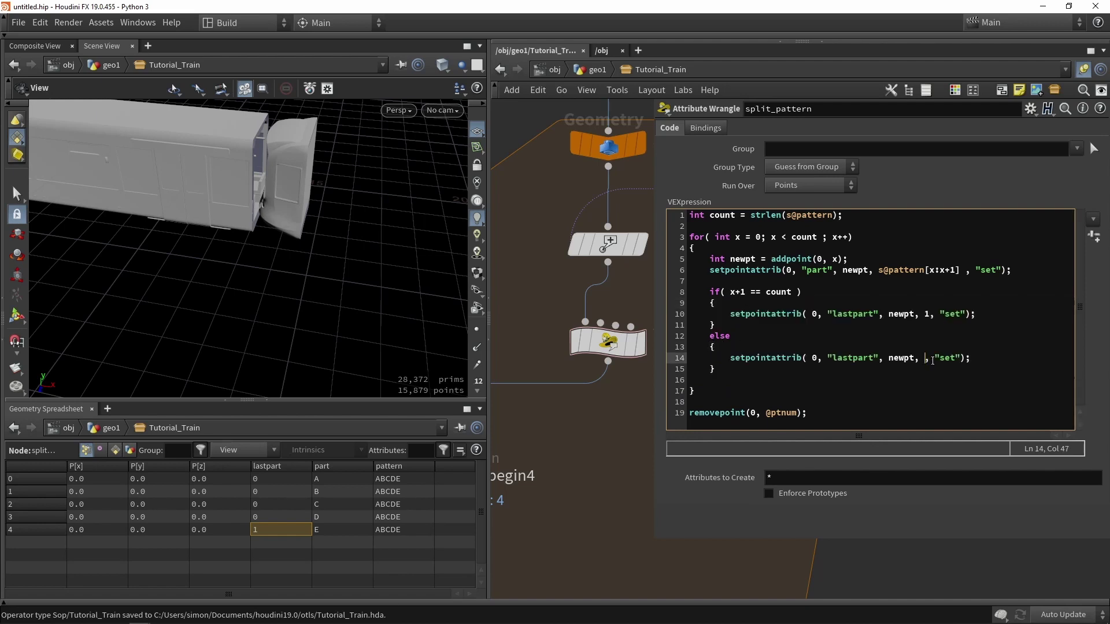
text(0)
click(584, 446)
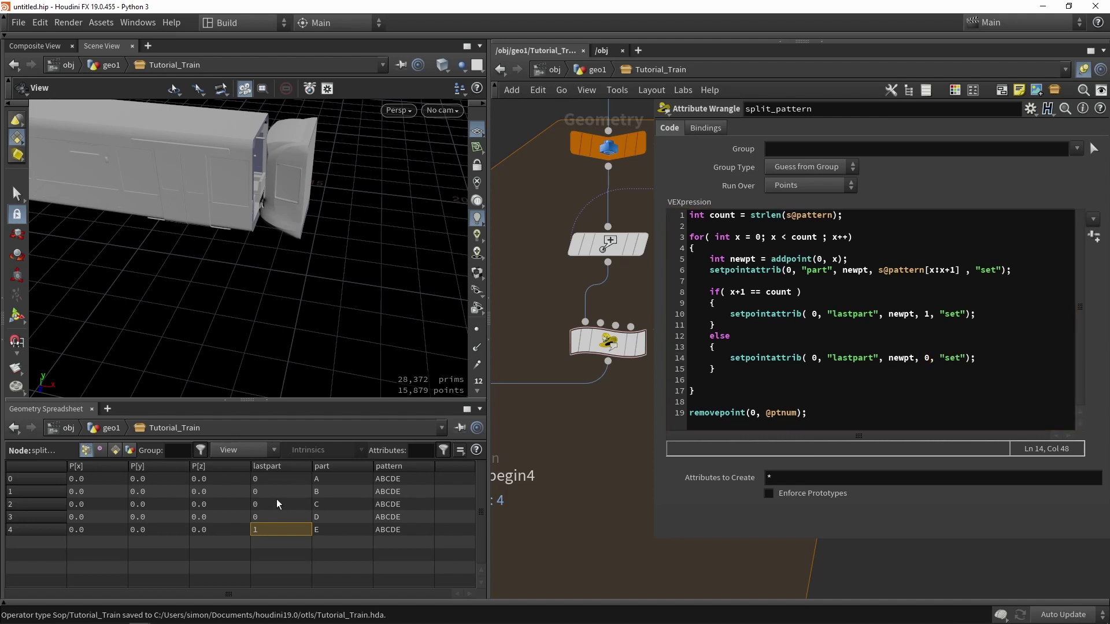
drag(278, 479, 279, 522)
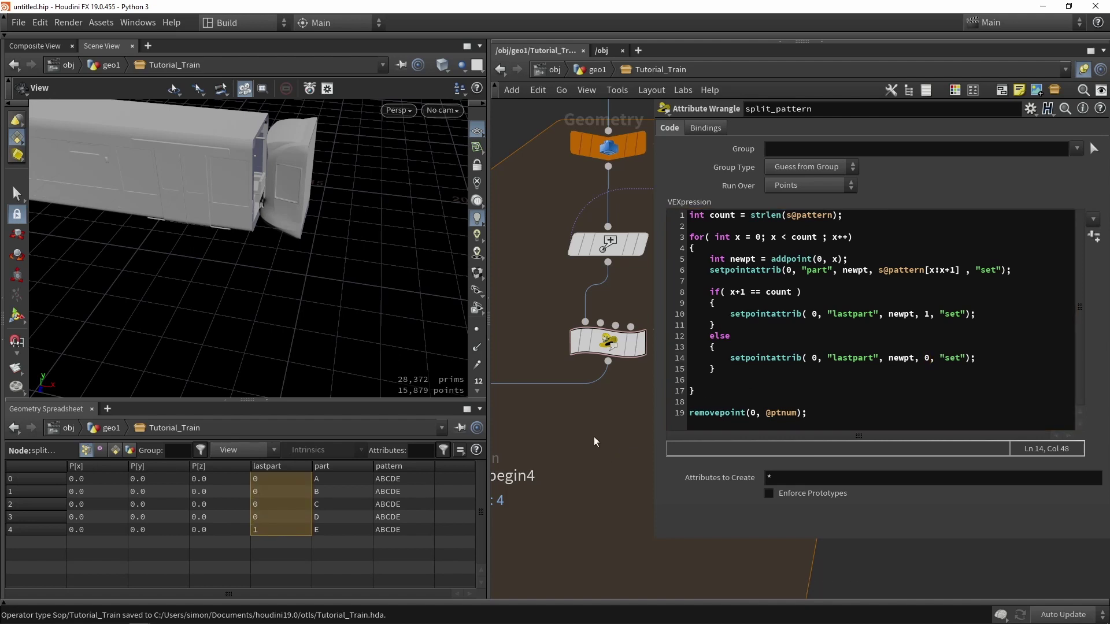
scroll(636, 399, down, 5)
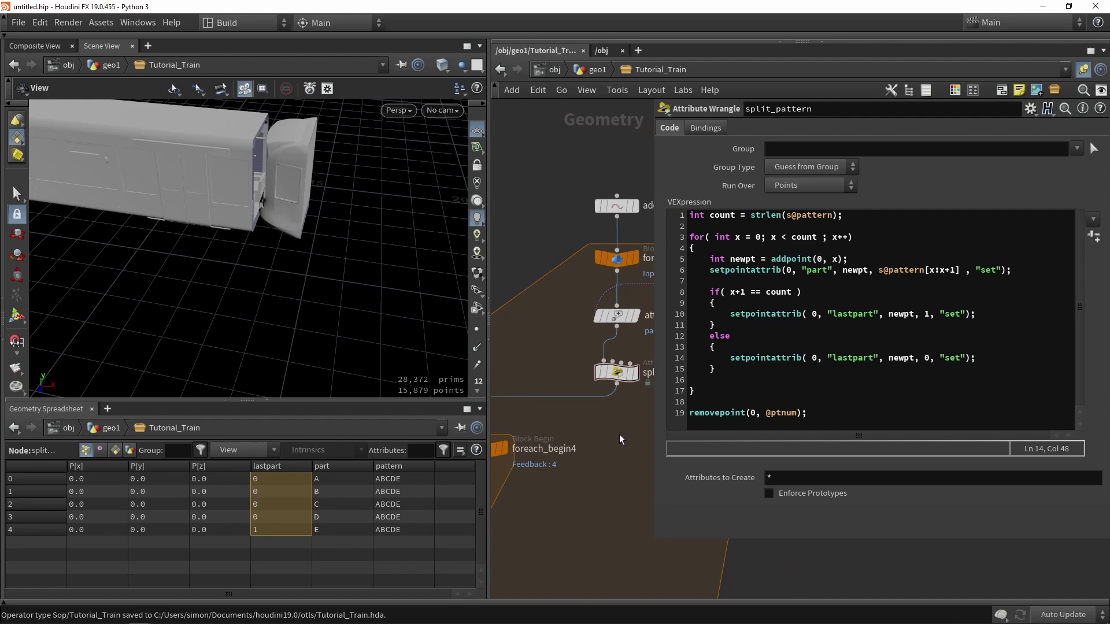
click(263, 529)
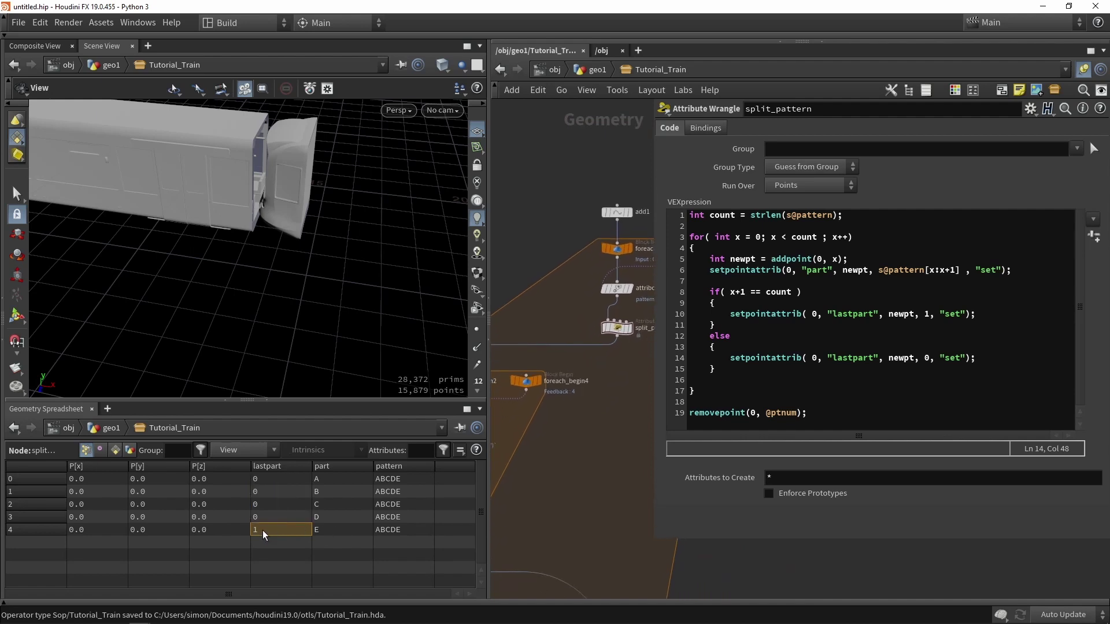
Step: Narrow the parameter area and insert a Switch node on the wire between blast1 and transform1
drag(657, 542, 809, 472)
middle_drag(508, 499, 706, 379)
scroll(703, 380, down, 3)
scroll(674, 371, up, 5)
scroll(674, 376, down, 5)
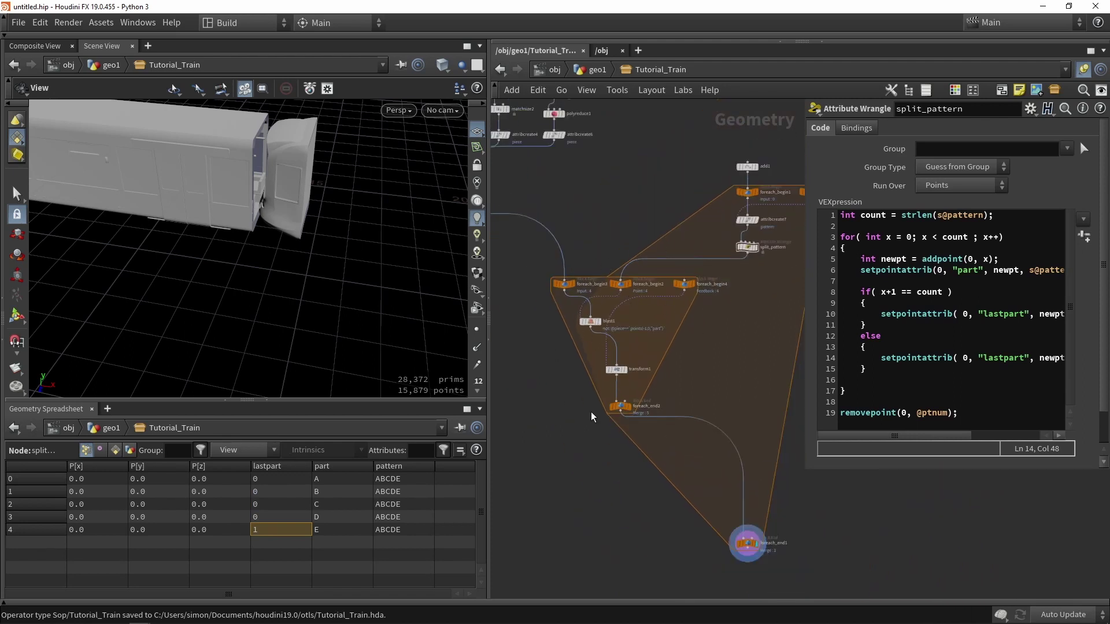
scroll(629, 361, up, 5)
key(Tab)
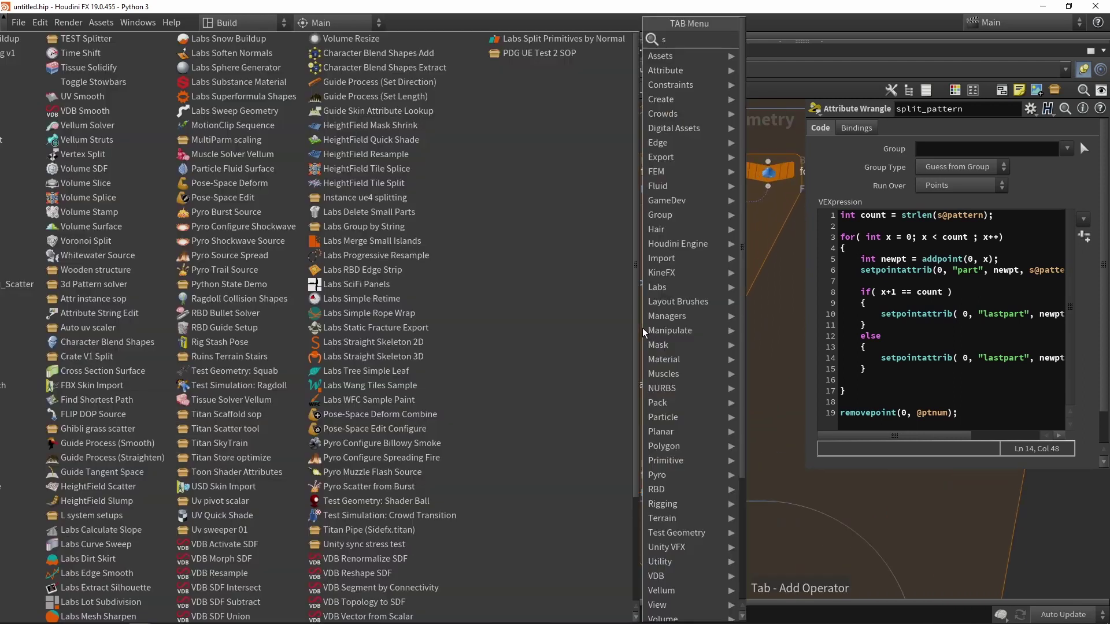
text(sw)
click(785, 58)
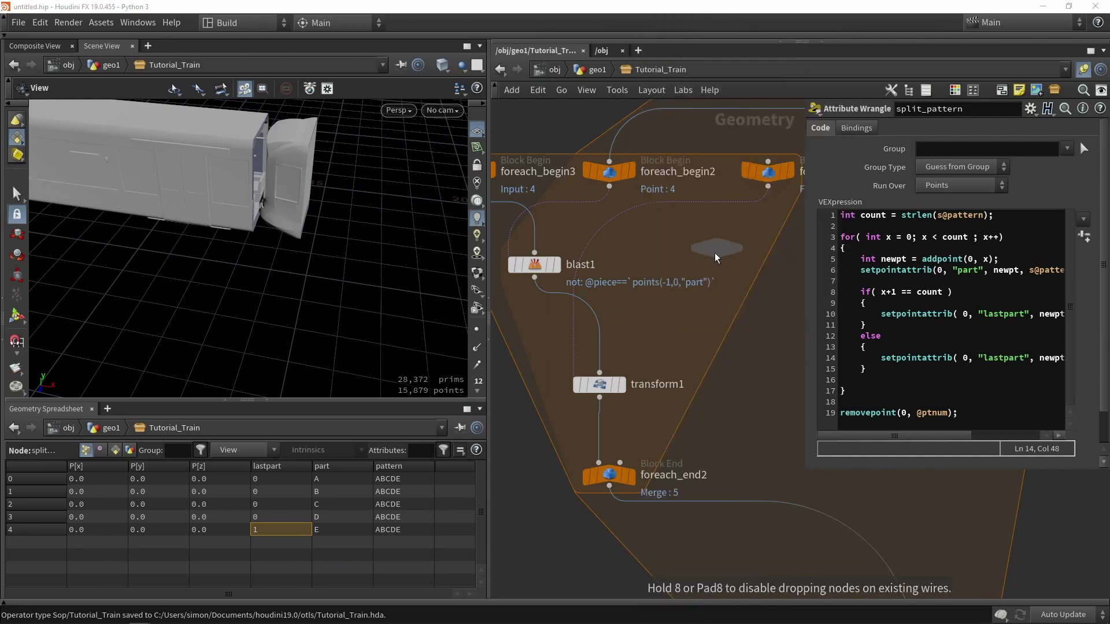
click(690, 344)
drag(690, 331, 612, 330)
key(Escape)
drag(695, 349, 609, 342)
scroll(615, 348, down, 5)
scroll(617, 346, up, 3)
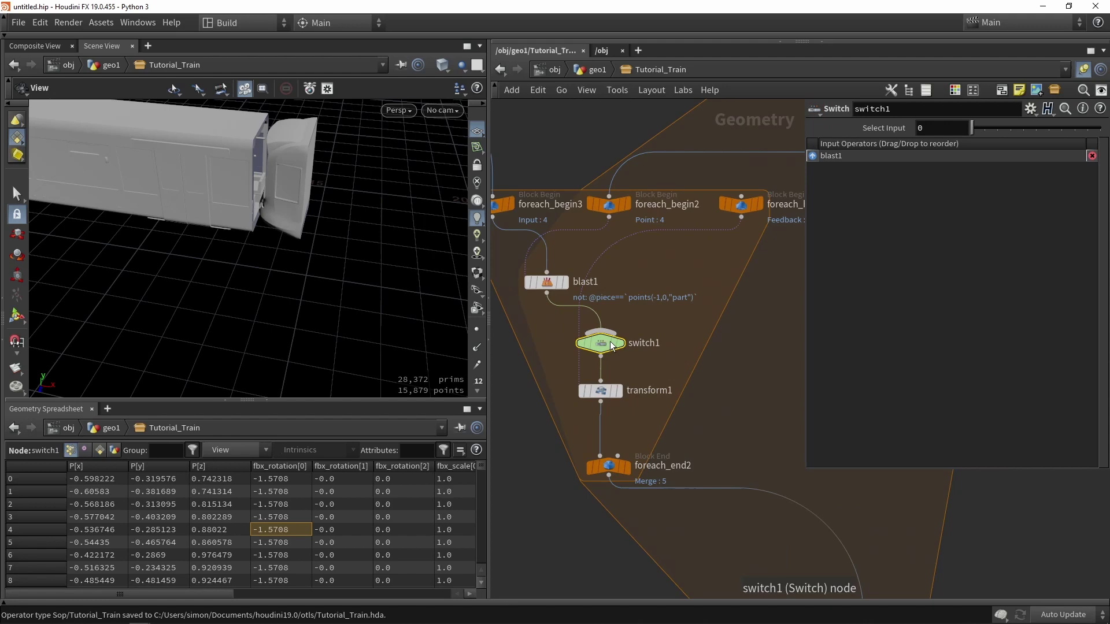
Step: Move switch1, transform1 and foreach_end2 down together to make room below blast1
scroll(633, 381, down, 2)
drag(658, 501, 592, 350)
drag(609, 353, 606, 408)
scroll(616, 373, up, 3)
Step: Add a Transform node fed by blast1's output, place it beside the wire to switch1 and display it
click(634, 347)
key(Tab)
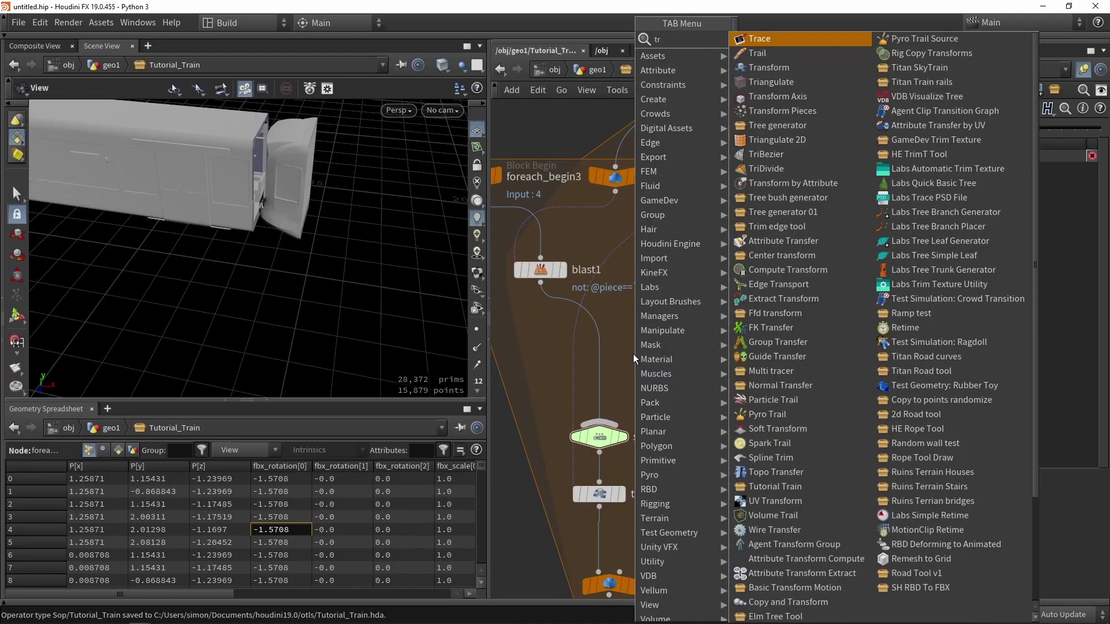
click(751, 36)
click(677, 385)
click(676, 388)
drag(655, 390, 671, 340)
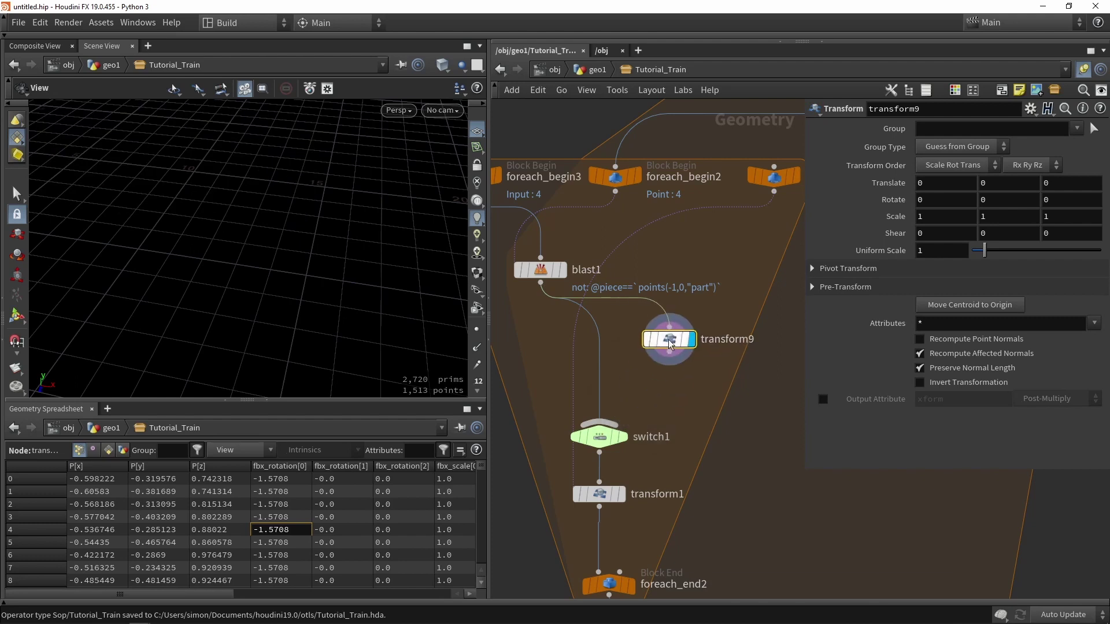
Step: Frame the displayed part and rotate it half a turn about the vertical axis with the transform9 handle
key(space+g)
scroll(320, 321, down, 2)
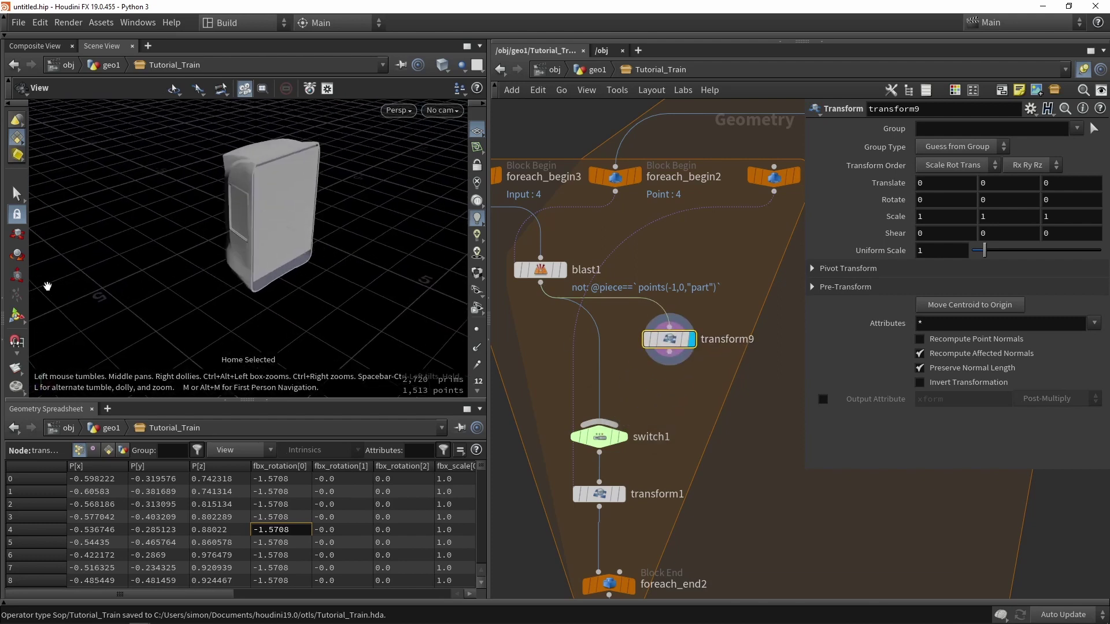
click(16, 316)
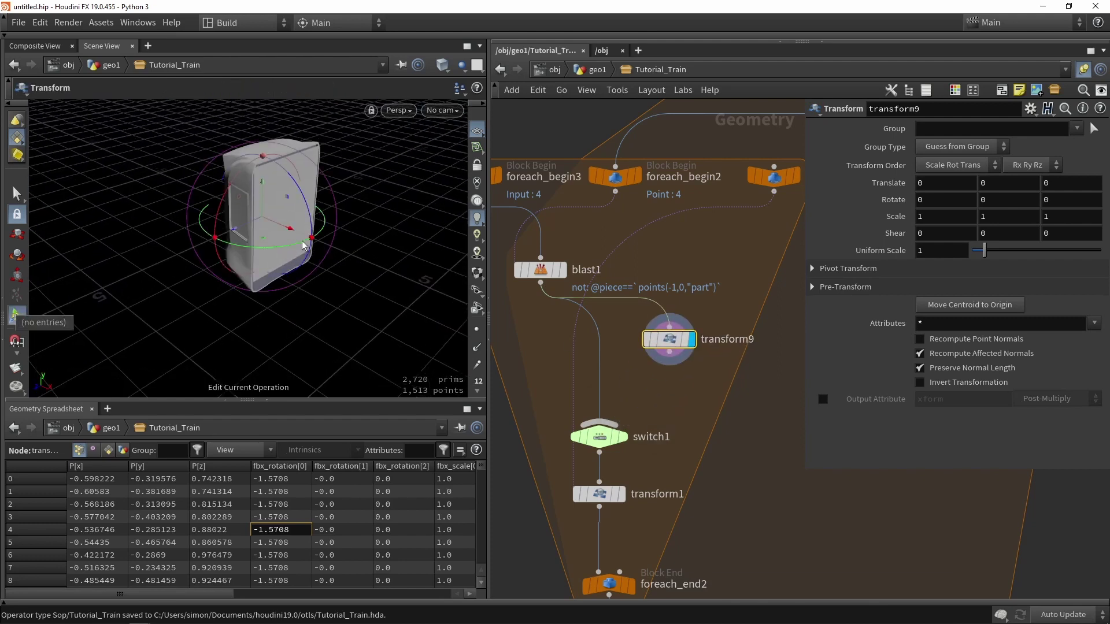
drag(271, 246, 490, 204)
Step: Connect transform9 as the second input of switch1, display the switch and try its Select Input slider
drag(669, 352, 603, 440)
click(601, 438)
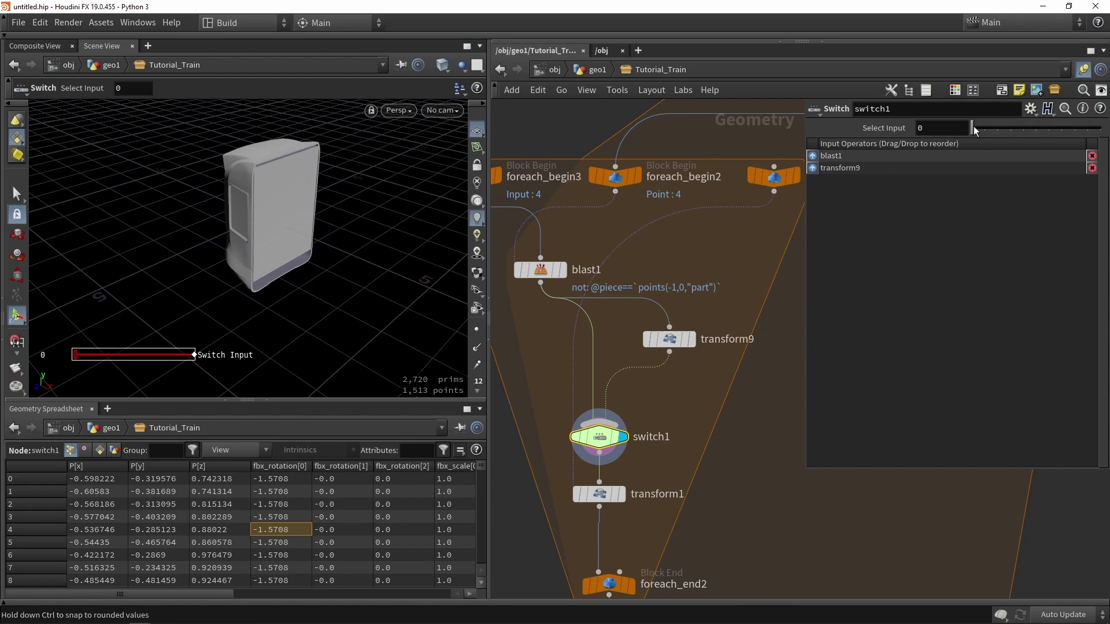
mouse_move(975, 130)
mouse_down()
mouse_move(988, 130)
mouse_move(976, 127)
mouse_up()
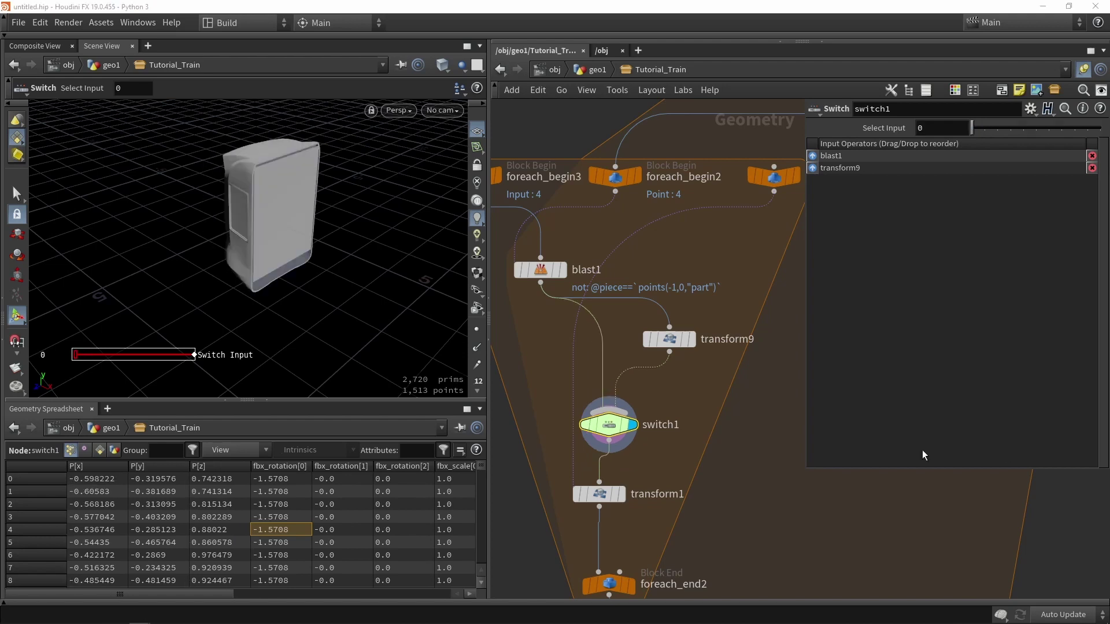
Step: Inspect the point data of foreach_begin2, add a spare input to switch1 and point it to ../foreach_begin2
scroll(677, 451, down, 2)
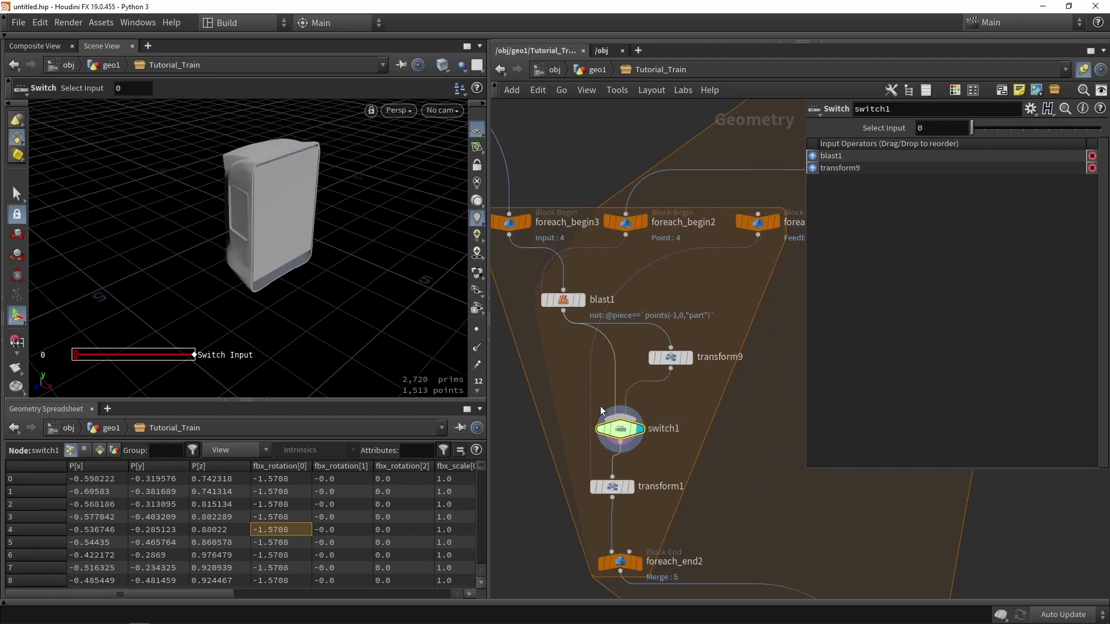
click(626, 224)
click(619, 430)
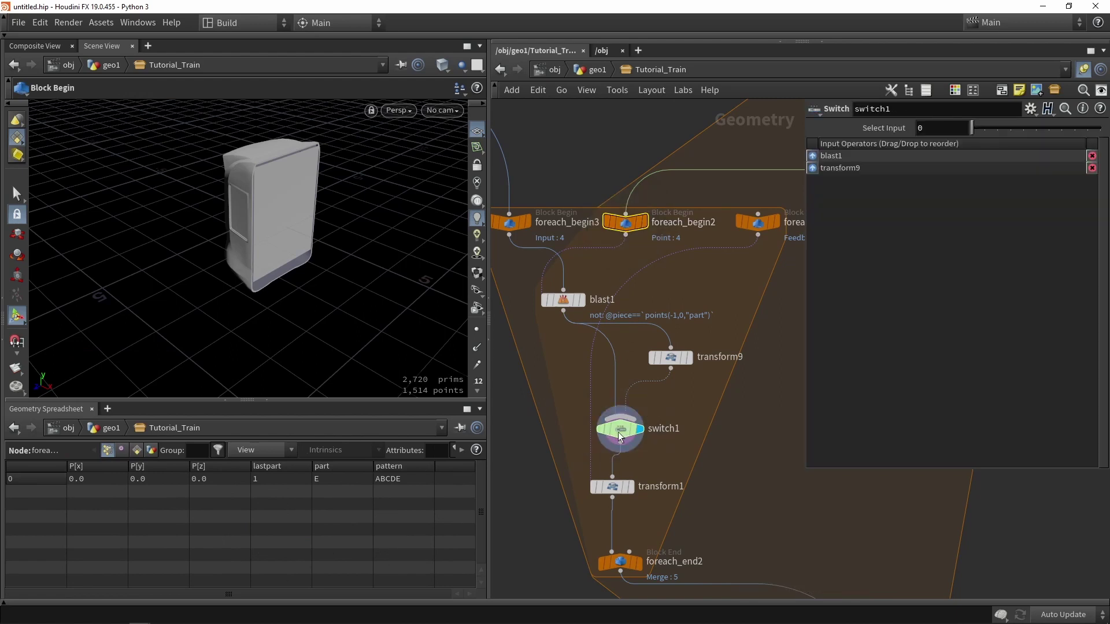
click(1031, 109)
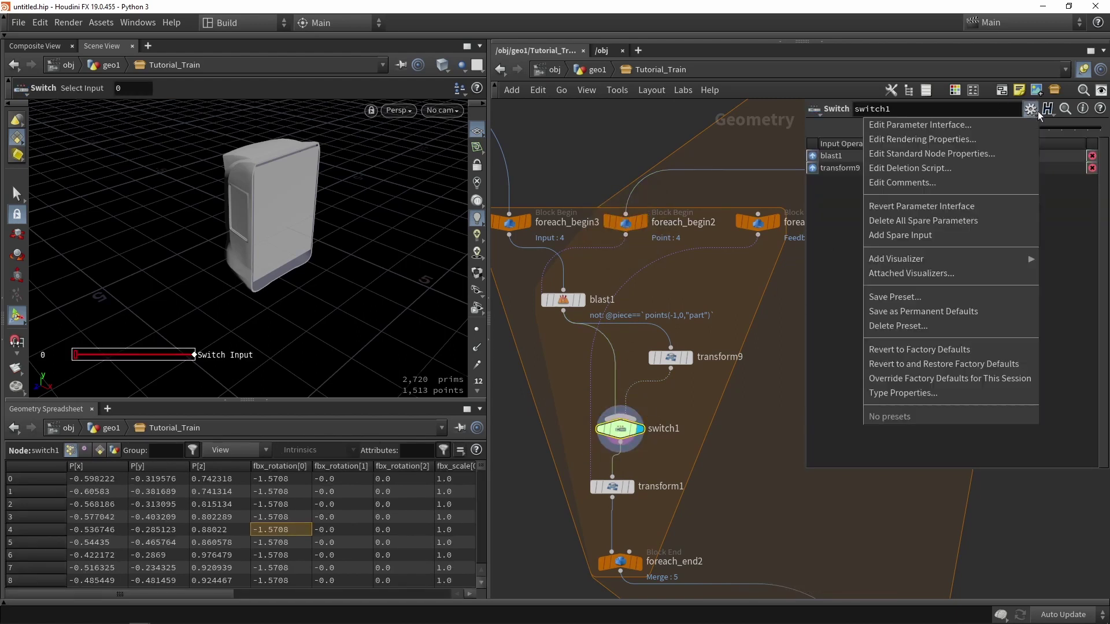
click(927, 235)
drag(626, 223, 868, 165)
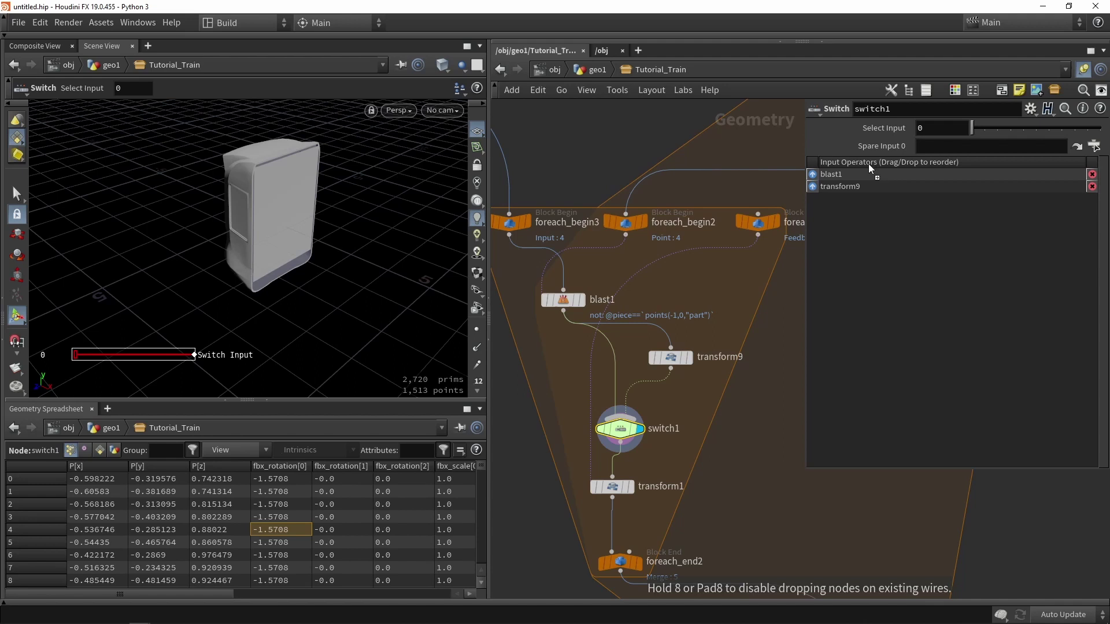
drag(939, 144, 939, 145)
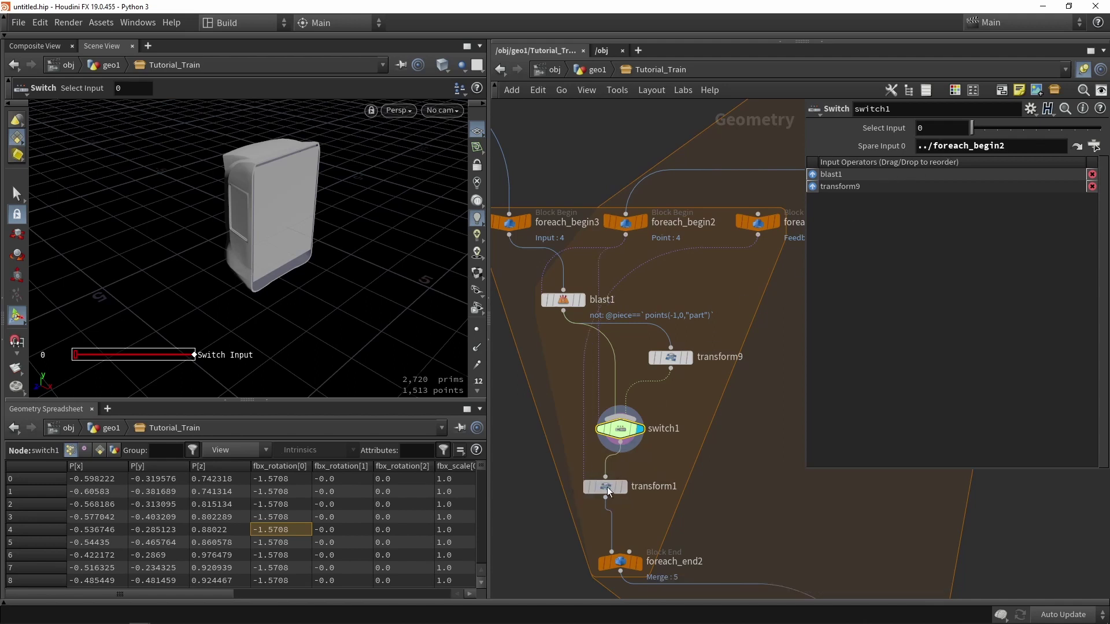
Step: Rearrange transform1 and foreach_end2 below switch1 so they sit close together
drag(607, 486, 588, 492)
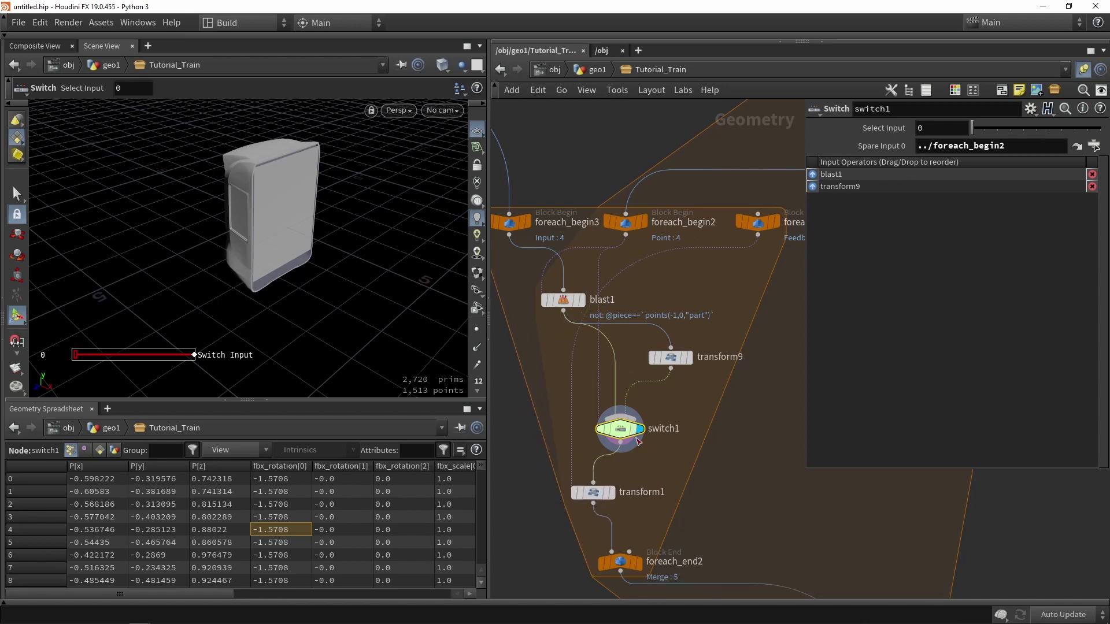
middle_drag(648, 525, 679, 393)
drag(645, 425, 618, 396)
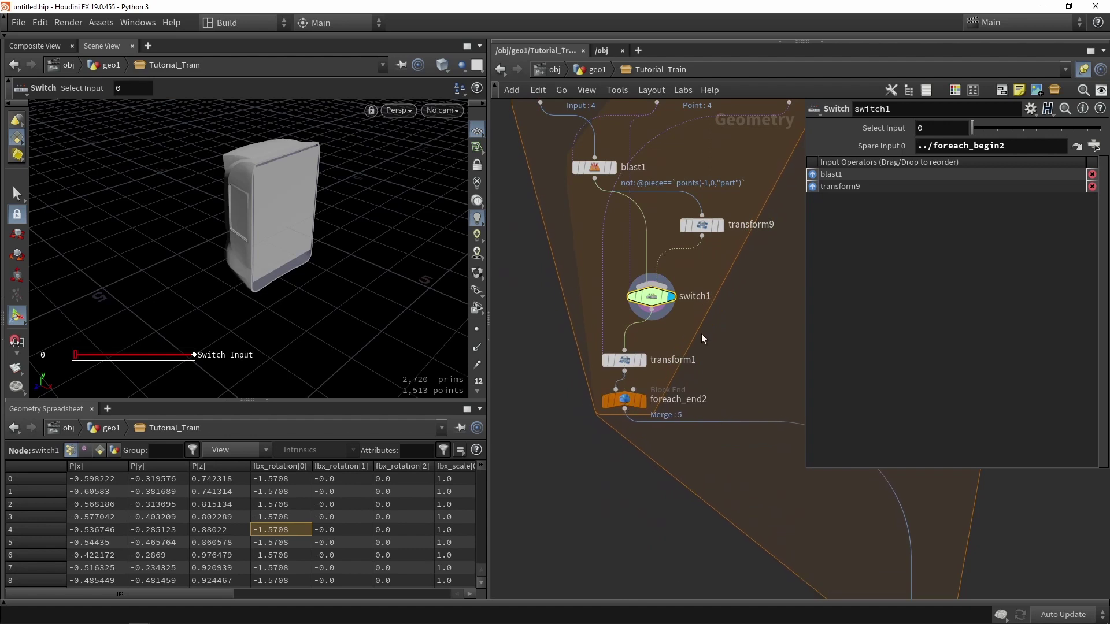
middle_drag(702, 334, 674, 408)
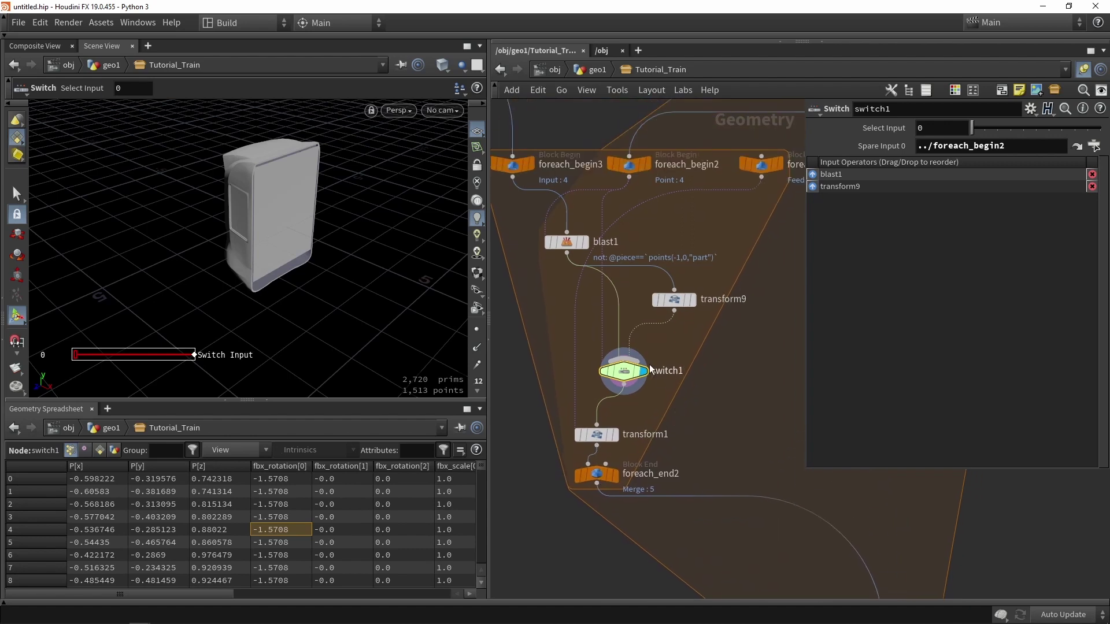
Step: Set switch1's Select Input to the expression point(-1, 0, "lastpart", 0) and show its evaluated value
click(930, 129)
text(point()
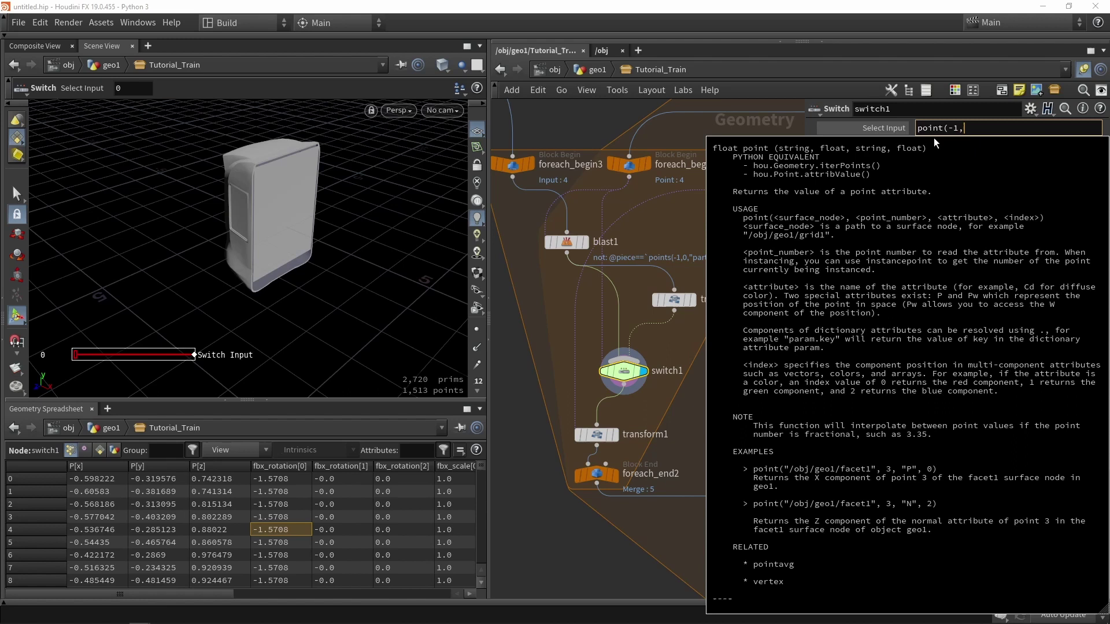
text(-1, 0, ")
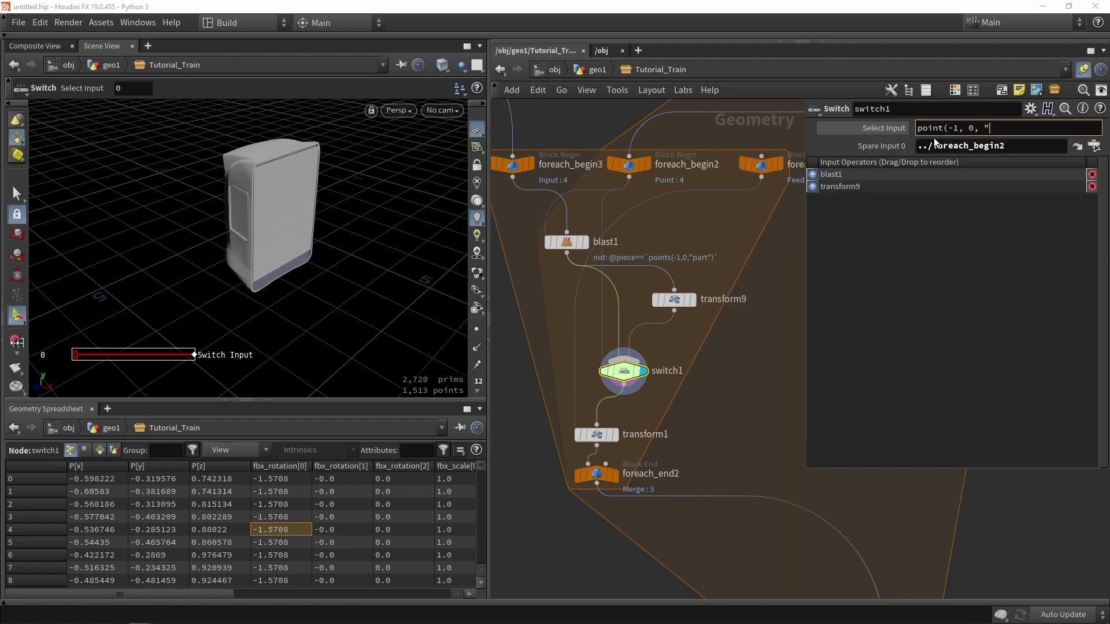
text(lastpart")
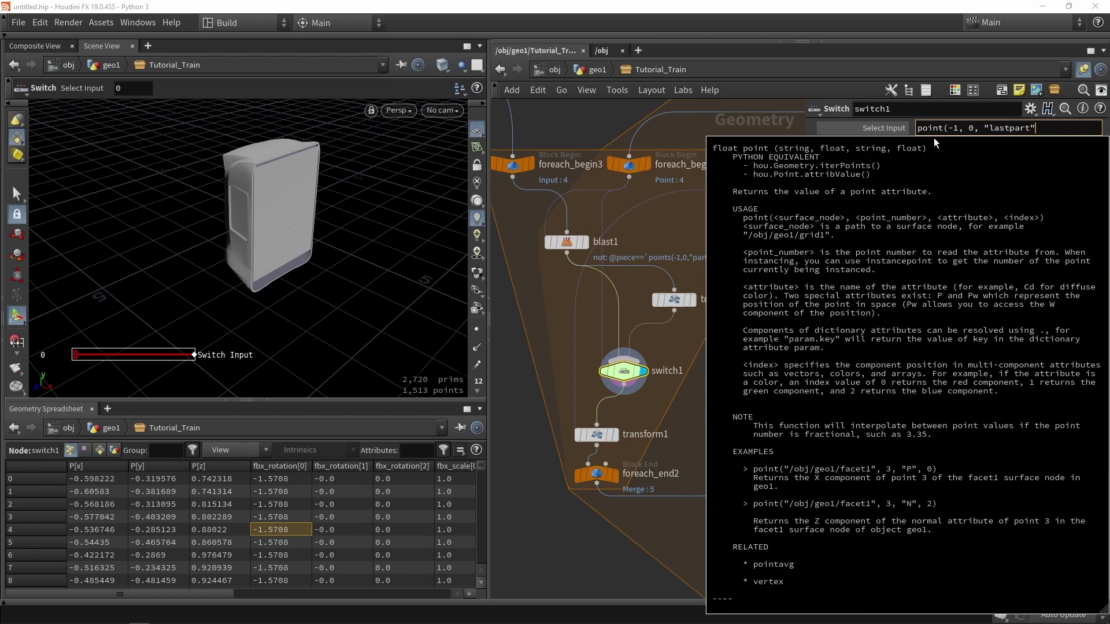
text(, 0))
key(Return)
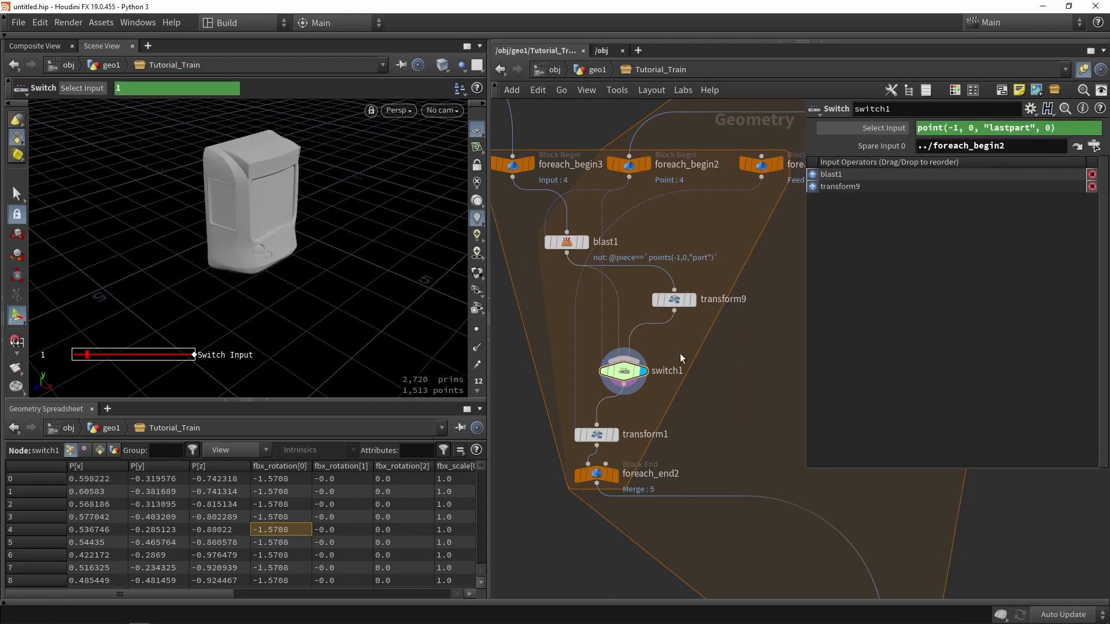
click(905, 130)
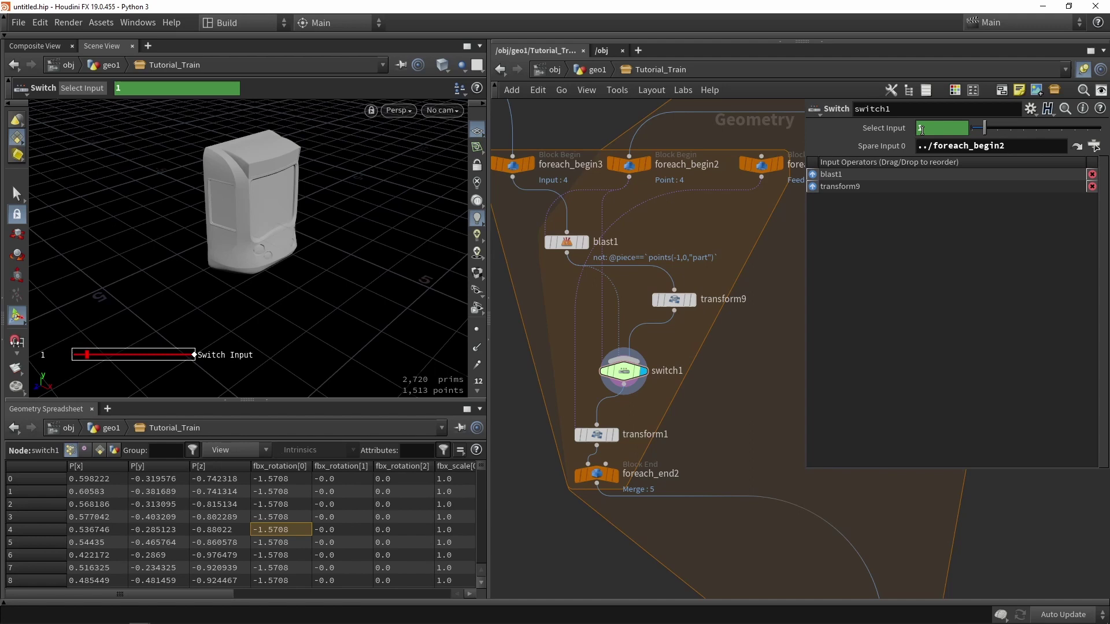
Step: Display foreach_end2's output and examine the orientation of the end part on the assembled wagon
middle_drag(691, 411, 672, 252)
click(598, 318)
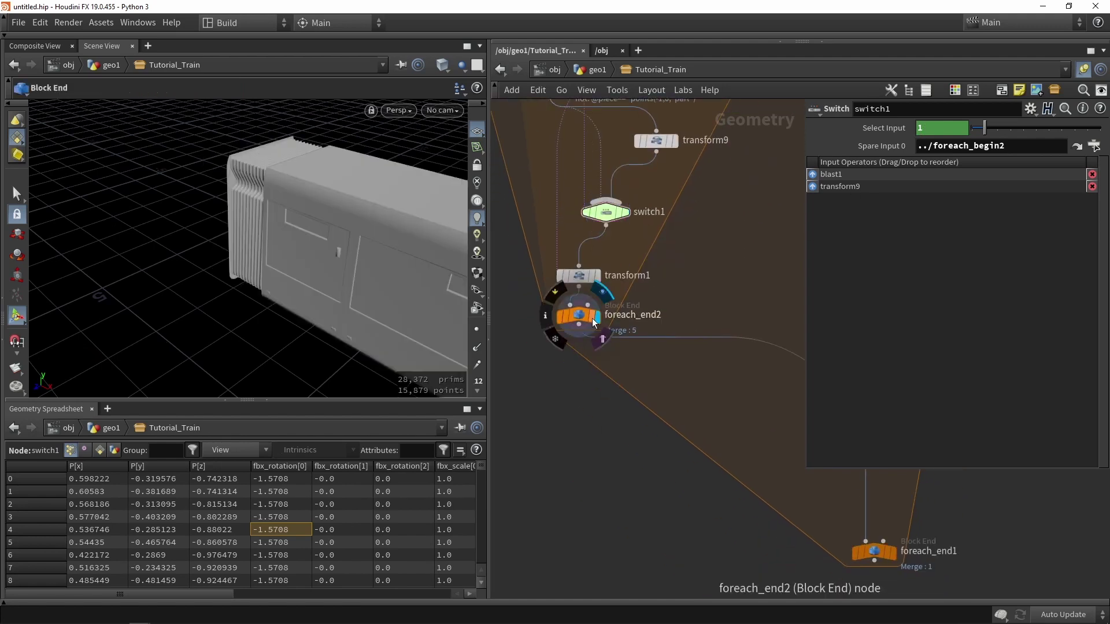
click(580, 318)
drag(260, 243, 355, 277)
scroll(255, 243, down, 5)
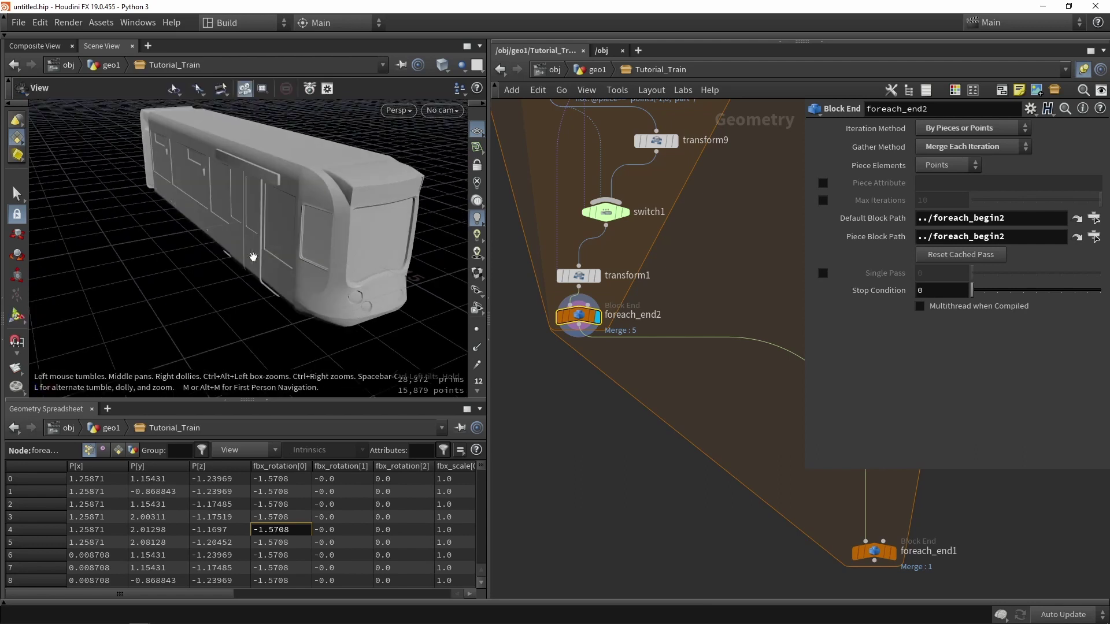
middle_drag(723, 201, 718, 249)
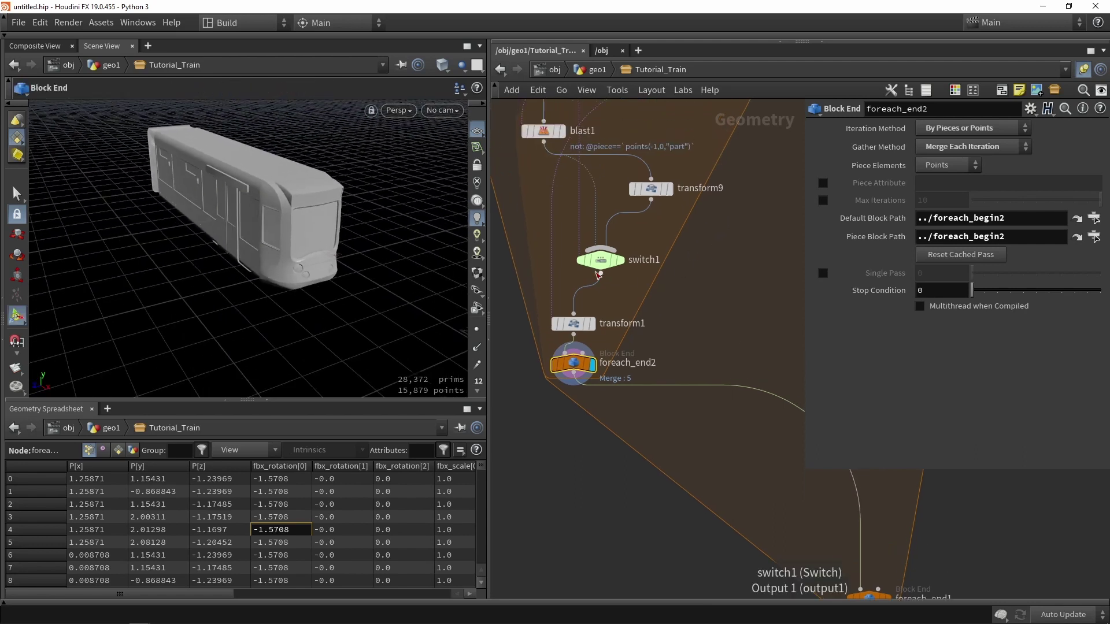
Step: Display the output of foreach_end1 and turn off its Single Pass option so every wagon is processed
mouse_move(581, 262)
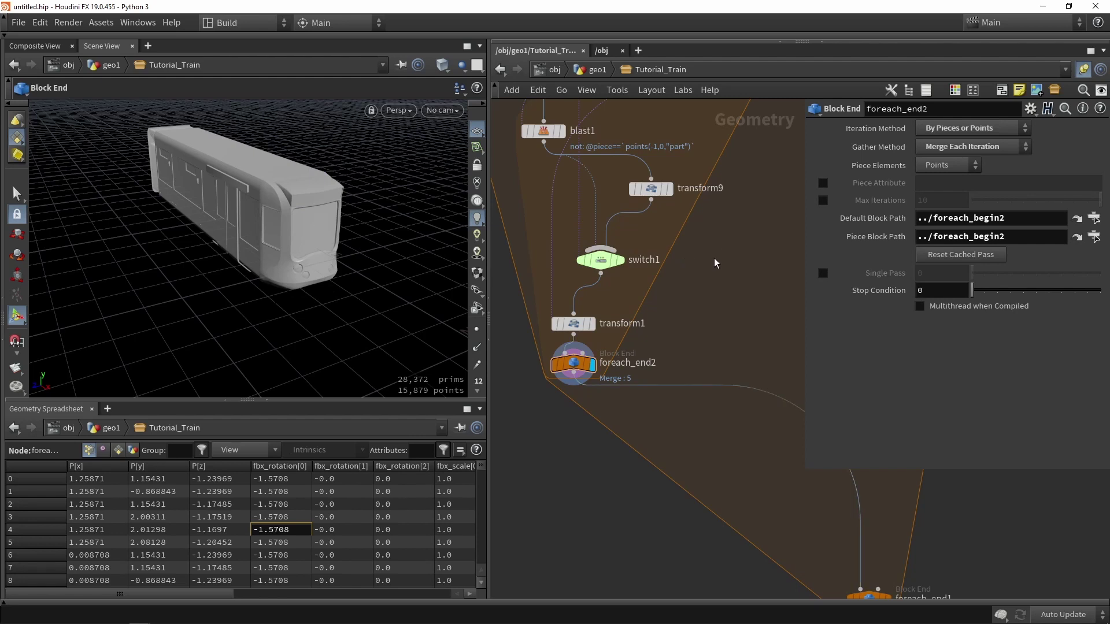
scroll(711, 260, down, 5)
scroll(718, 261, up, 5)
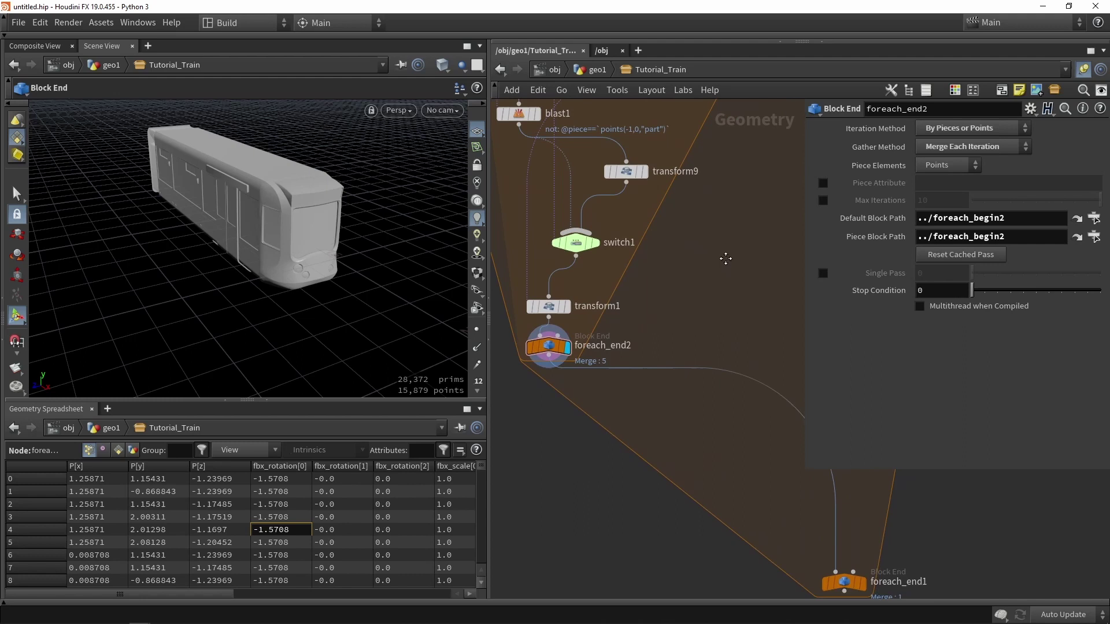
scroll(722, 257, down, 4)
alt+drag(271, 219, 301, 231)
middle_drag(778, 417, 723, 365)
scroll(737, 383, up, 2)
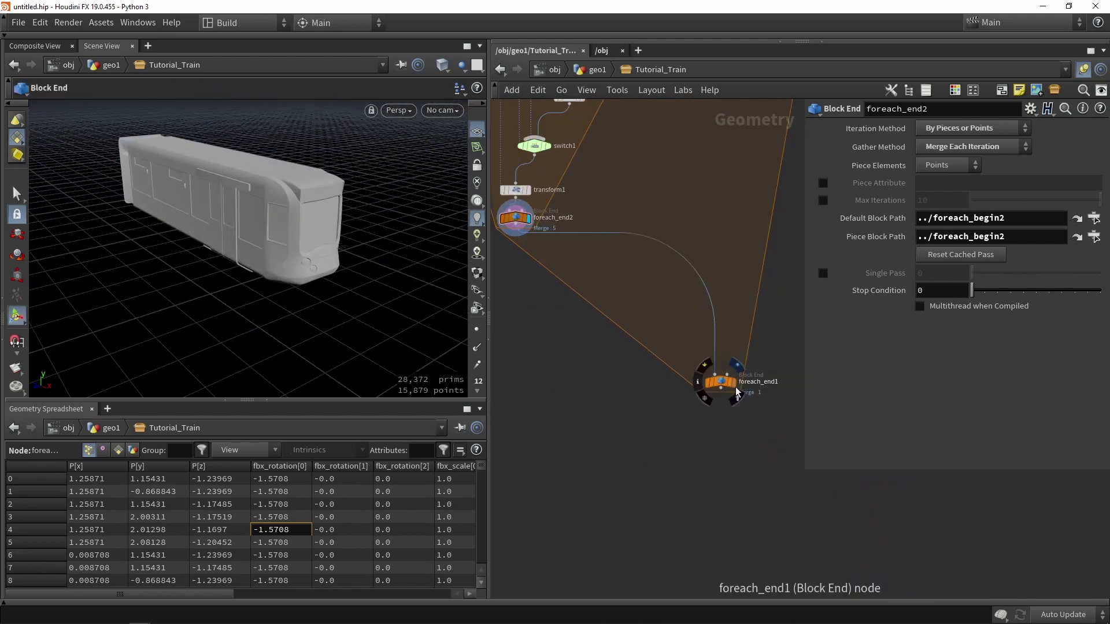
click(720, 383)
scroll(717, 385, up, 3)
scroll(714, 386, down, 3)
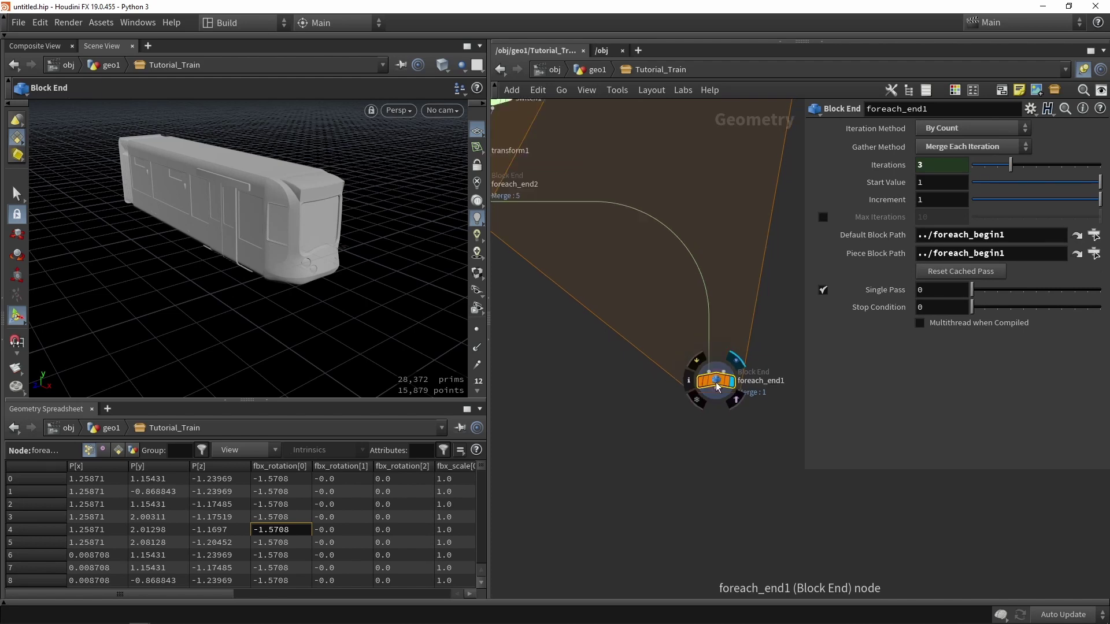
click(716, 393)
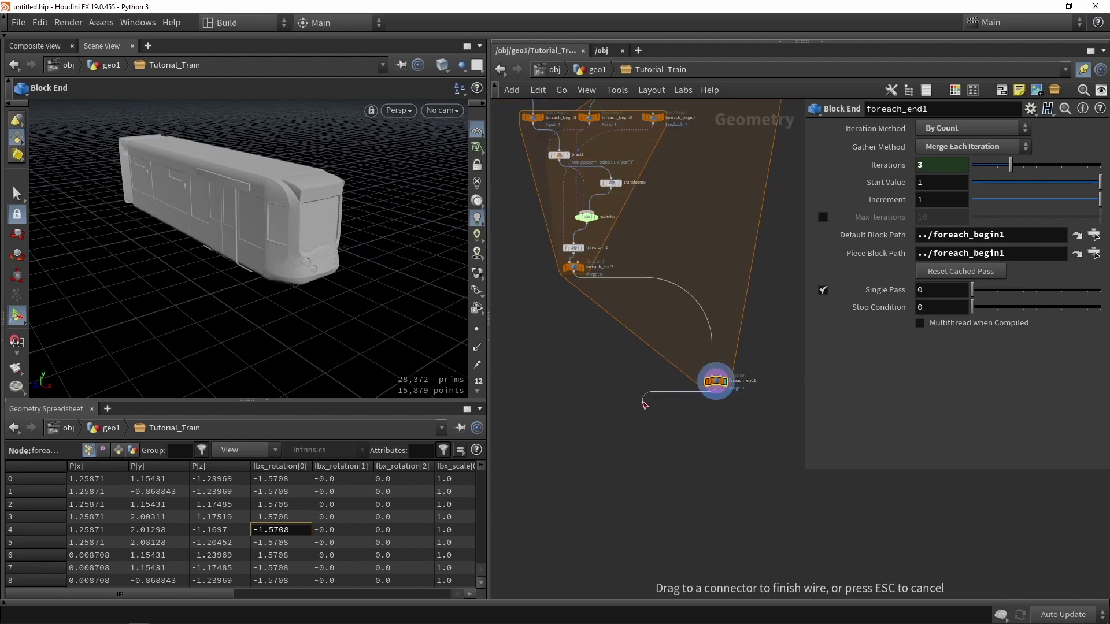
click(823, 291)
Step: Switch the viewport to wireframe, check the wagon patterns on the Tutorial_Train node and return inside it
mouse_move(207, 246)
alt+mouse_down()
mouse_move(251, 251)
mouse_move(324, 213)
mouse_move(263, 212)
mouse_move(313, 245)
alt+mouse_up()
key(shift+w)
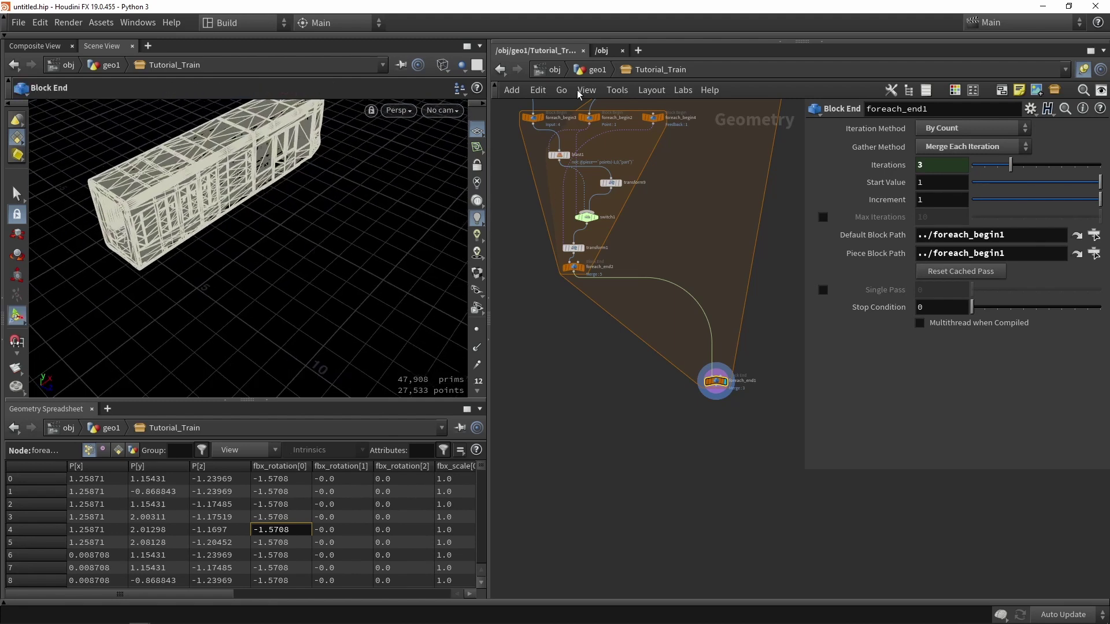
click(599, 72)
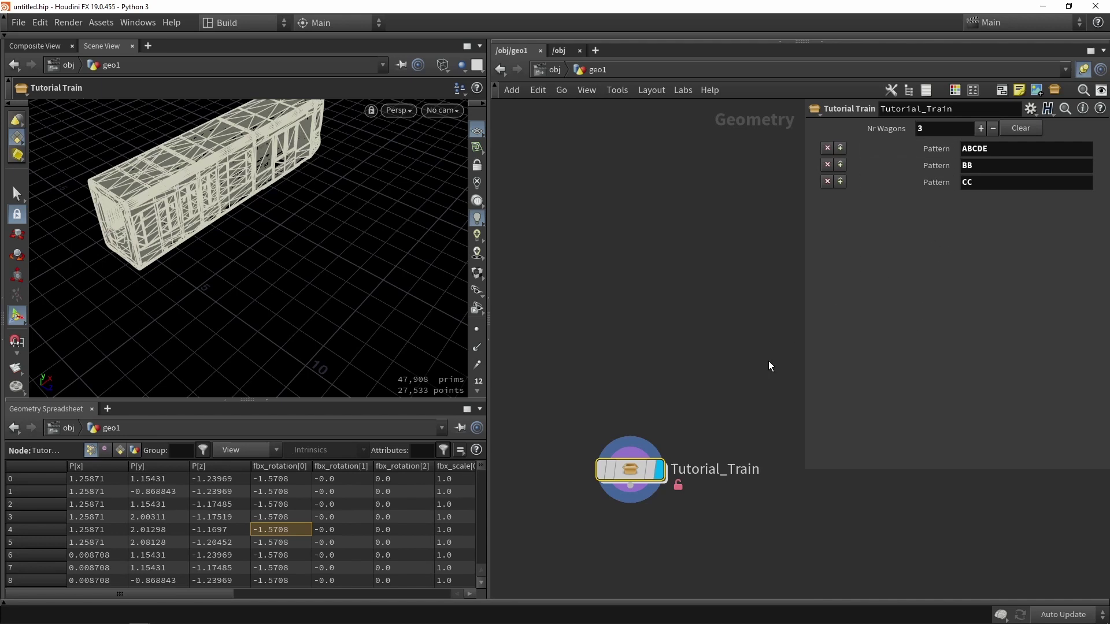
double_click(629, 471)
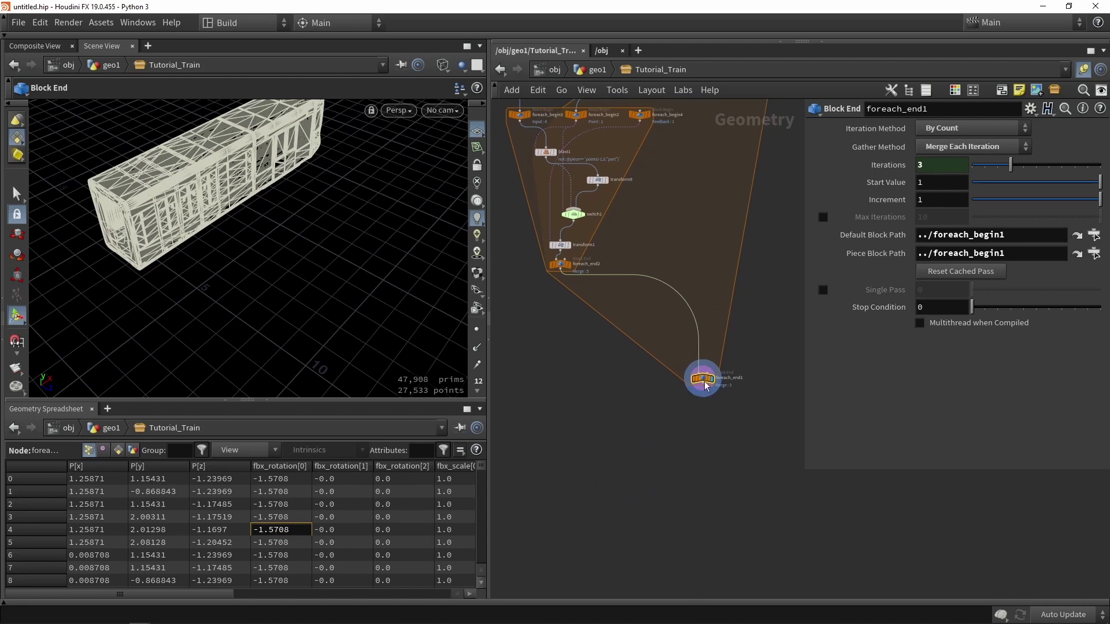
Step: Move foreach_end1 so it sits more directly beneath foreach_end2
scroll(705, 386, up, 2)
drag(705, 386, 593, 482)
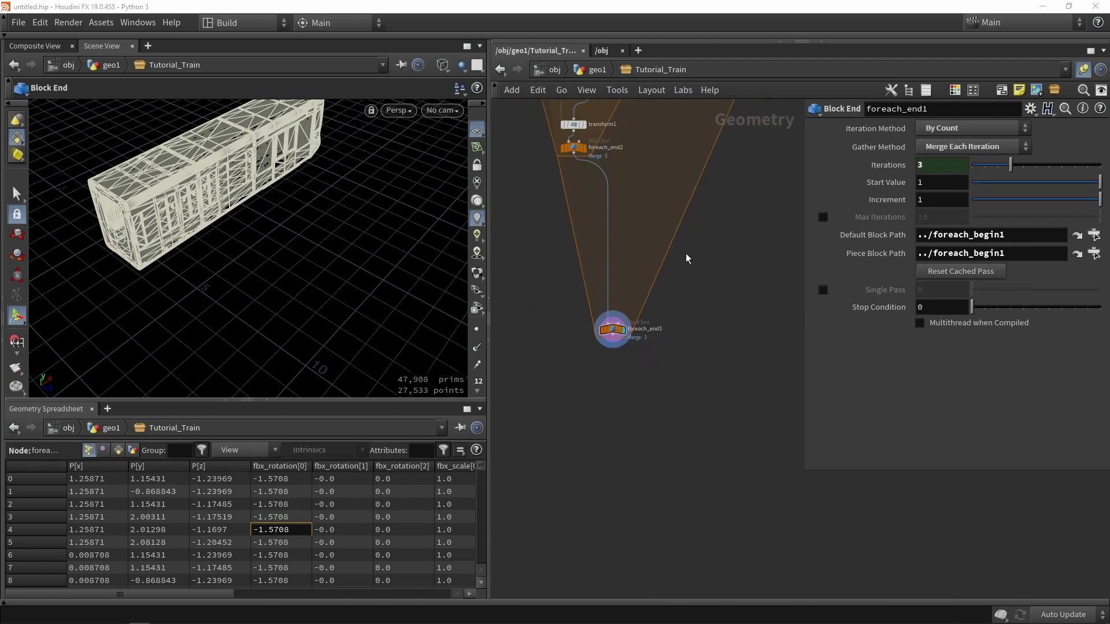
middle_drag(686, 258, 655, 337)
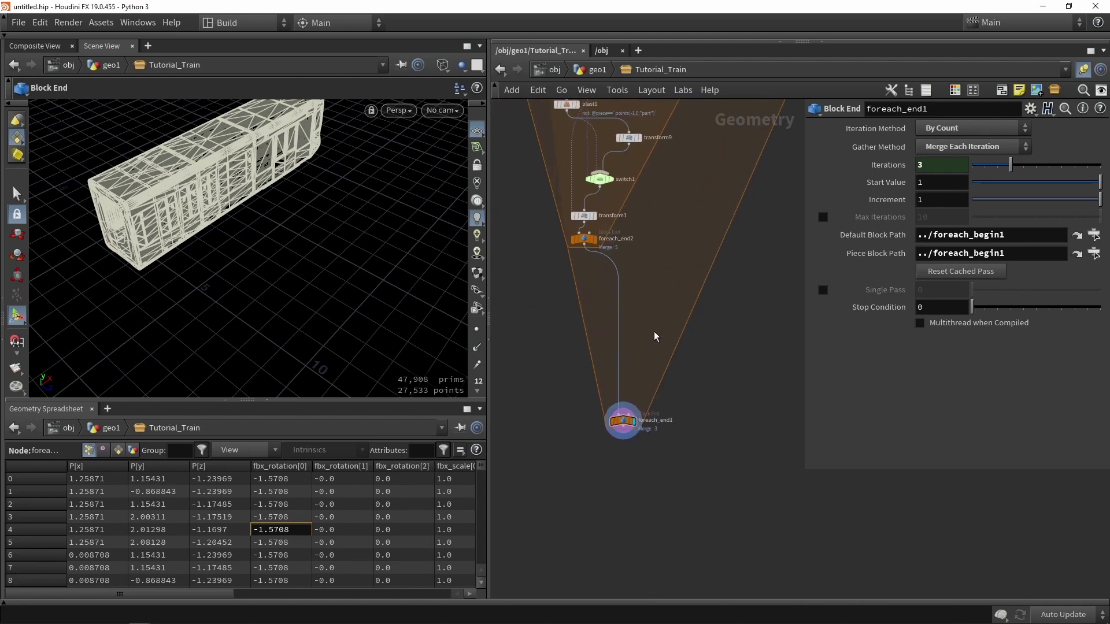
Step: Insert an Attribute Create node on the wire between foreach_end2 and foreach_end1
key(Tab)
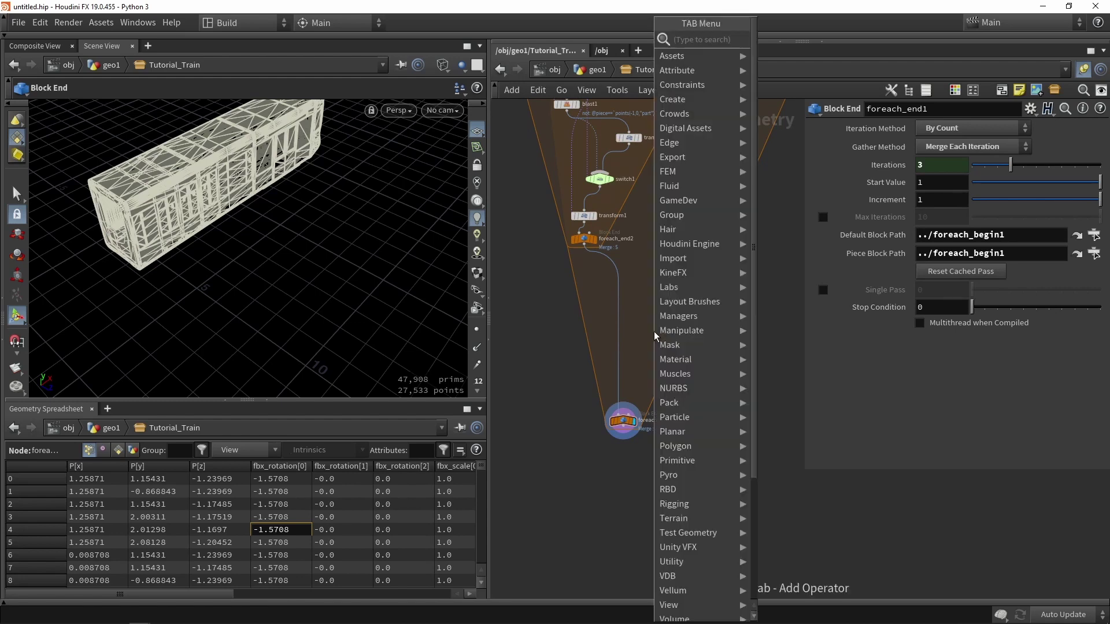
text(create)
key(Return)
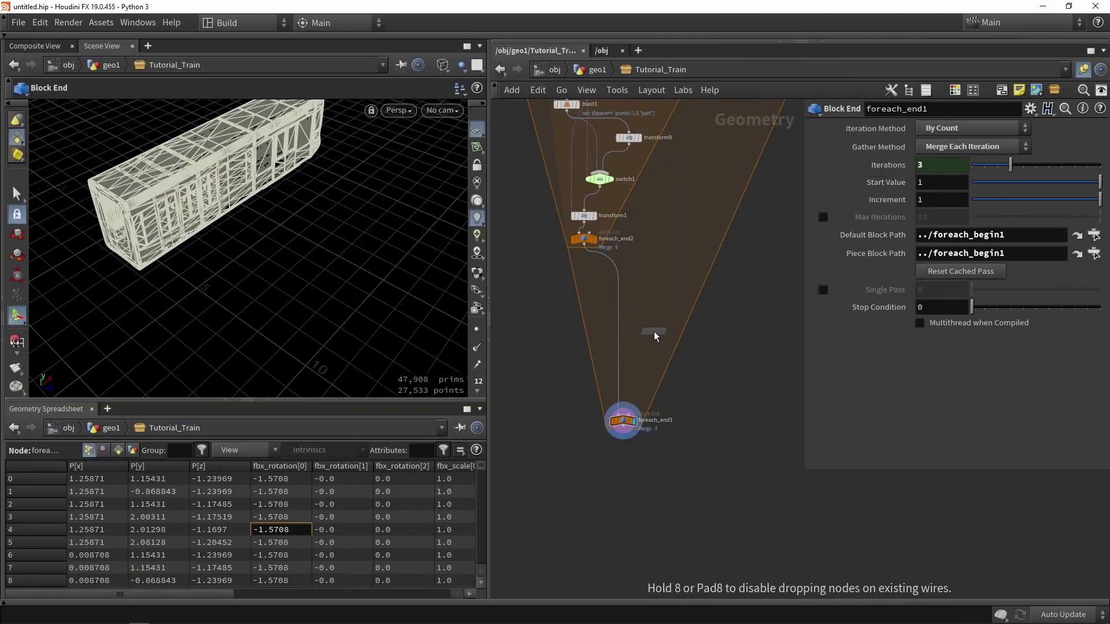
click(654, 332)
scroll(654, 332, up, 4)
drag(655, 332, 601, 469)
scroll(575, 388, up, 2)
Step: Name the new point attribute Wagon and set its type to Integer
double_click(1040, 200)
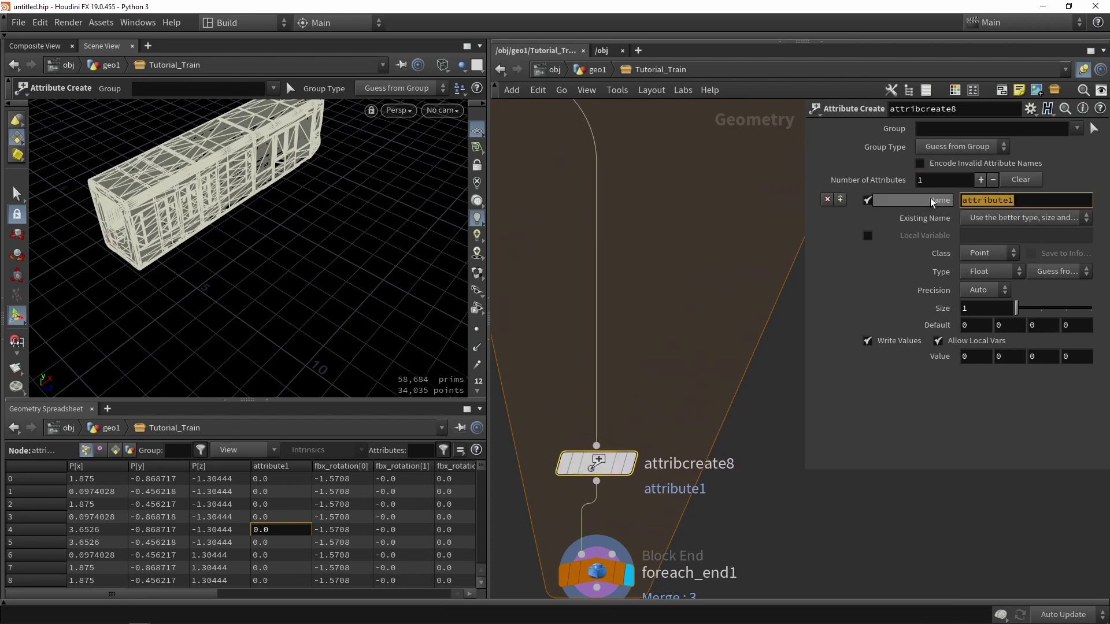
text(Wa)
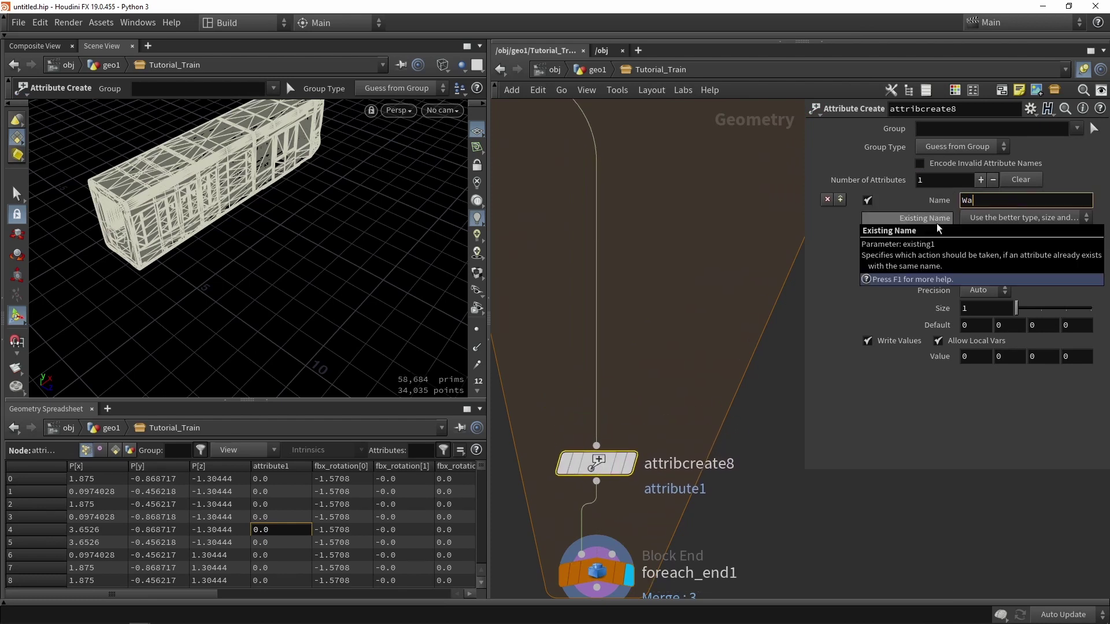
text(gon)
key(Return)
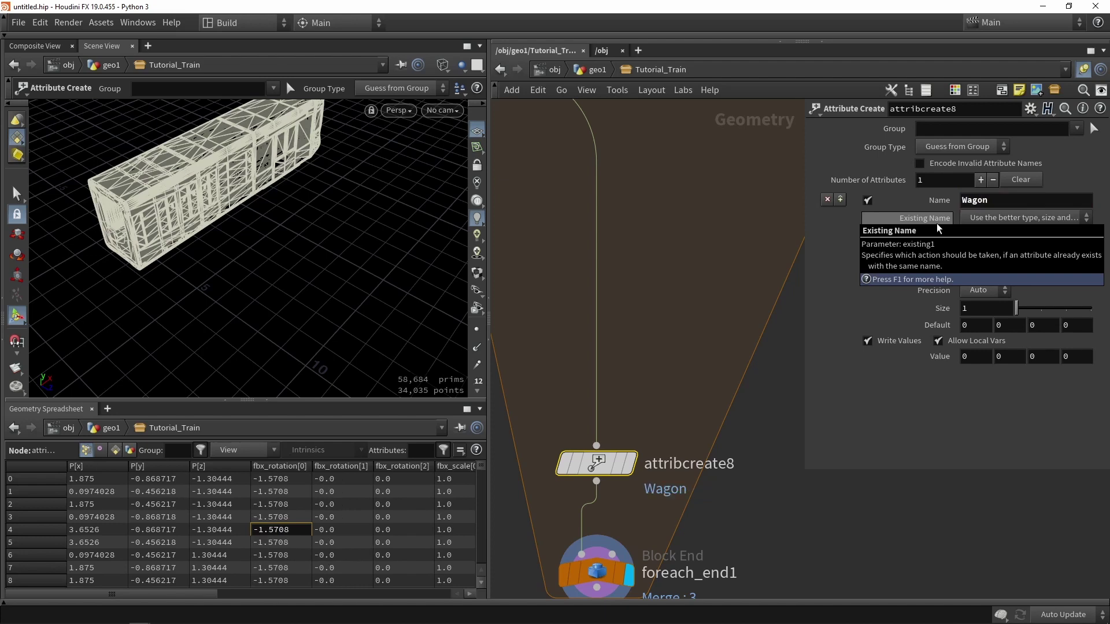
click(980, 271)
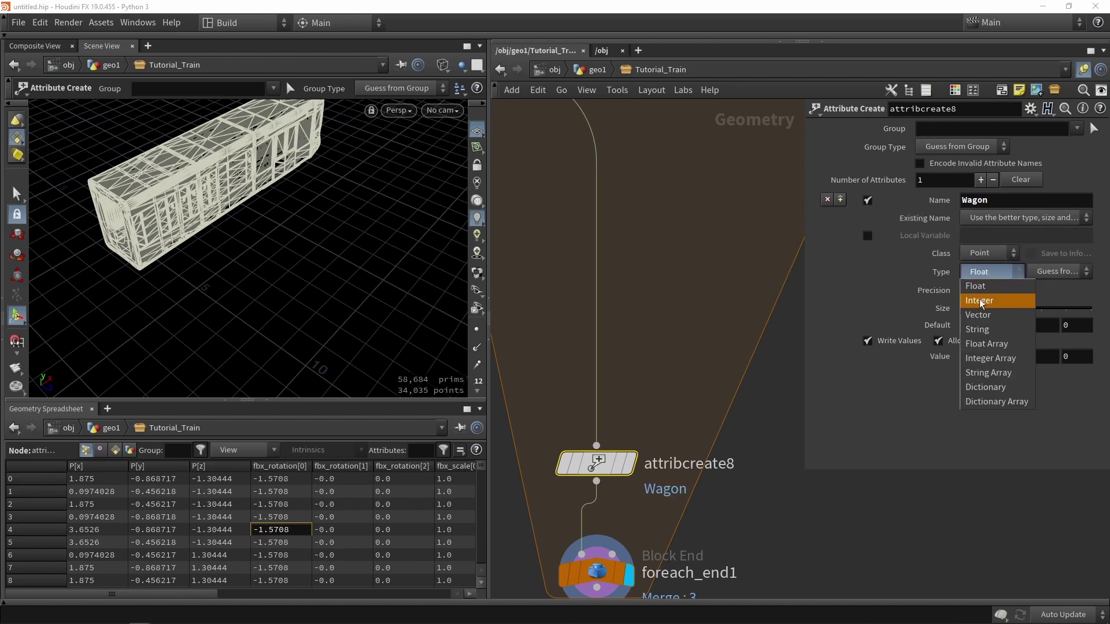
click(980, 300)
Step: Check the detail attributes of foreach_count1, add a spare input to attribcreate8 and point it to ../foreach_count1
middle_drag(595, 294, 604, 353)
scroll(607, 340, down, 8)
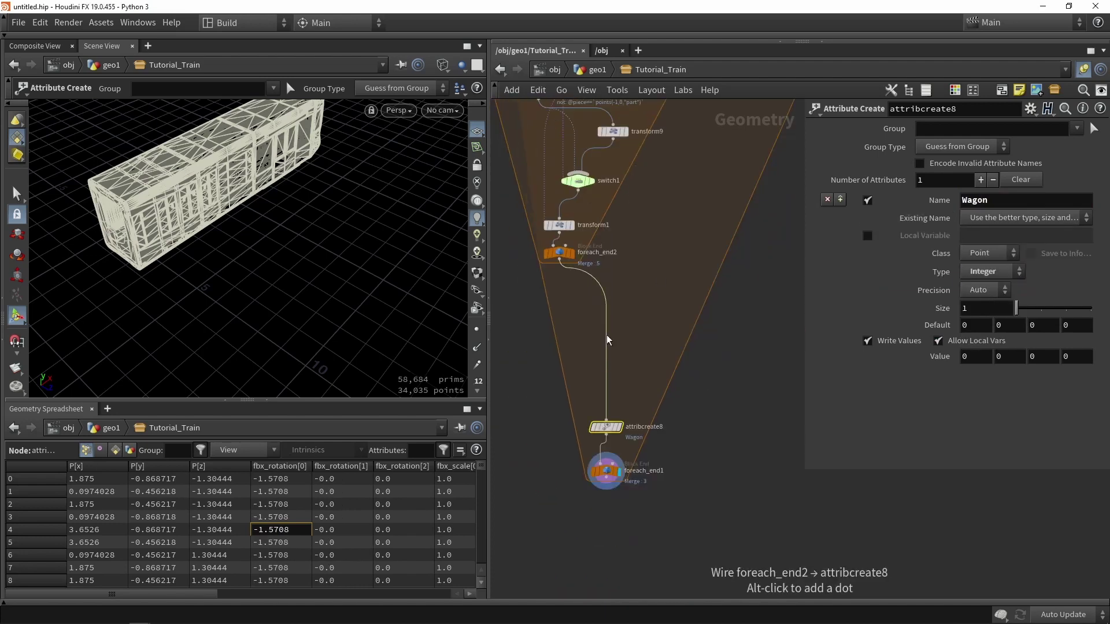
middle_drag(656, 263, 661, 305)
scroll(718, 203, up, 4)
click(711, 208)
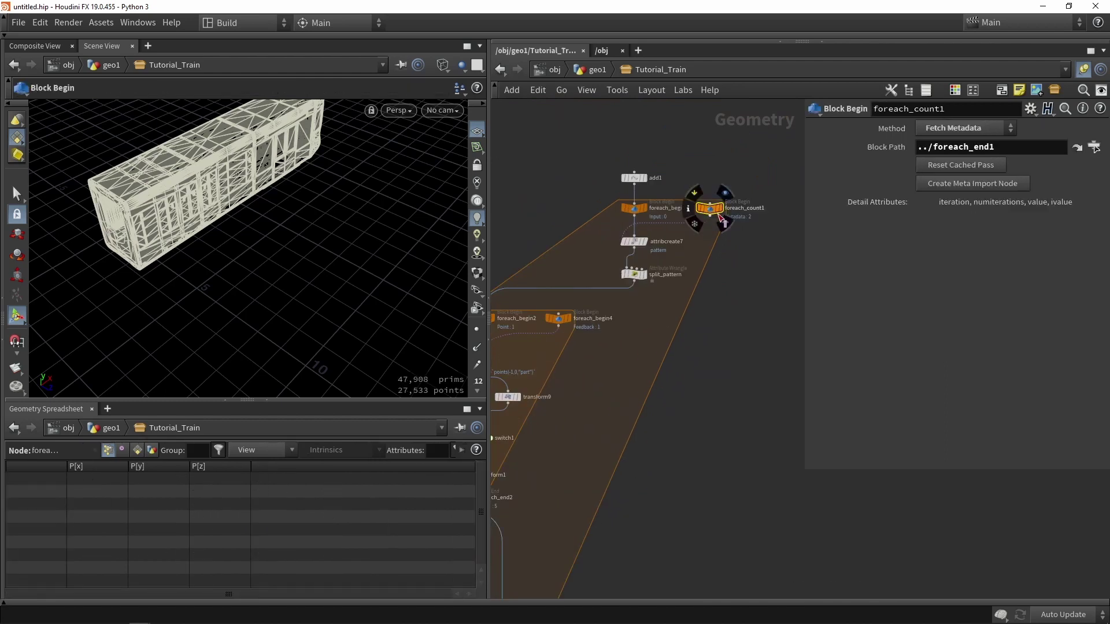
scroll(712, 215, down, 3)
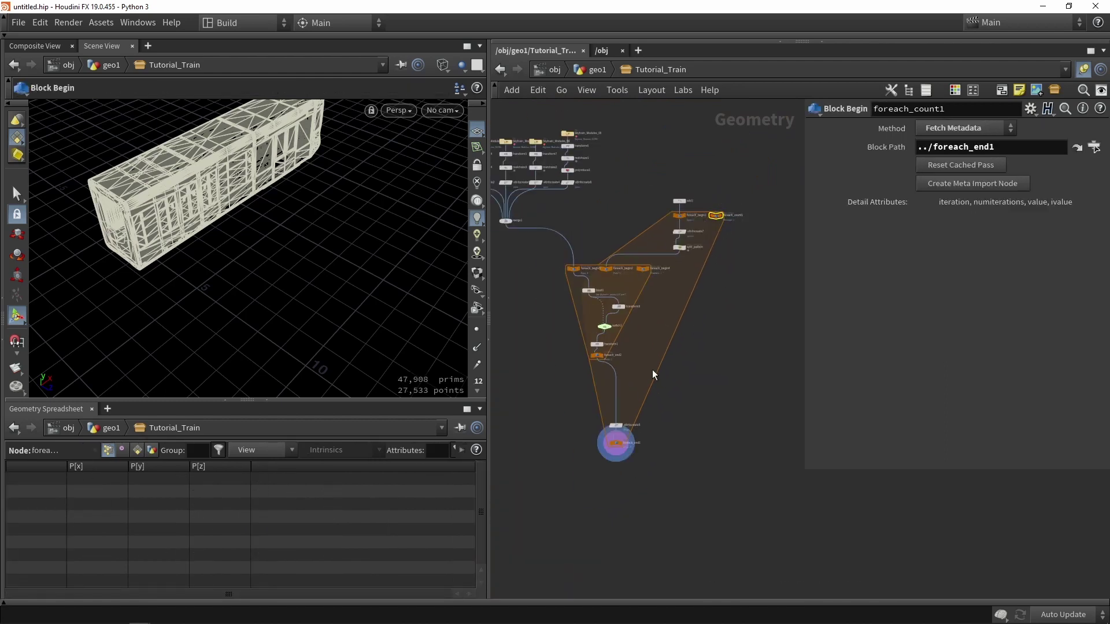
scroll(654, 375, up, 3)
click(642, 433)
click(1030, 108)
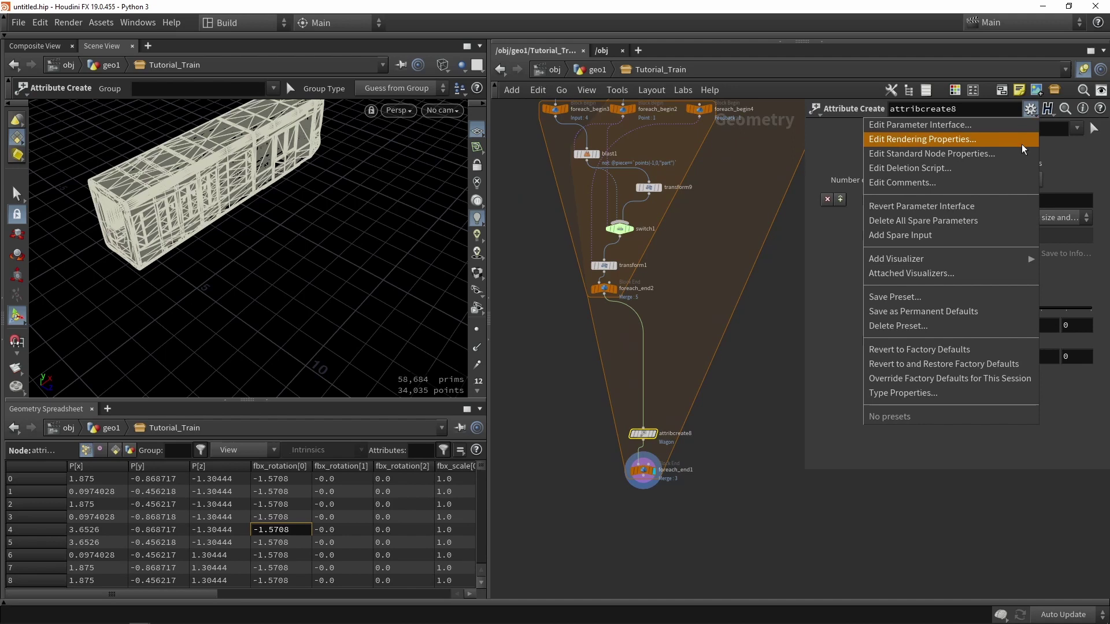
click(925, 239)
scroll(648, 357, down, 3)
scroll(693, 173, up, 3)
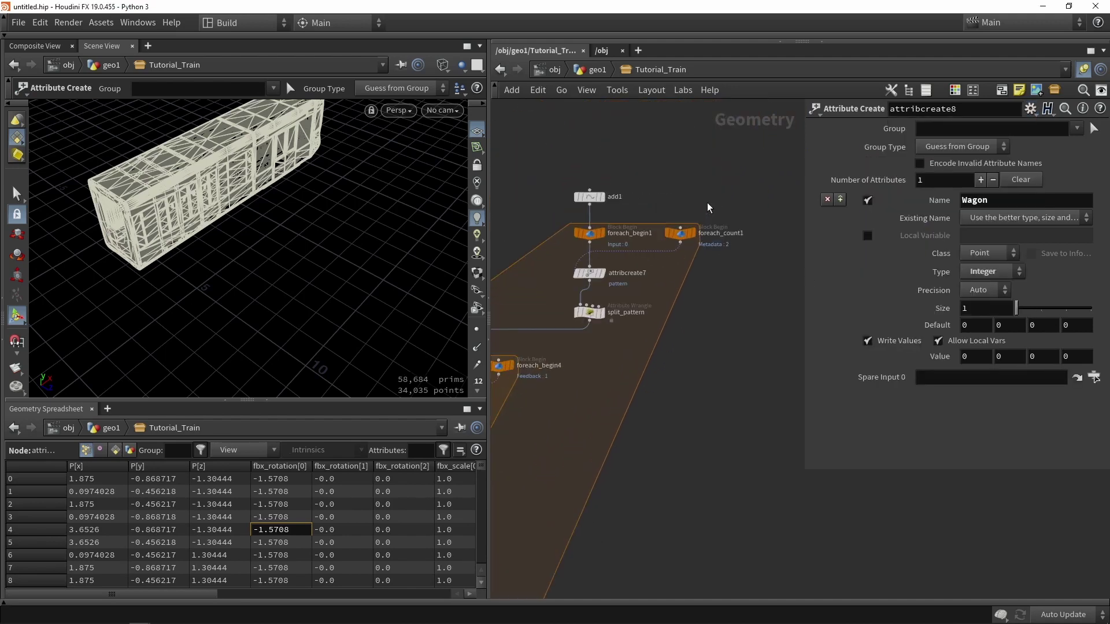
drag(680, 233, 929, 377)
scroll(708, 307, down, 3)
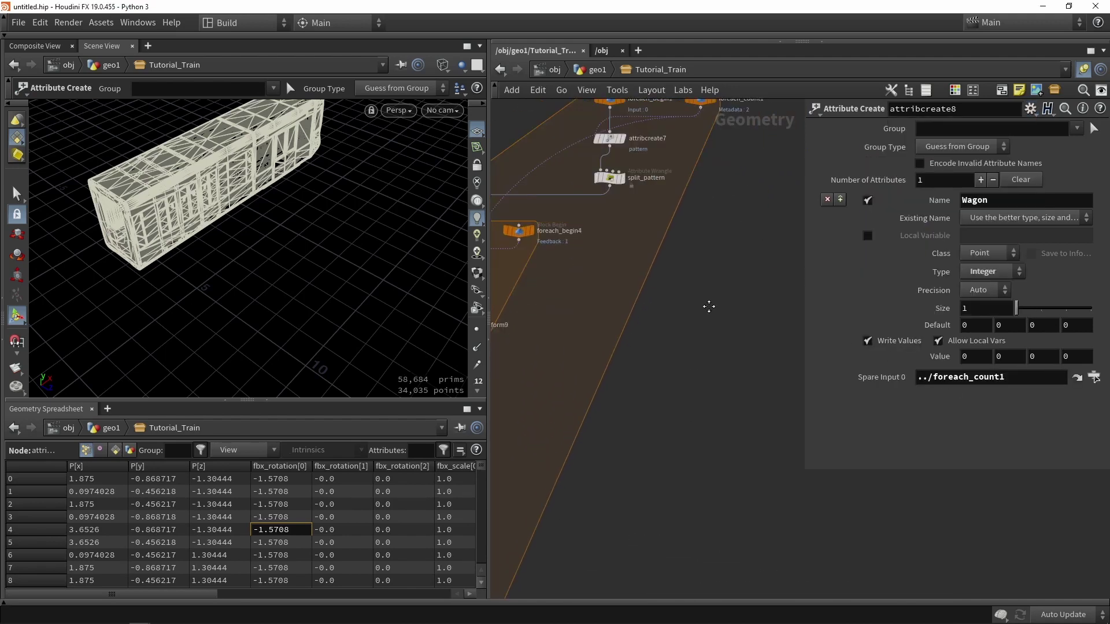
Step: Set the Wagon attribute's first value to the expression detail(-1, "iteration",0) and show its evaluated value
scroll(562, 456, up, 5)
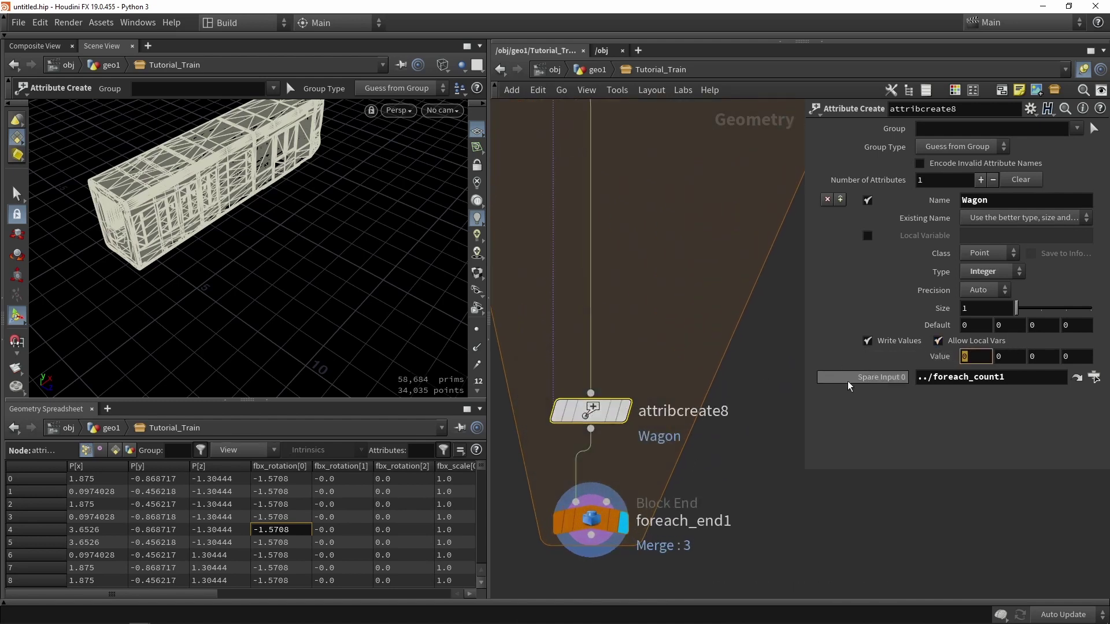
text(d)
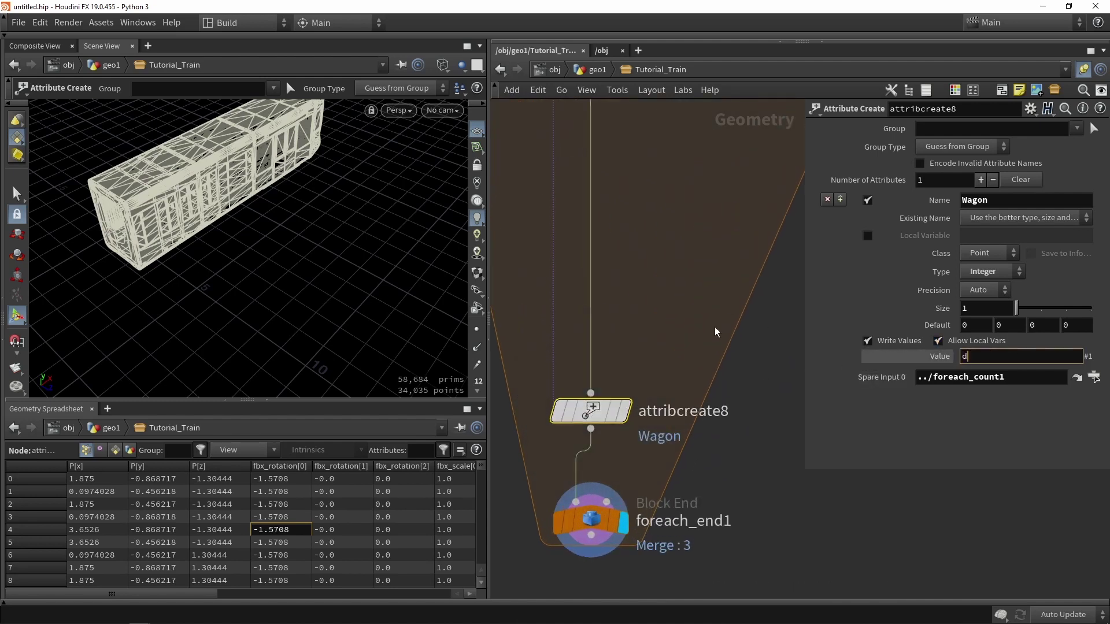
text(etail()
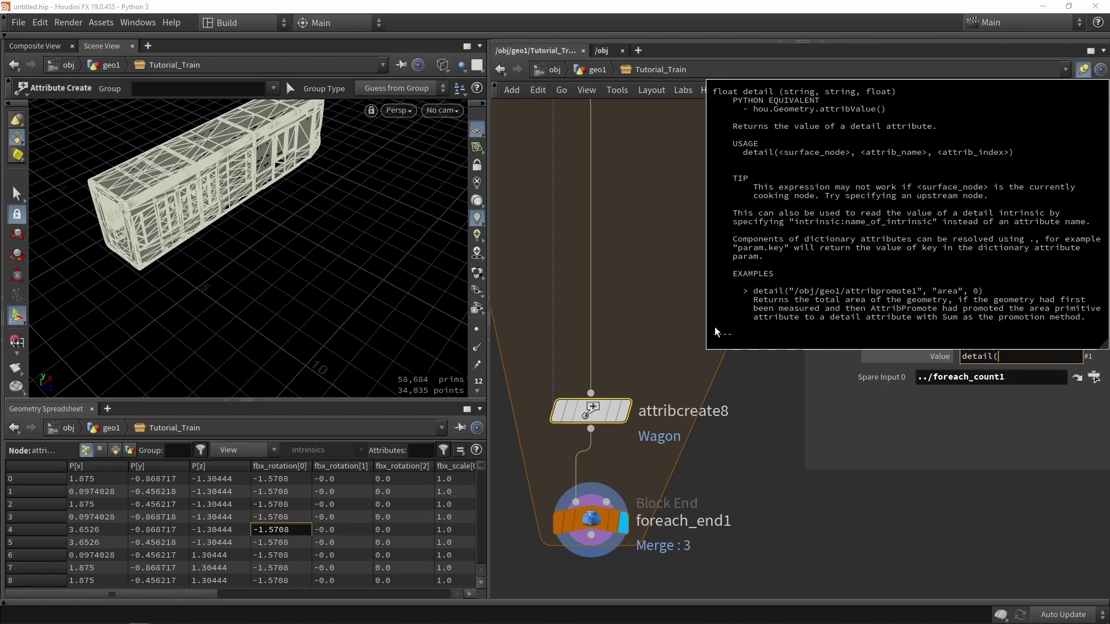
text(-1, "iter)
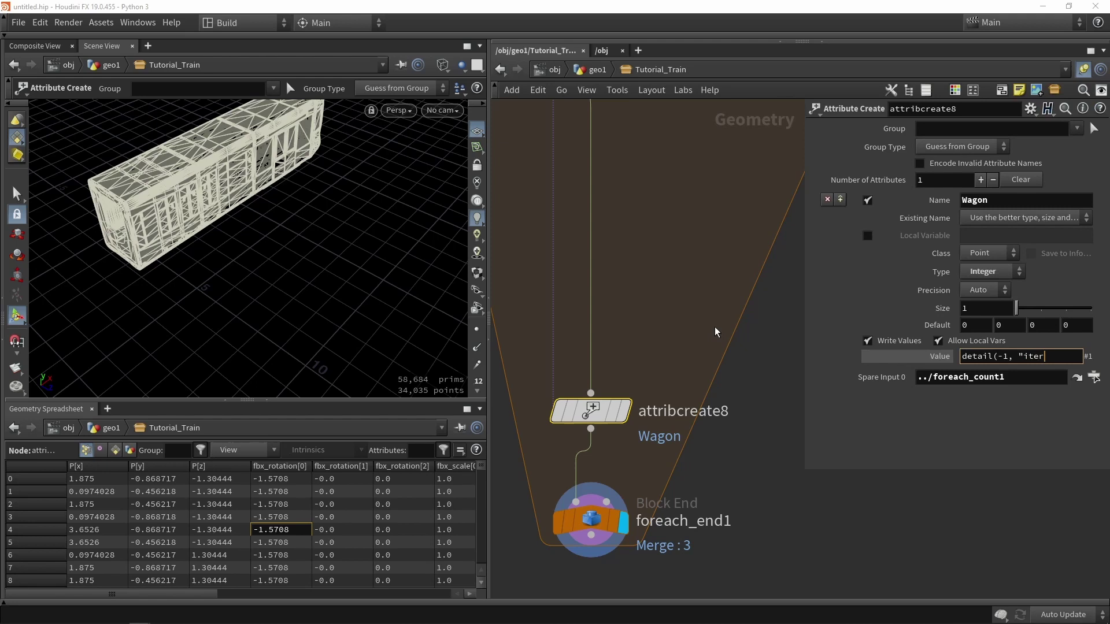
text(ation")
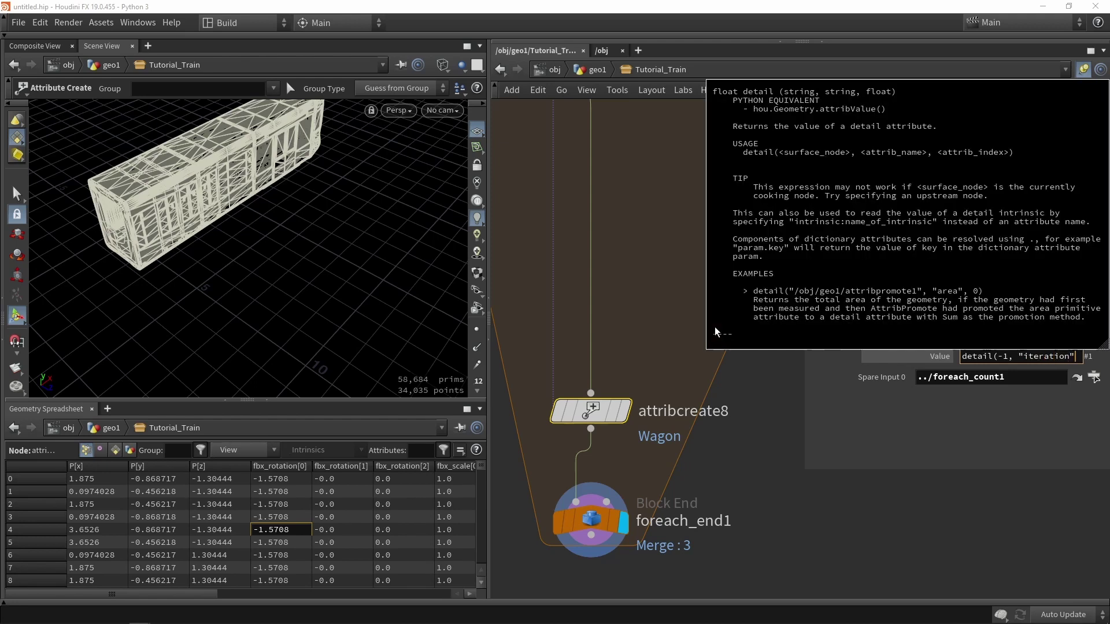
text(, 0))
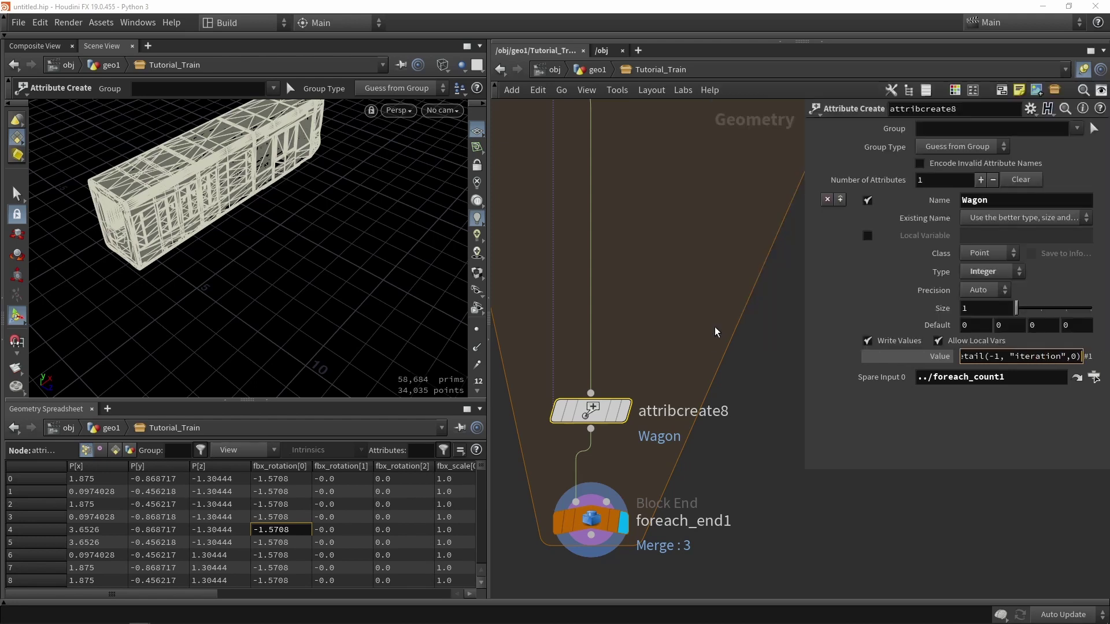
key(Return)
click(925, 361)
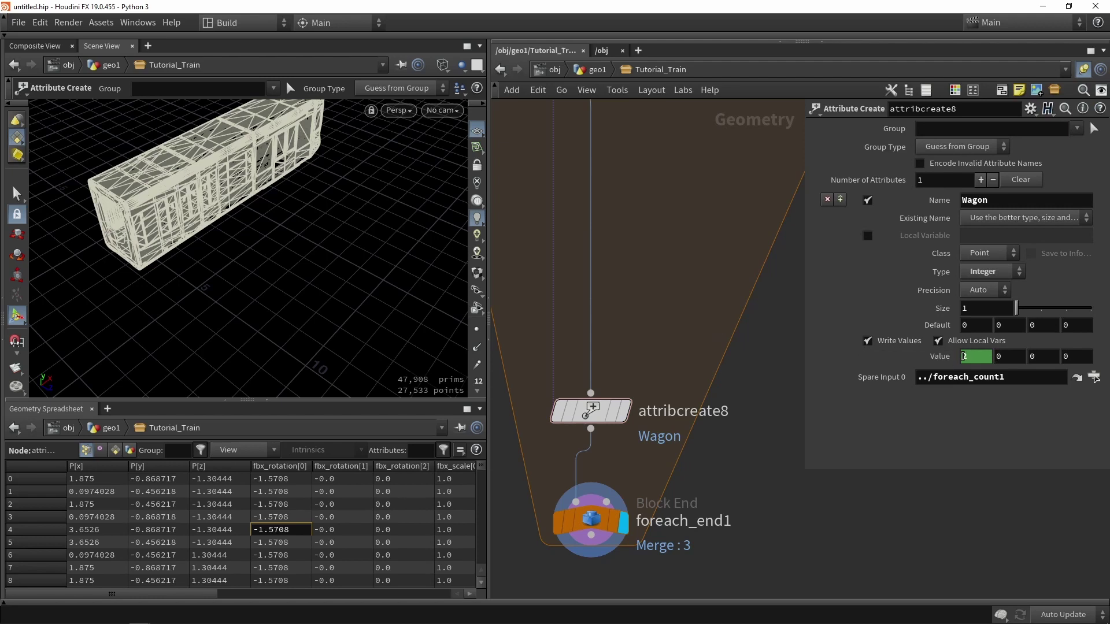
Step: Select foreach_end1 and examine the Wagon attribute from the first to the last points in the Geometry Spreadsheet
scroll(720, 450, down, 3)
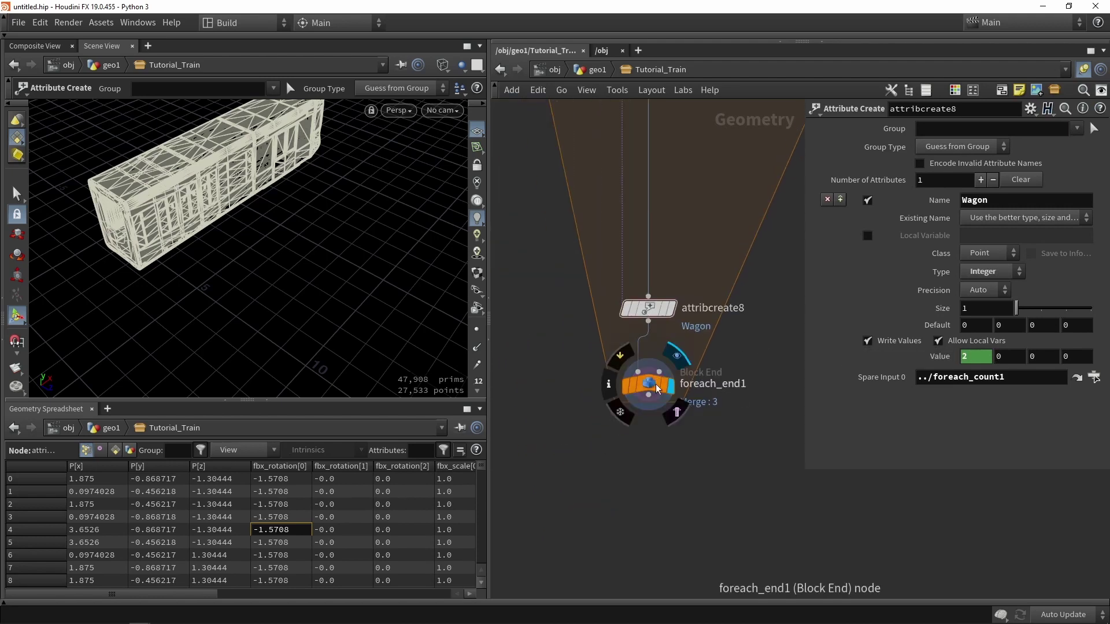
click(654, 385)
middle_drag(635, 477, 636, 354)
click(640, 361)
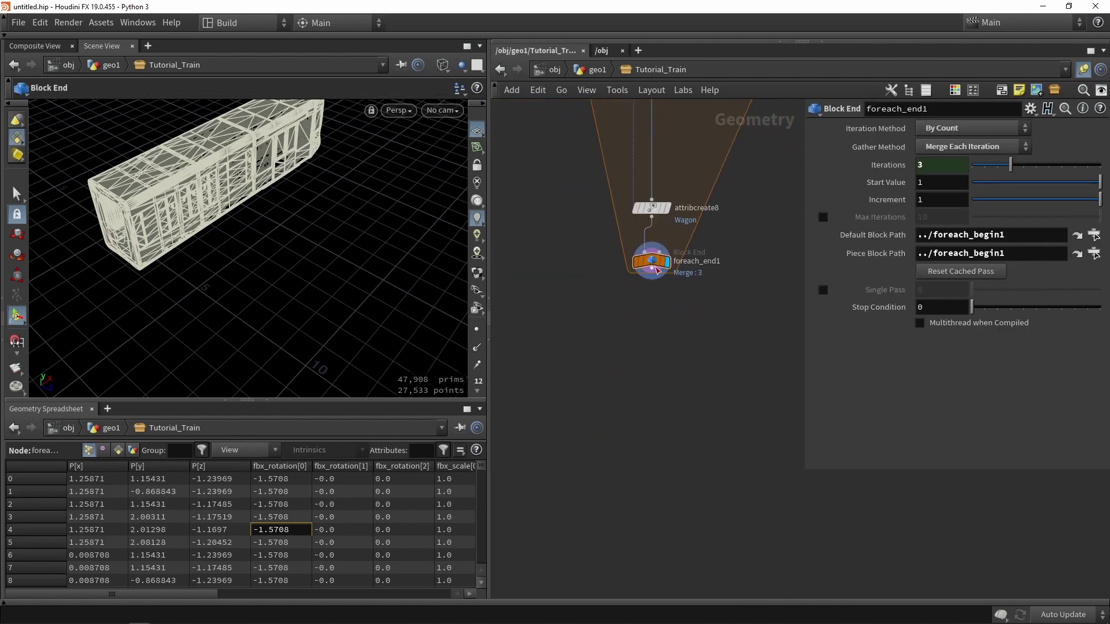
drag(118, 591, 361, 577)
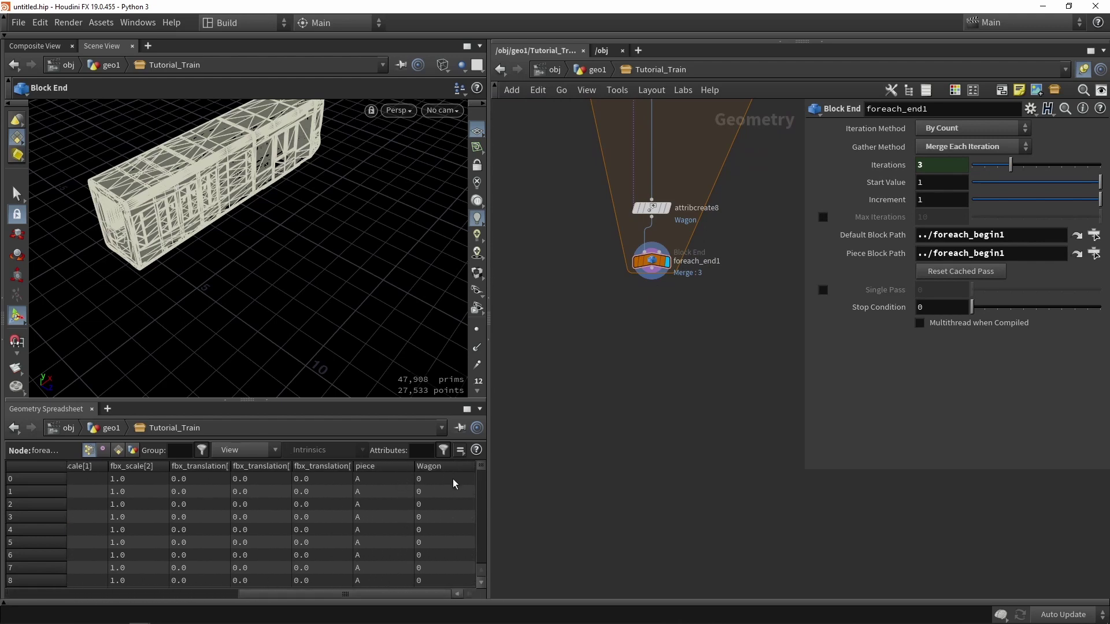
drag(479, 464, 481, 559)
middle_drag(668, 383, 644, 408)
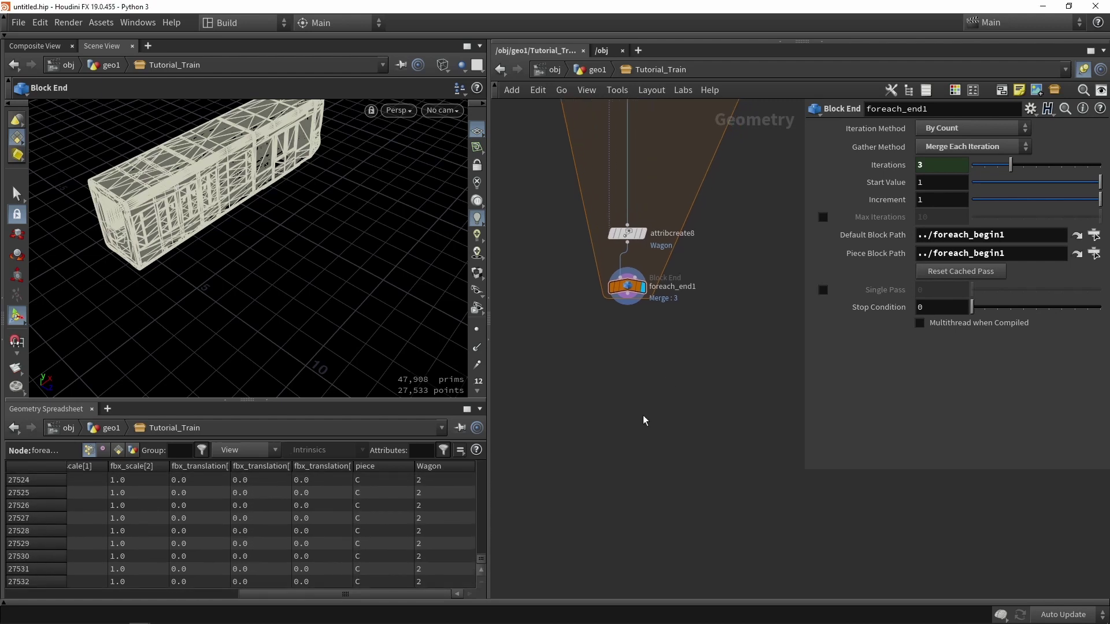
key(h)
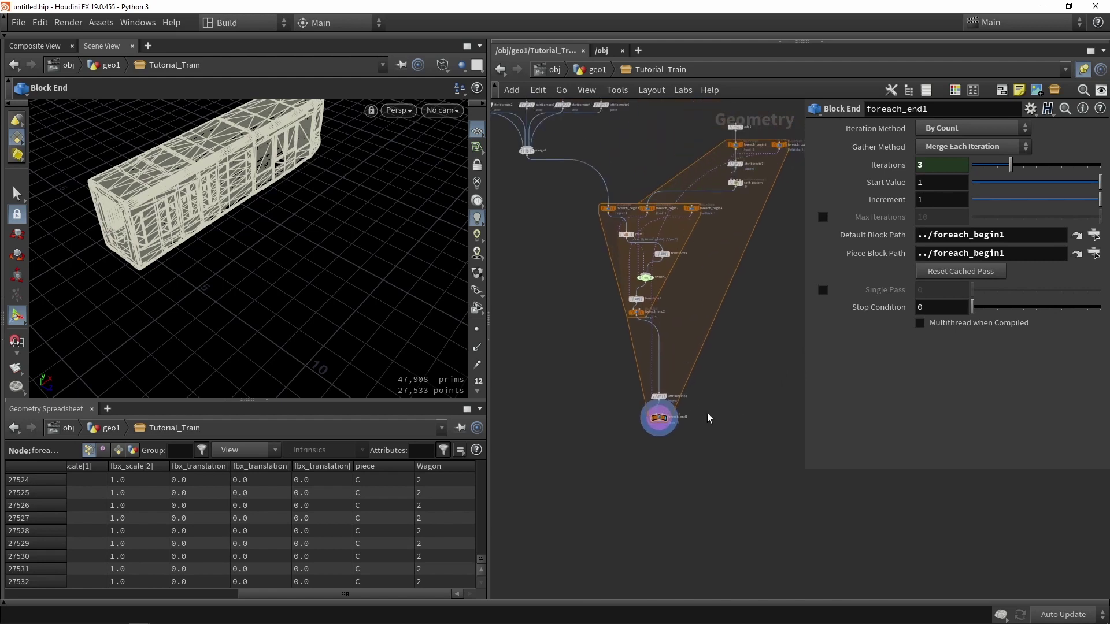
scroll(677, 373, up, 2)
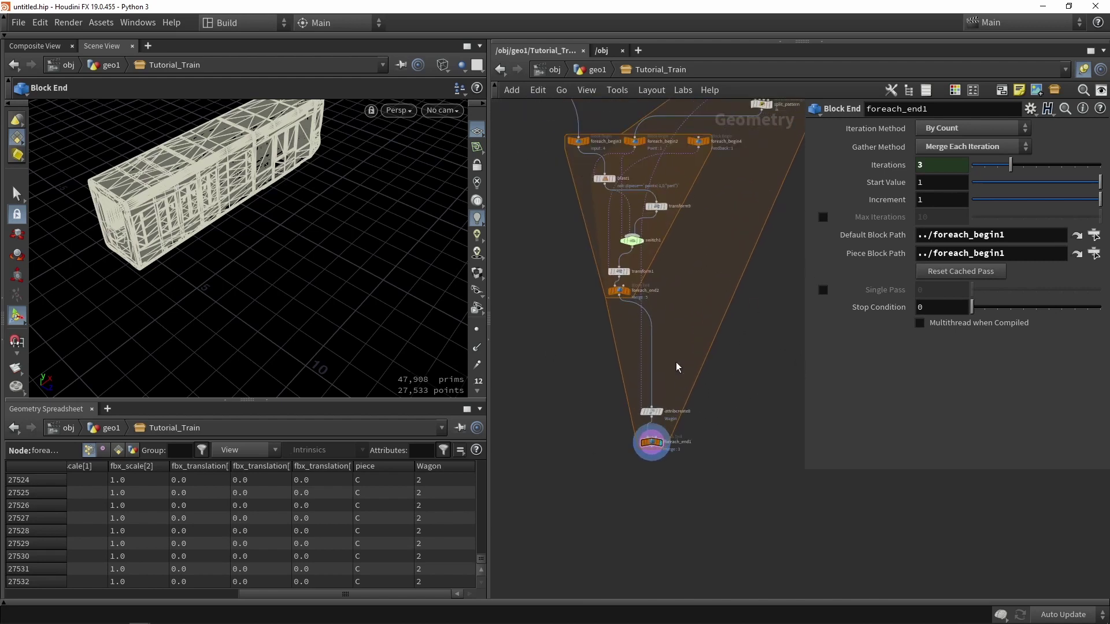
middle_drag(708, 313, 668, 341)
scroll(668, 341, down, 3)
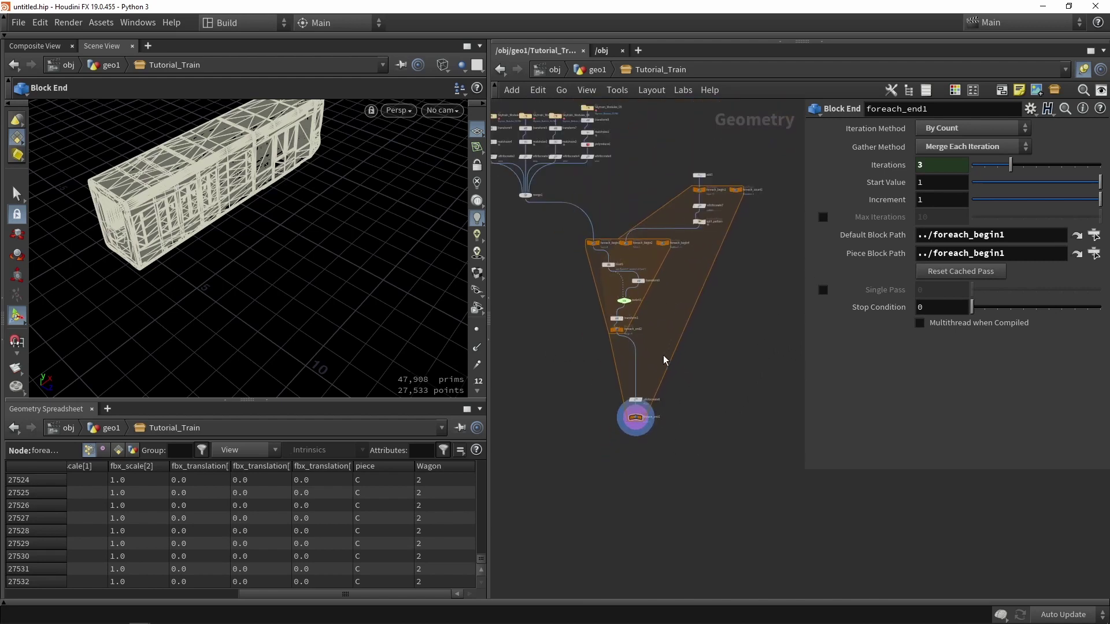
middle_drag(641, 457, 634, 416)
scroll(634, 416, up, 5)
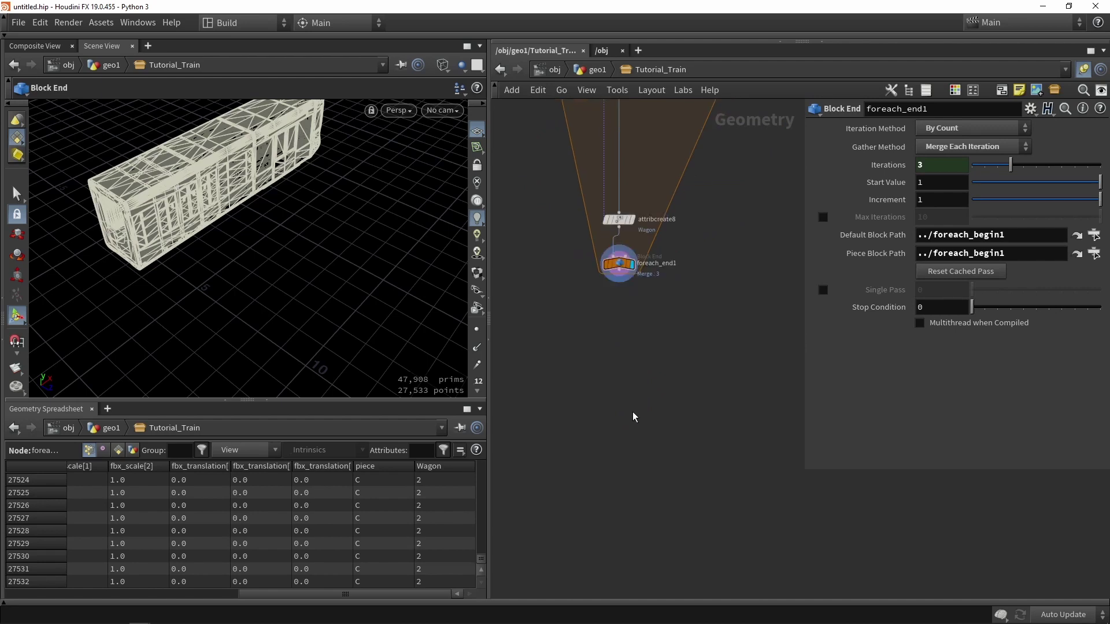
key(Tab)
text(for)
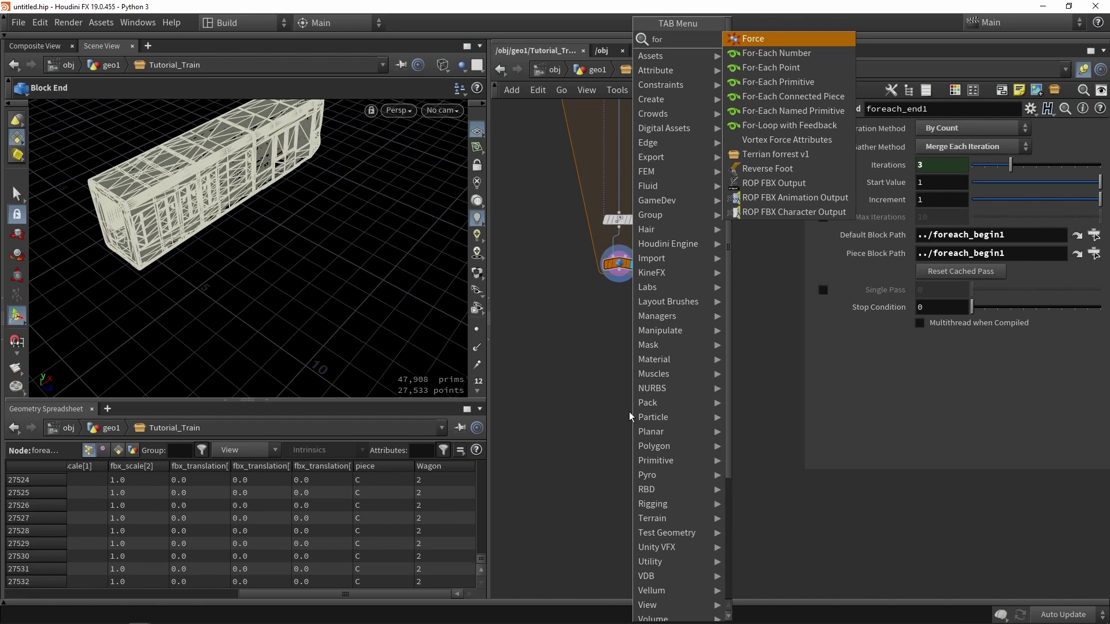
click(775, 71)
click(653, 355)
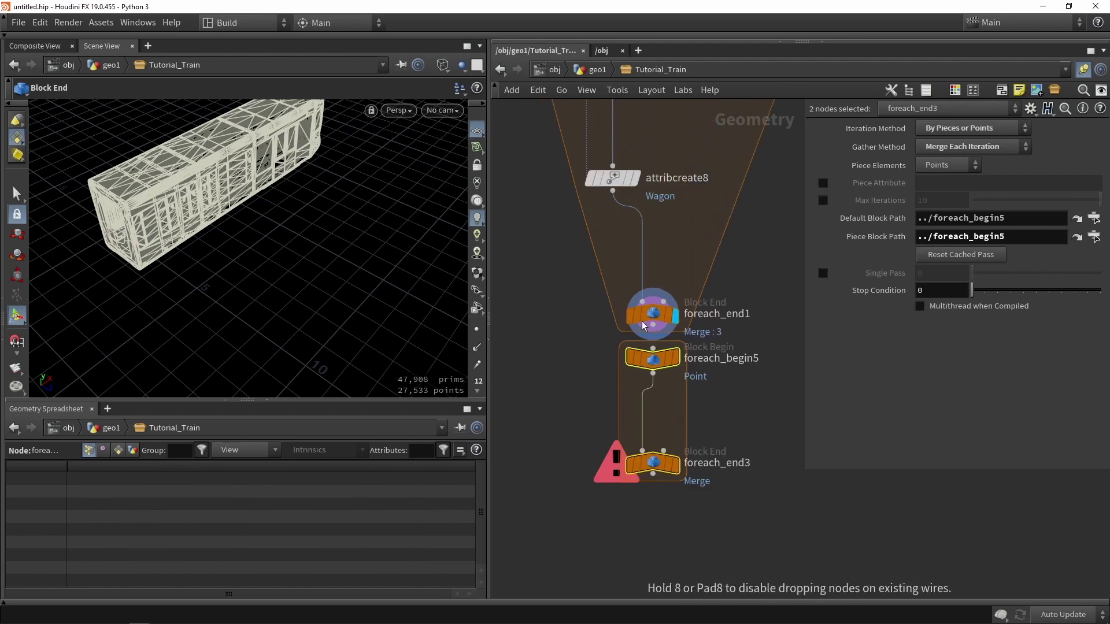
mouse_move(642, 325)
mouse_down()
mouse_move(605, 259)
mouse_move(653, 348)
mouse_up()
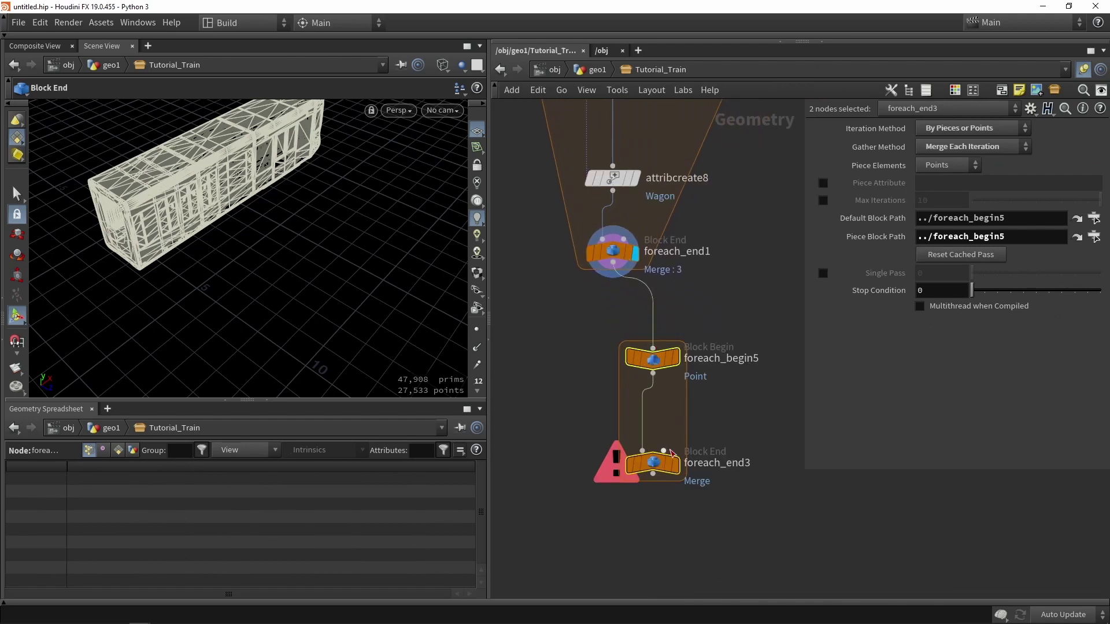
click(659, 467)
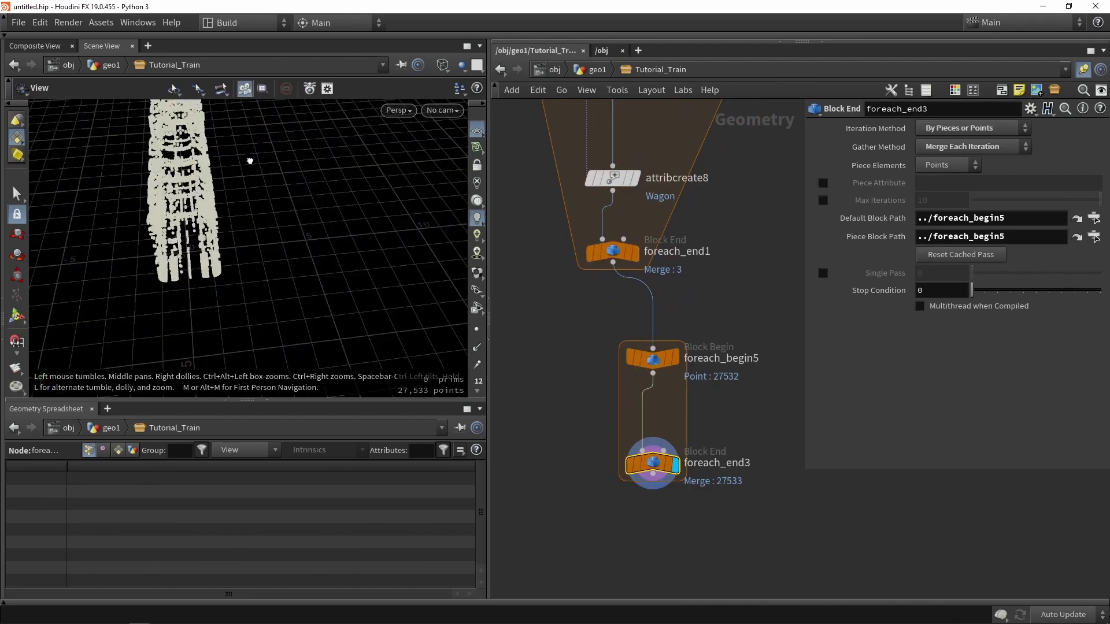
drag(735, 543, 622, 303)
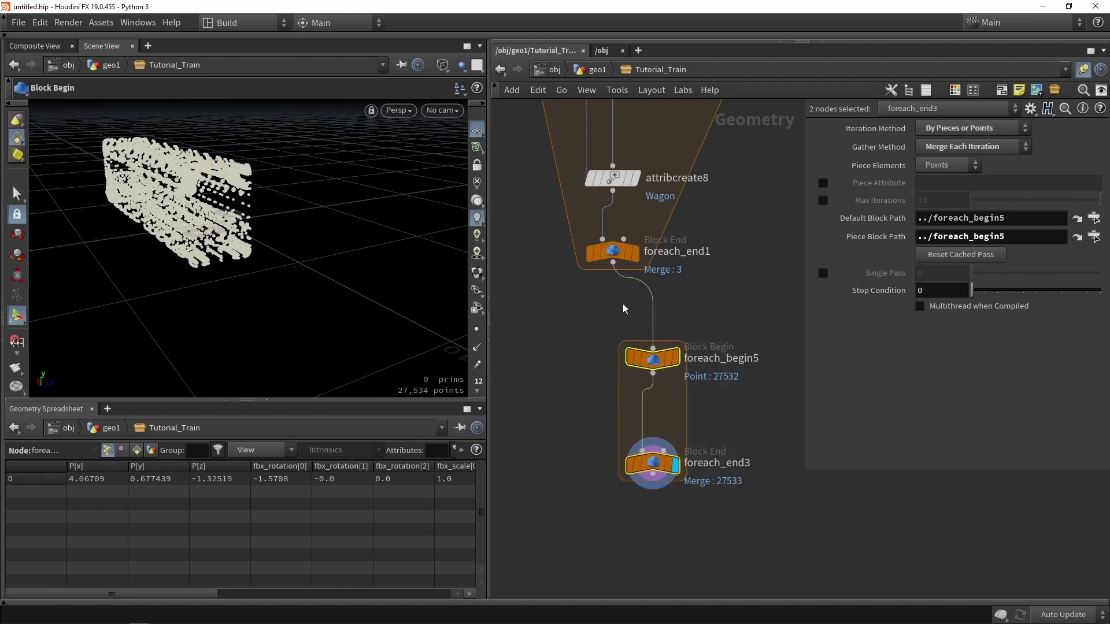
key(Delete)
Step: Add a For-Each Named Primitive loop below foreach_end1 and connect foreach_end1's output to its Block Begin node
key(Tab)
text(for)
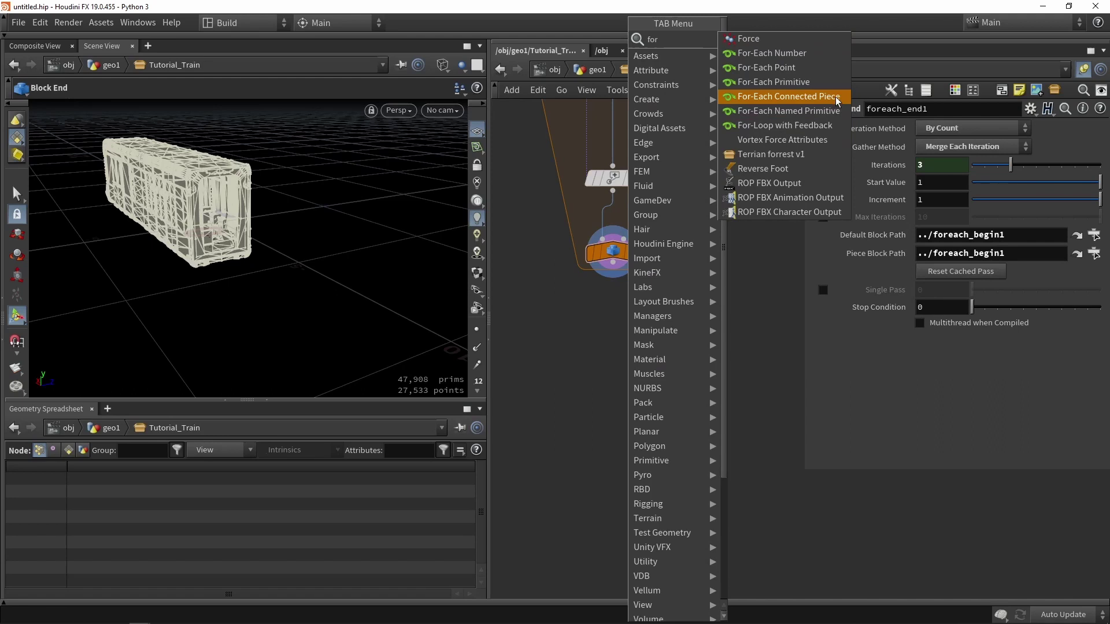
click(817, 112)
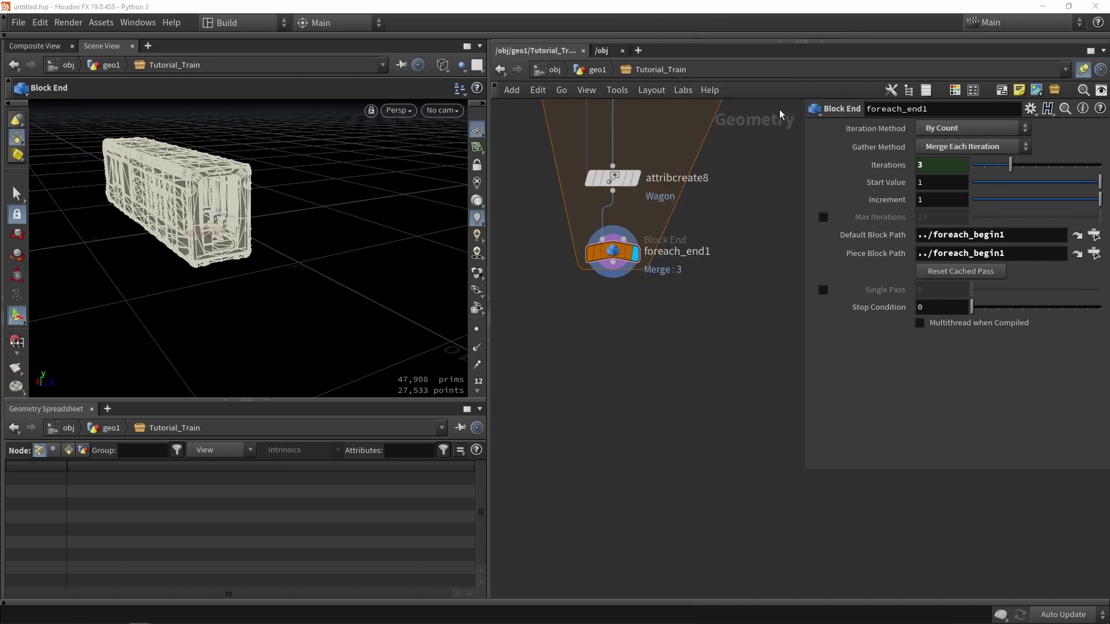
click(647, 349)
drag(646, 351, 622, 388)
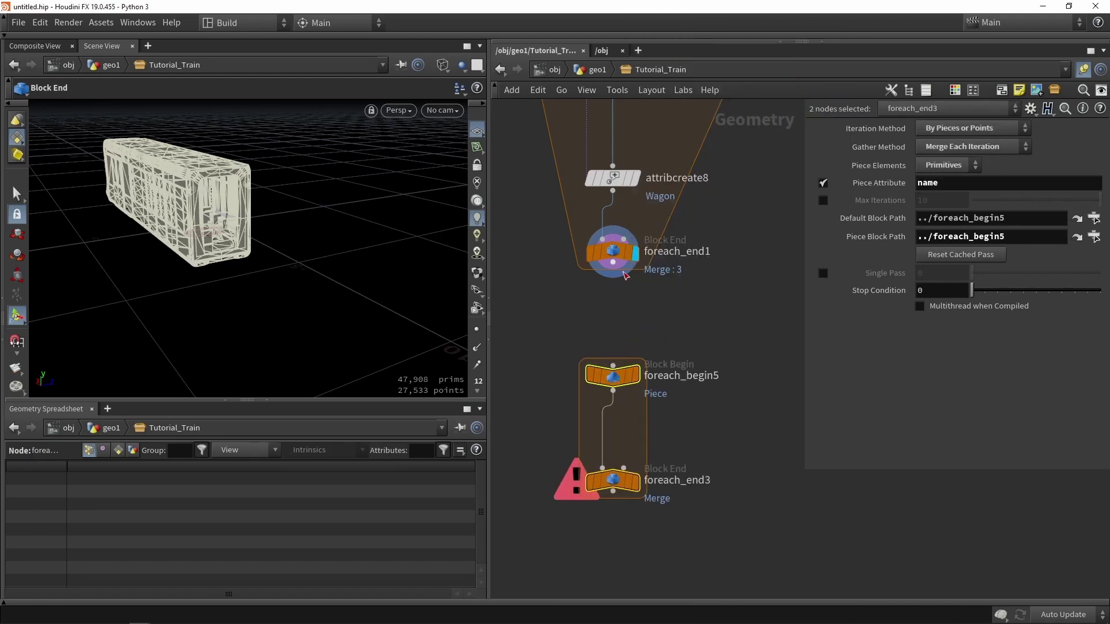
drag(613, 263, 613, 363)
Step: Display foreach_end3 and move it farther below foreach_begin5 to make room inside the loop
middle_drag(656, 338, 655, 149)
click(611, 291)
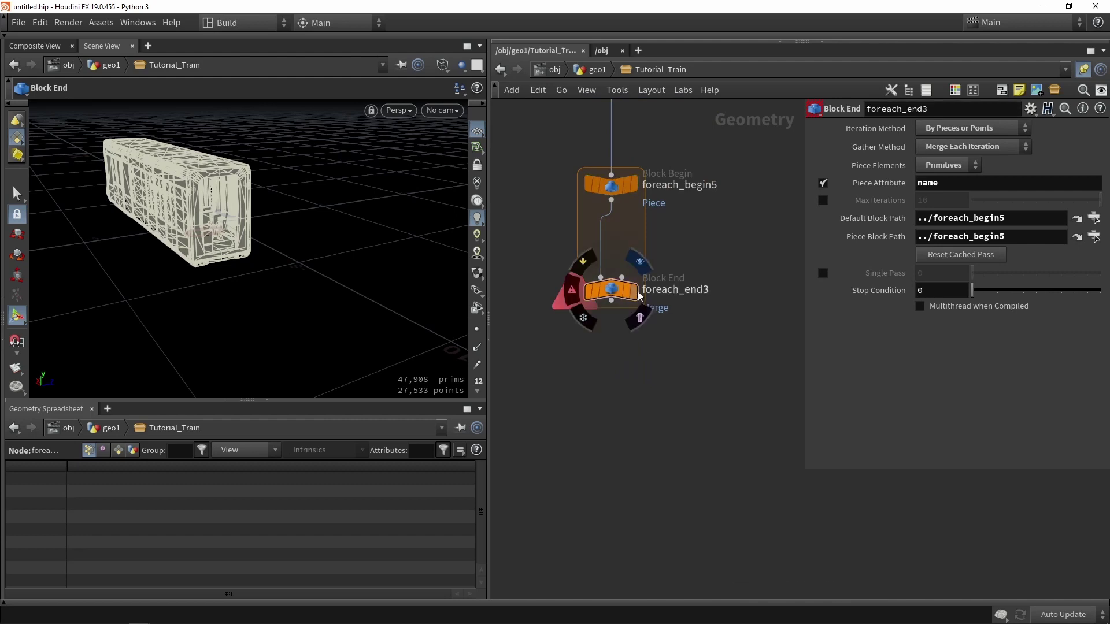
scroll(618, 298, down, 2)
drag(621, 305, 621, 425)
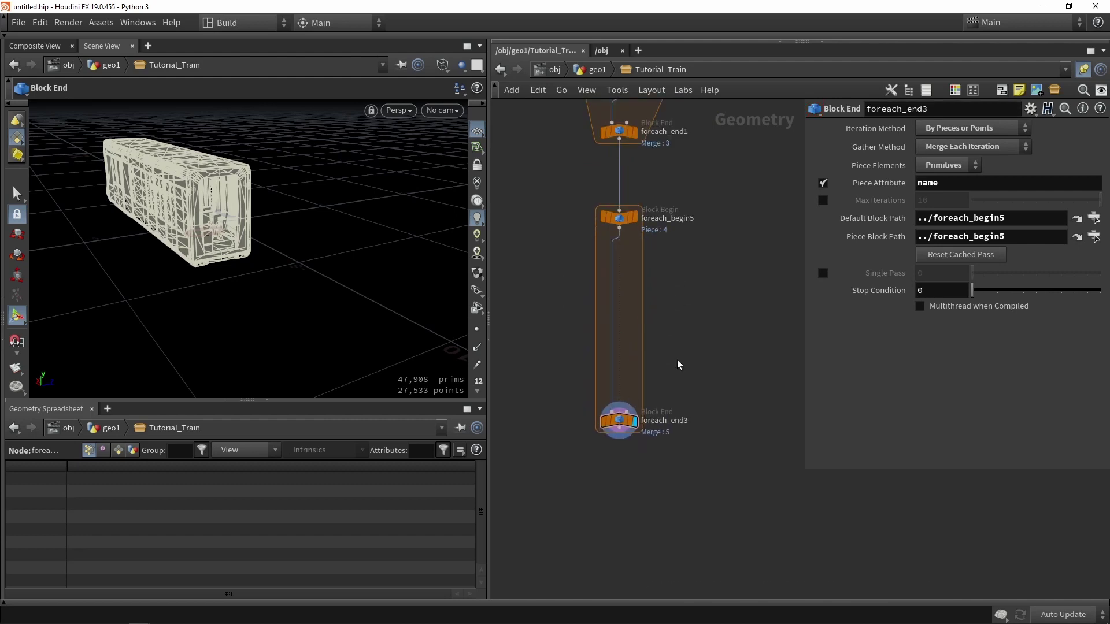
Step: Set the class of attribcreate8's Wagon attribute to Primitive
middle_drag(728, 269, 736, 400)
scroll(621, 216, up, 3)
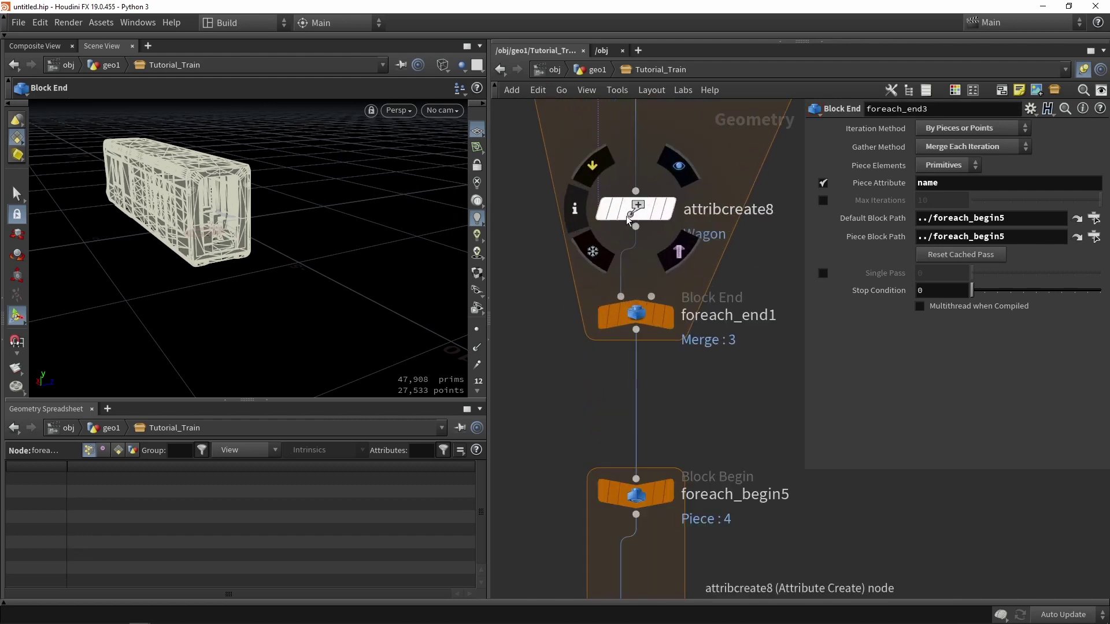
click(630, 211)
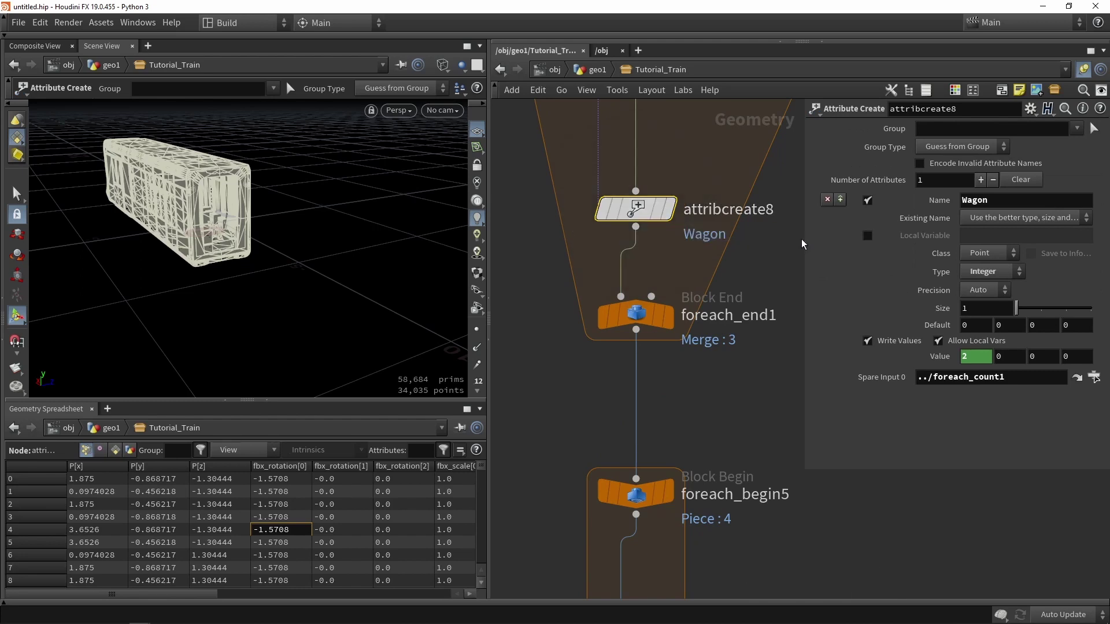
click(981, 255)
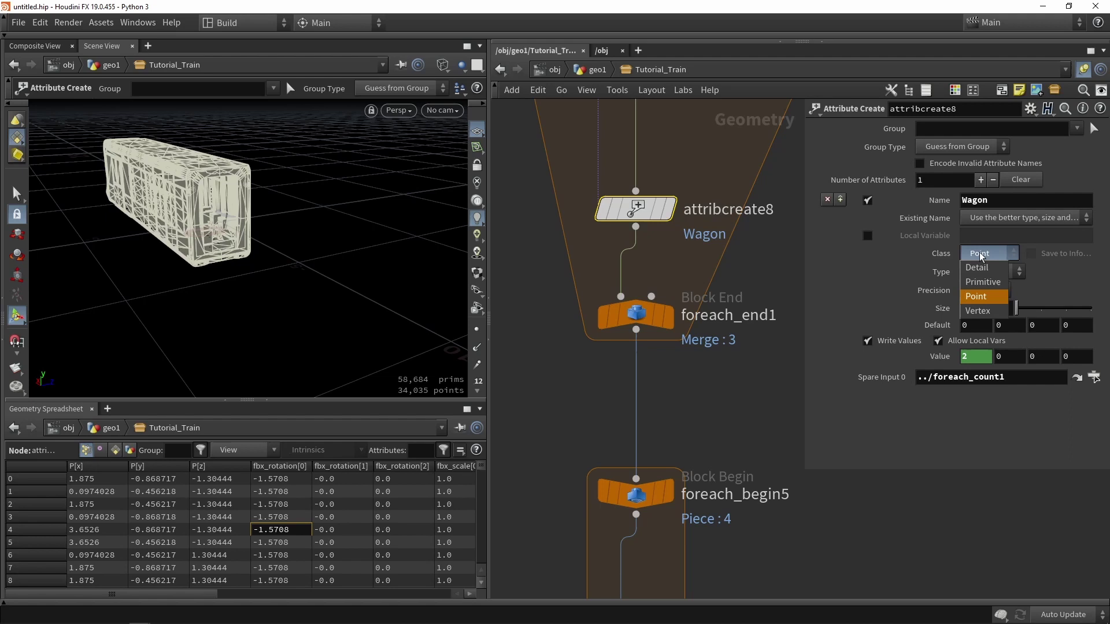
click(983, 282)
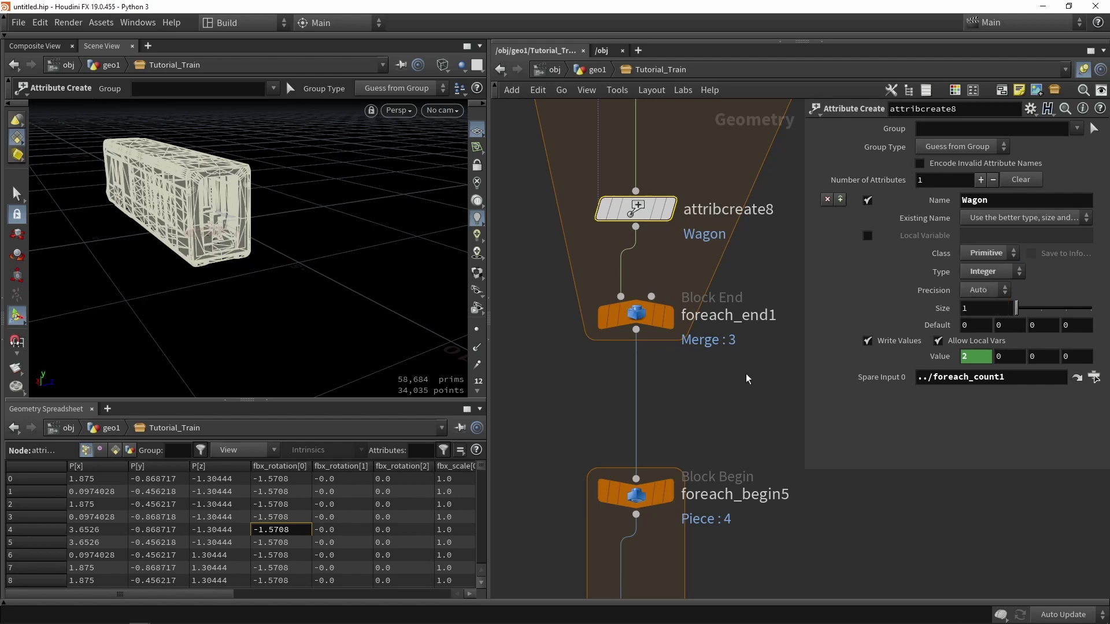
Step: Display foreach_end1 and examine the Wagon values of its primitives in the Geometry Spreadsheet
click(662, 327)
click(118, 450)
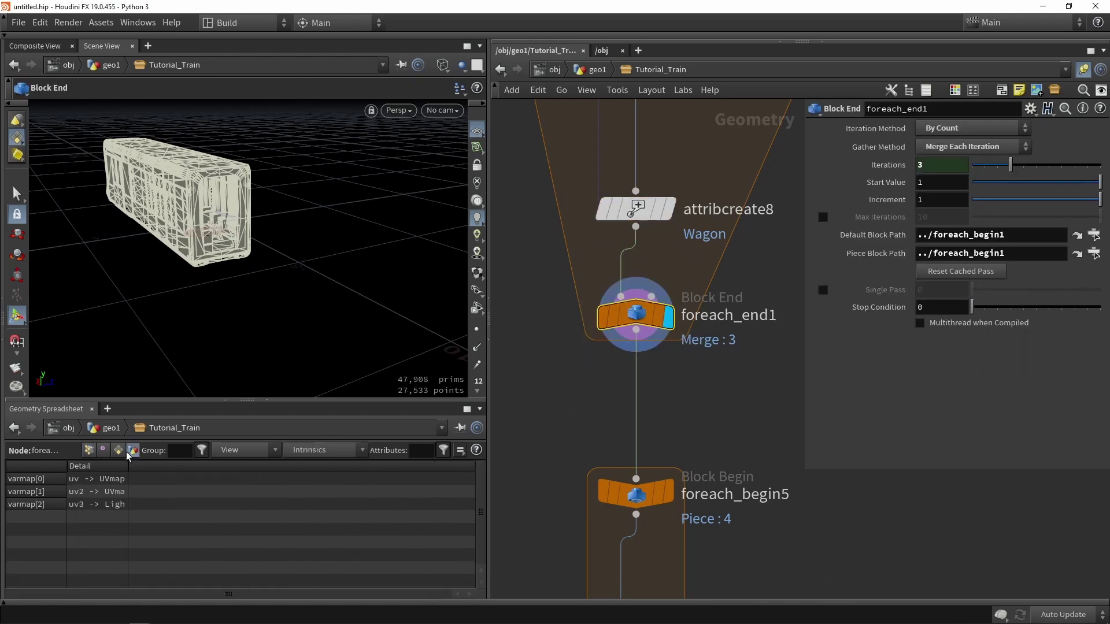
drag(220, 477, 236, 575)
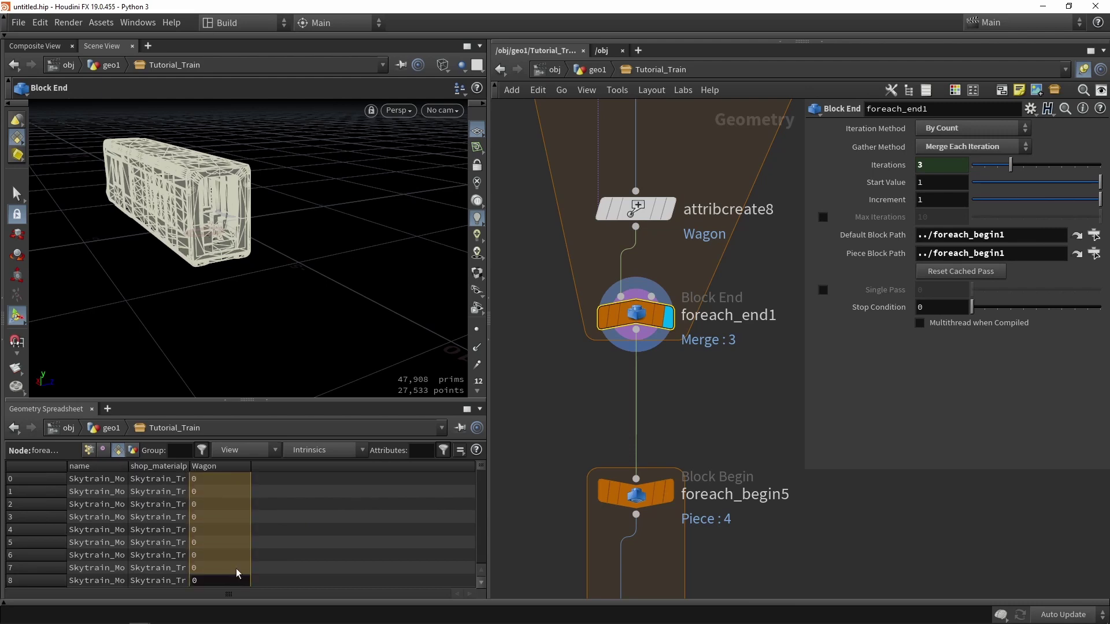
scroll(238, 569, down, 6)
drag(480, 466, 482, 523)
scroll(628, 346, down, 5)
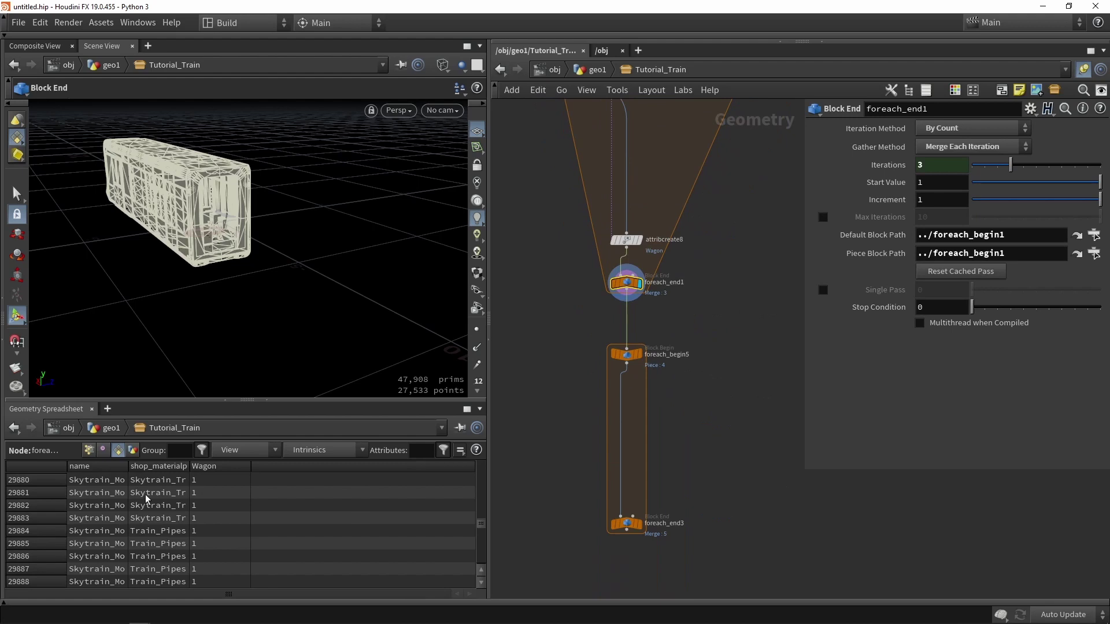
Step: Display foreach_end3, set its Piece Attribute to Wagon, and move the node slightly farther down
scroll(649, 469, up, 5)
middle_drag(659, 511, 695, 385)
click(669, 441)
click(669, 442)
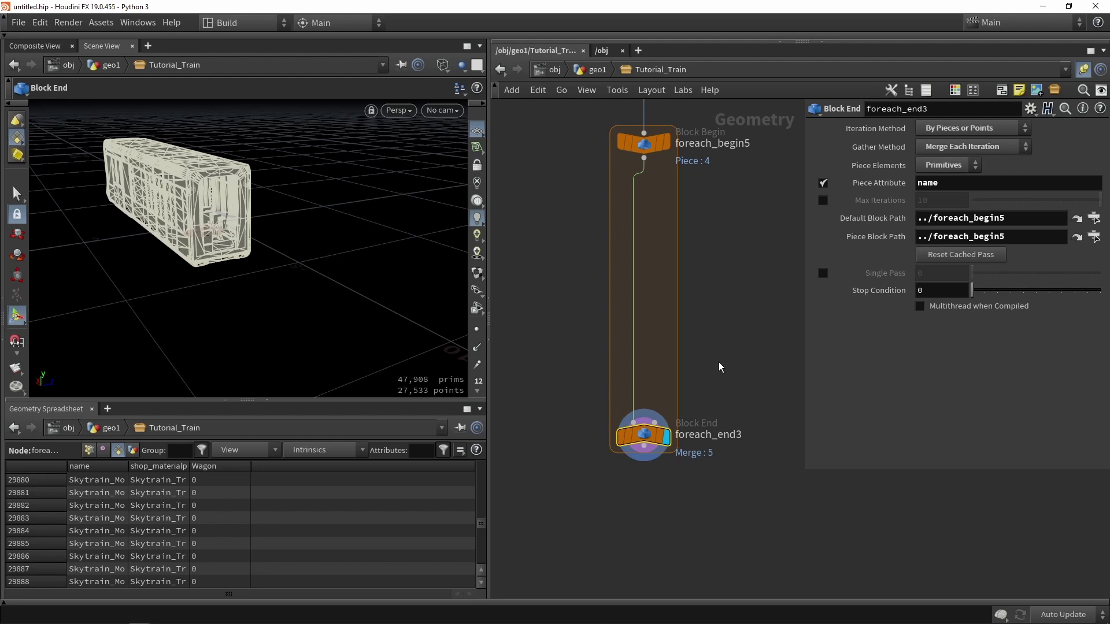
click(915, 185)
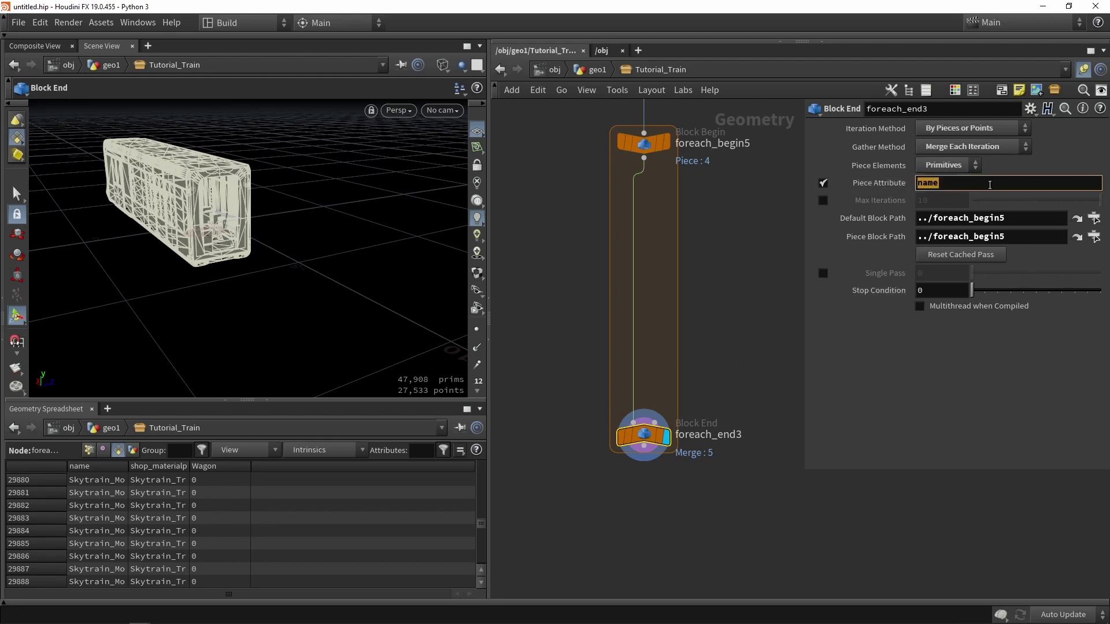
text(Wagon)
key(Return)
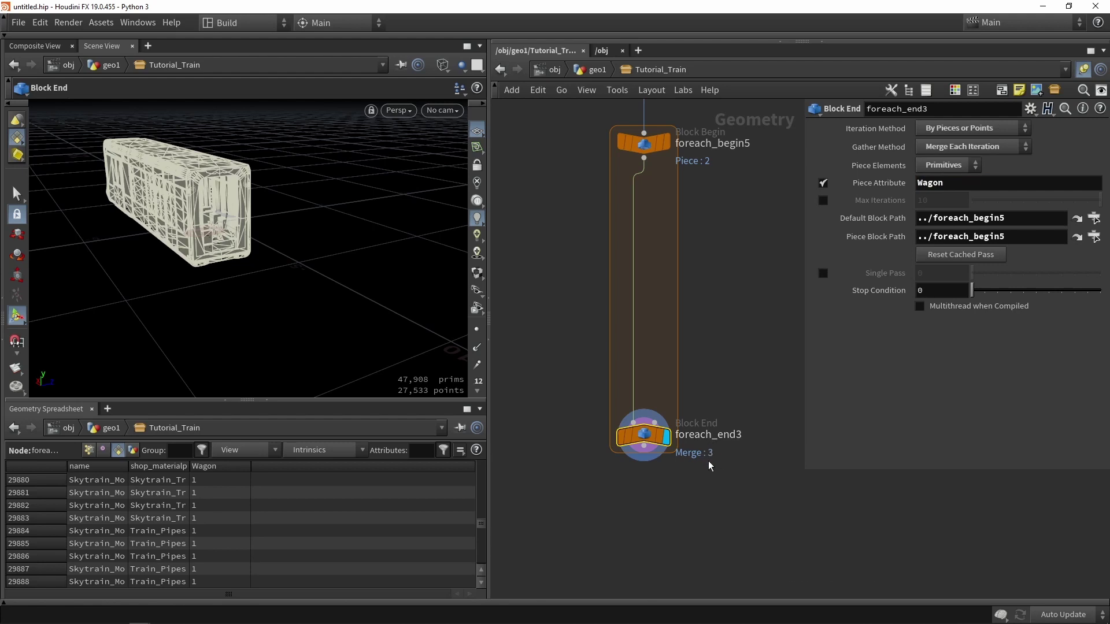
drag(649, 437, 648, 479)
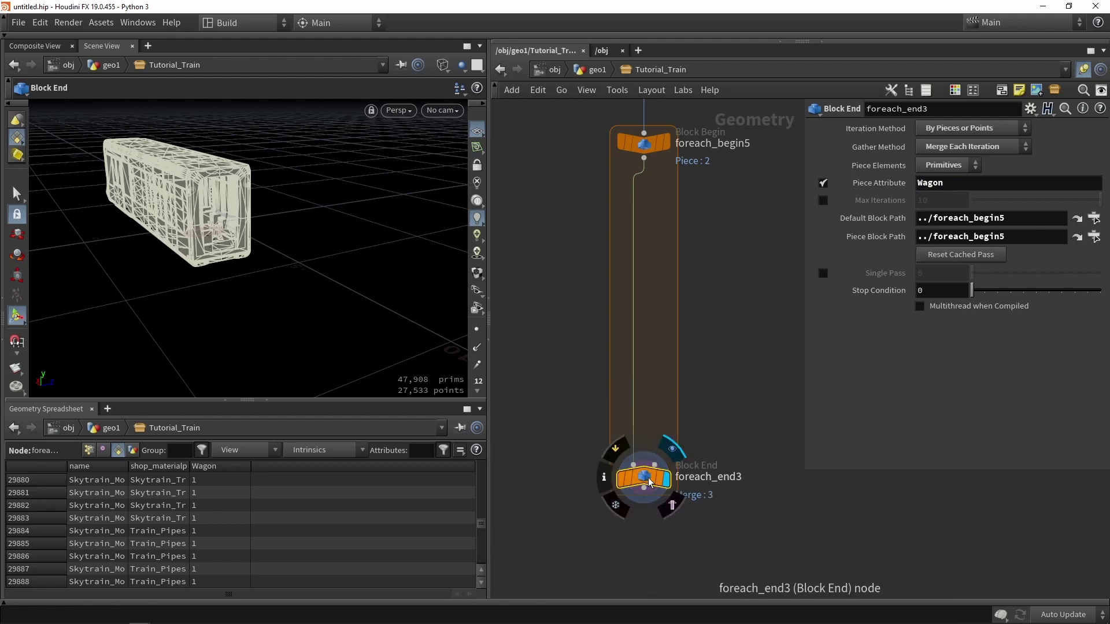
scroll(649, 478, down, 1)
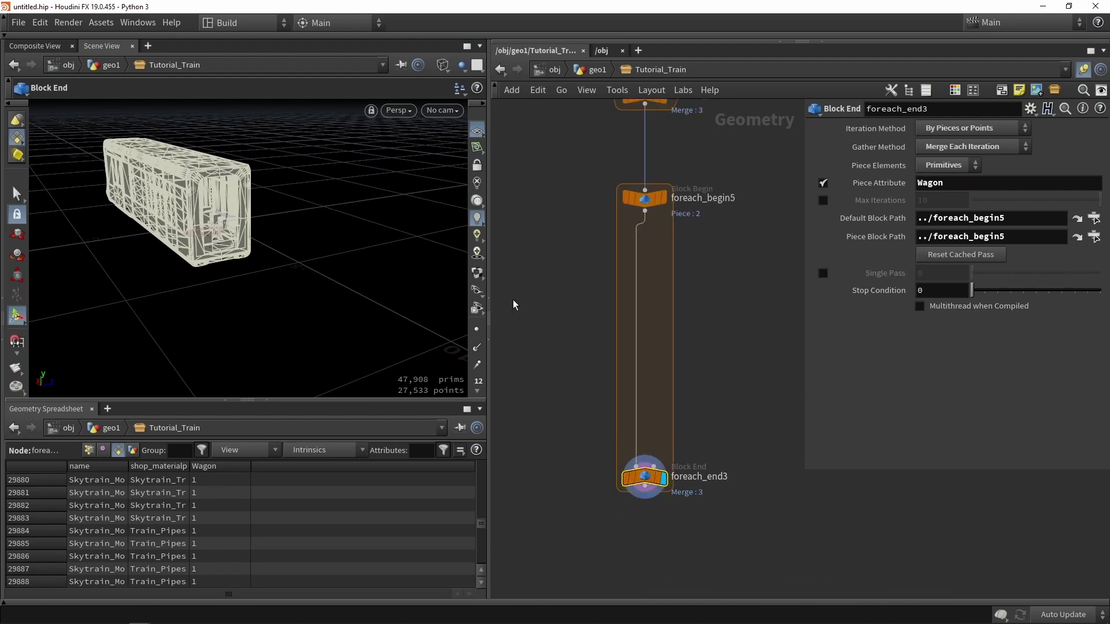
Step: Preview a single wagon with foreach_end3's Single Pass option in shaded view without wireframe, and switch Single Pass back off
click(825, 273)
key(space+g)
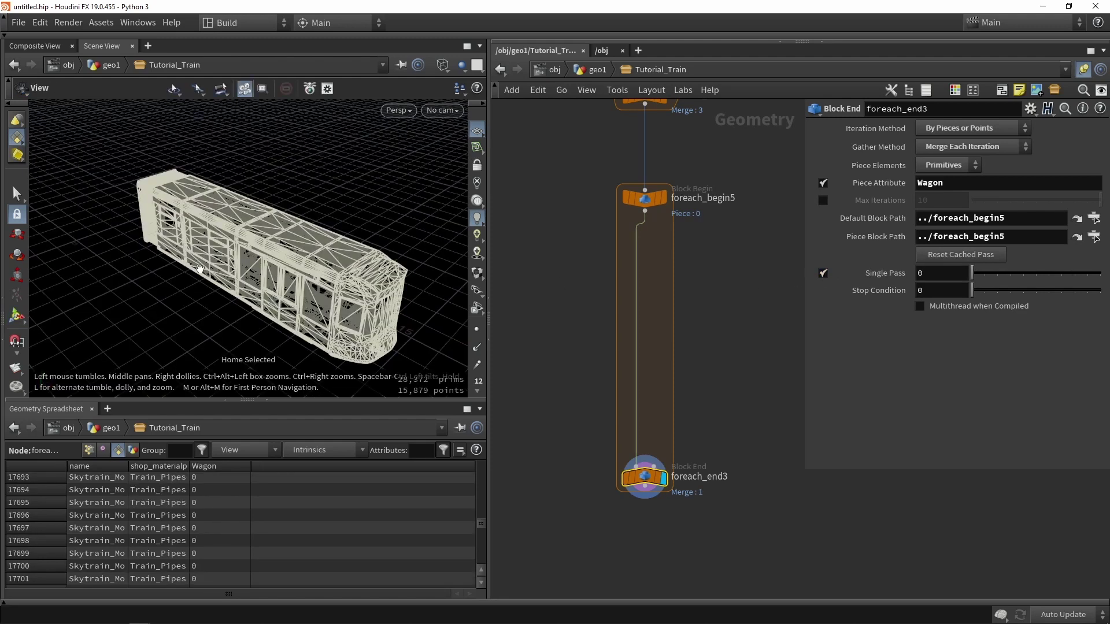
key(shift+w)
alt+drag(255, 266, 321, 249)
key(Return)
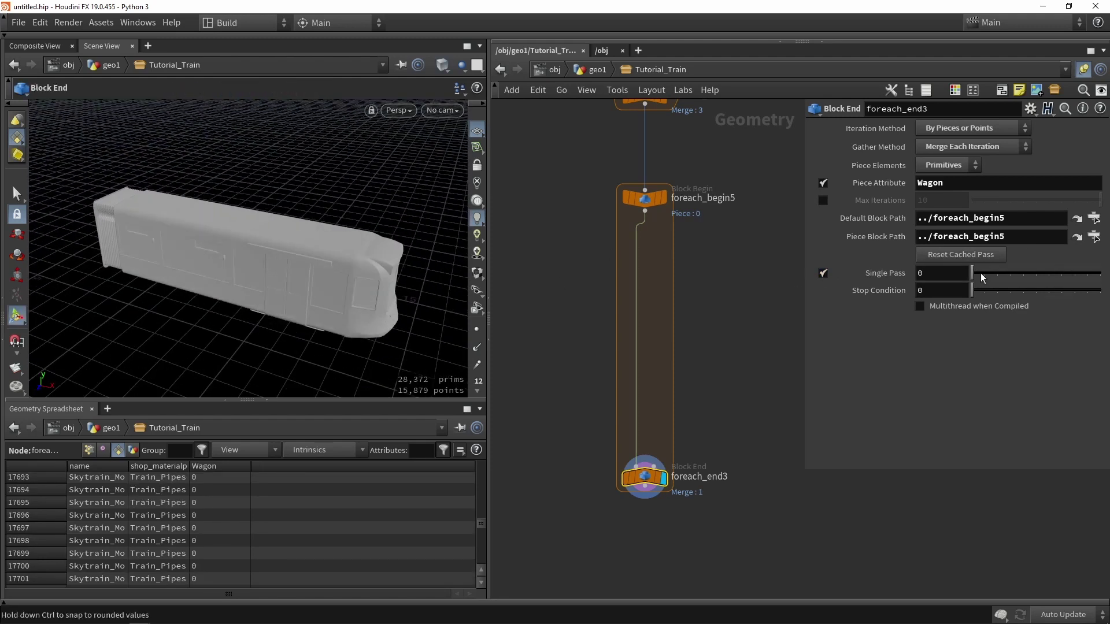
mouse_move(978, 276)
mouse_down()
mouse_move(998, 275)
mouse_move(978, 278)
mouse_up()
click(822, 273)
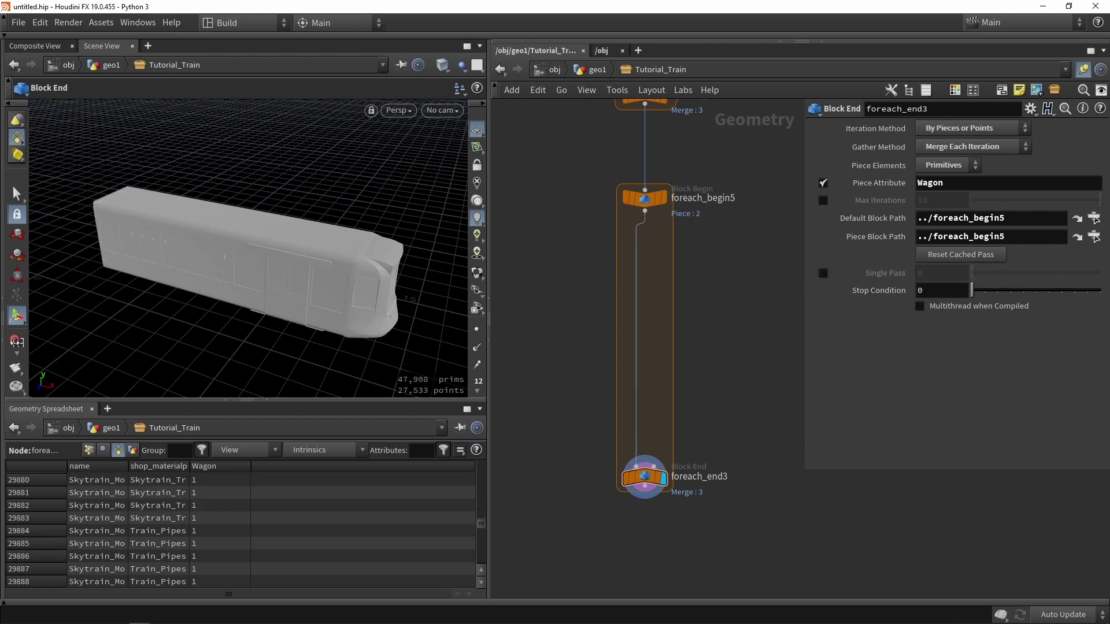
Step: Duplicate foreach_begin5 beside the original and remove the input connection of the copy
click(645, 197)
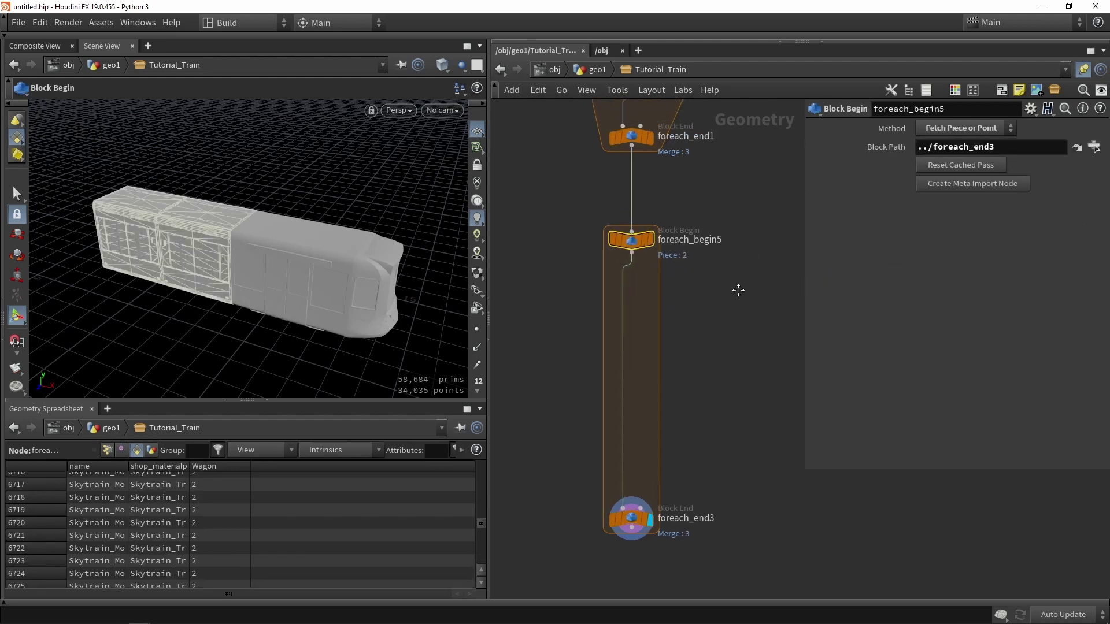
alt+drag(626, 251, 715, 283)
drag(749, 226, 694, 212)
key(Delete)
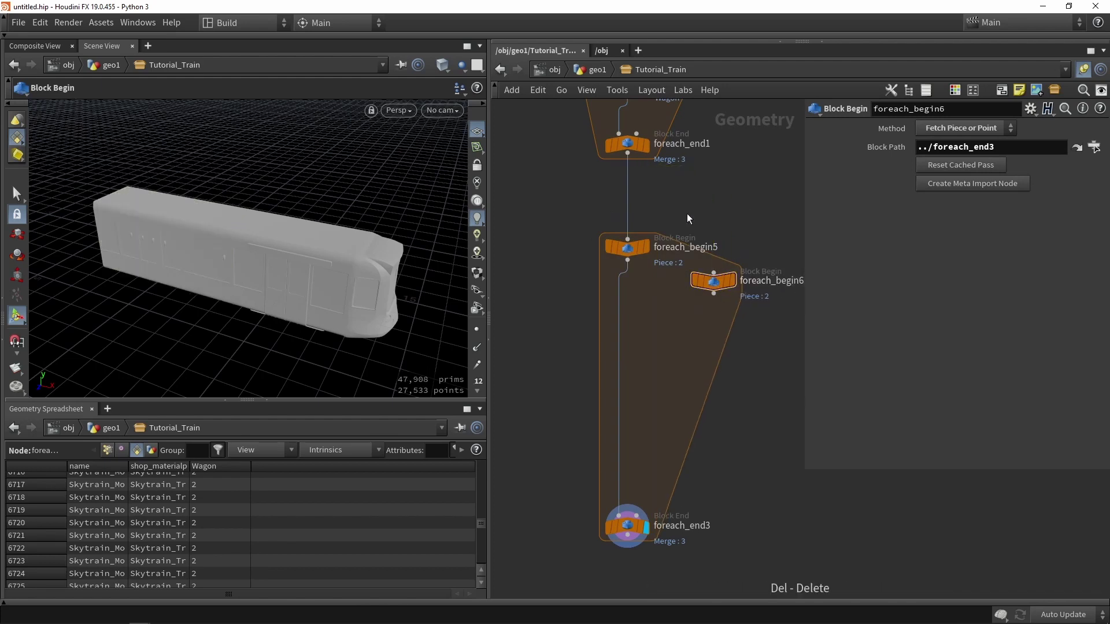
Step: Set the Method of foreach_begin6 to Fetch Feedback and display that node
click(965, 128)
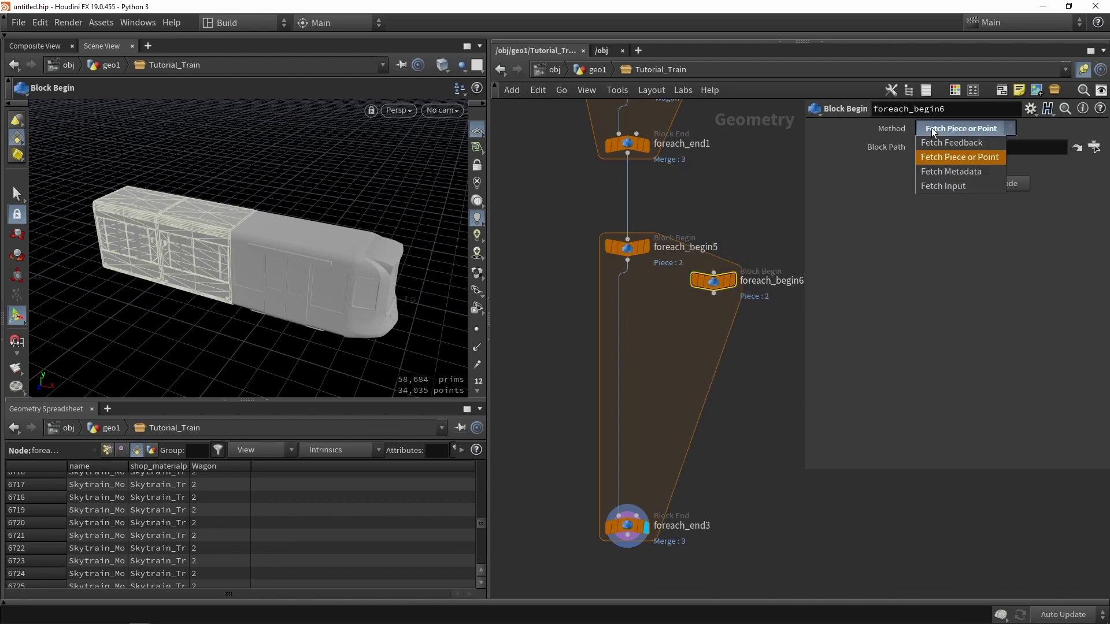
click(959, 128)
click(732, 281)
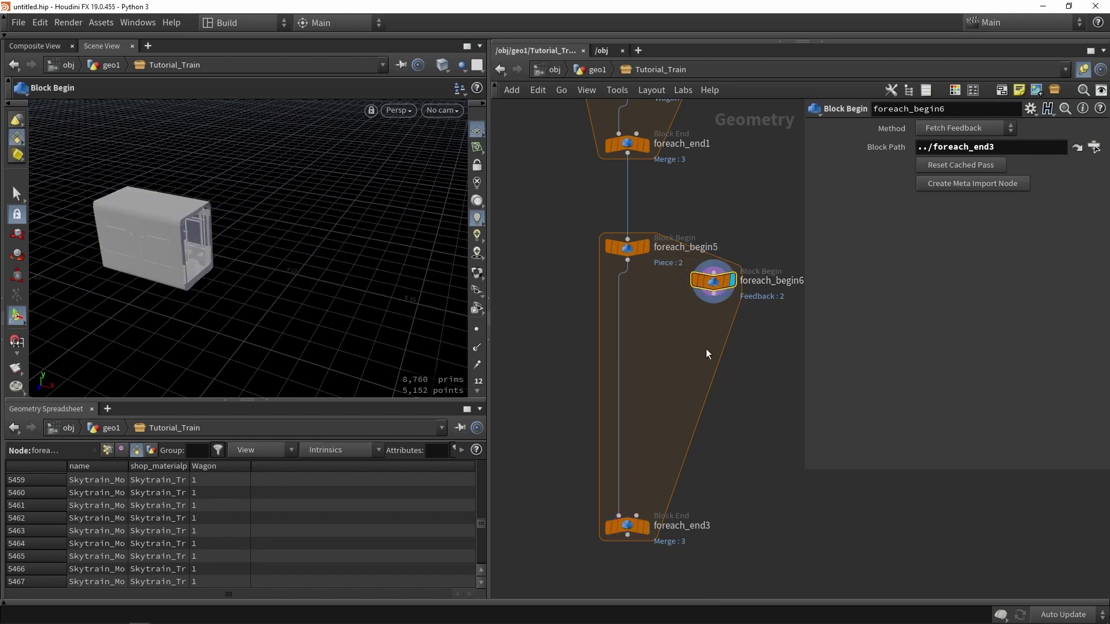
Step: Insert a Transform node between foreach_begin5 and foreach_end3, try shifting the wagon along X, and undo that shift
key(Tab)
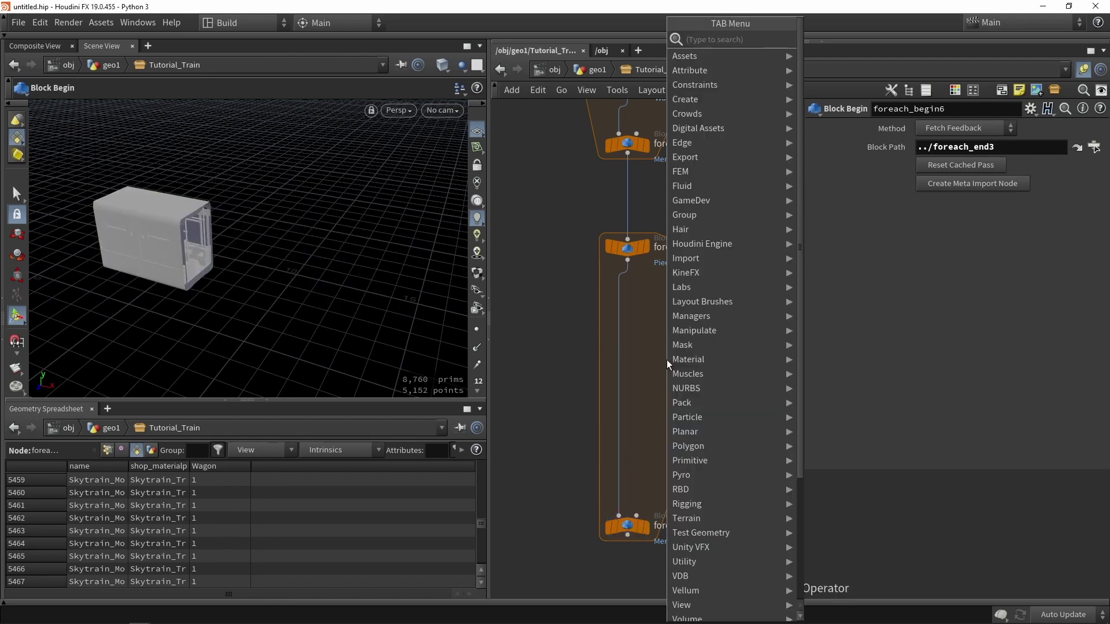
text(tran)
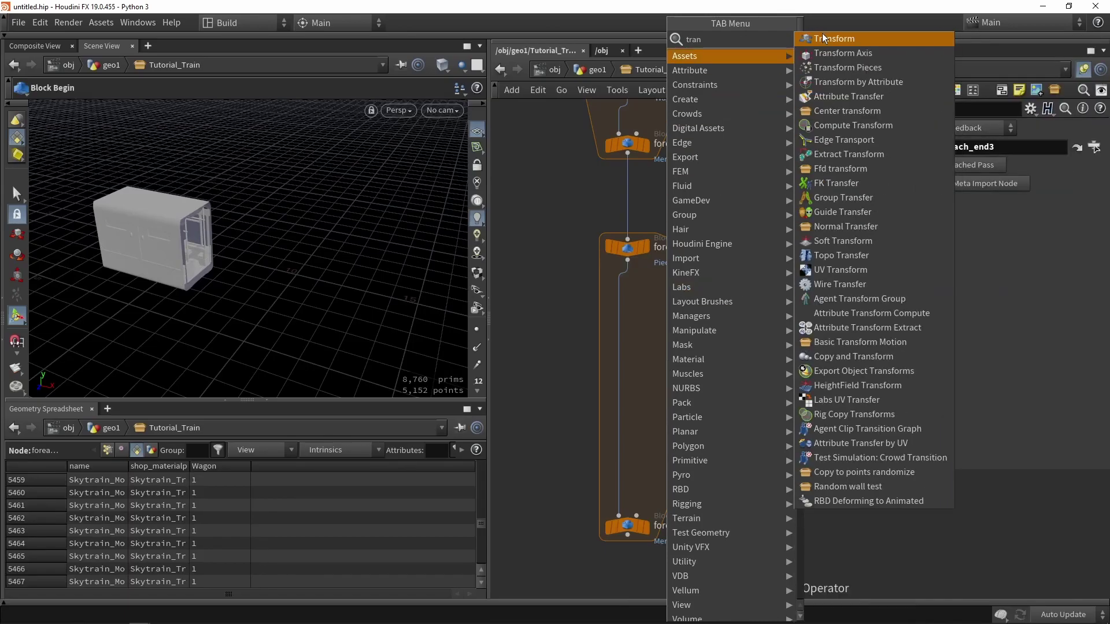
click(825, 38)
click(625, 353)
drag(619, 362, 619, 394)
drag(135, 242, 416, 283)
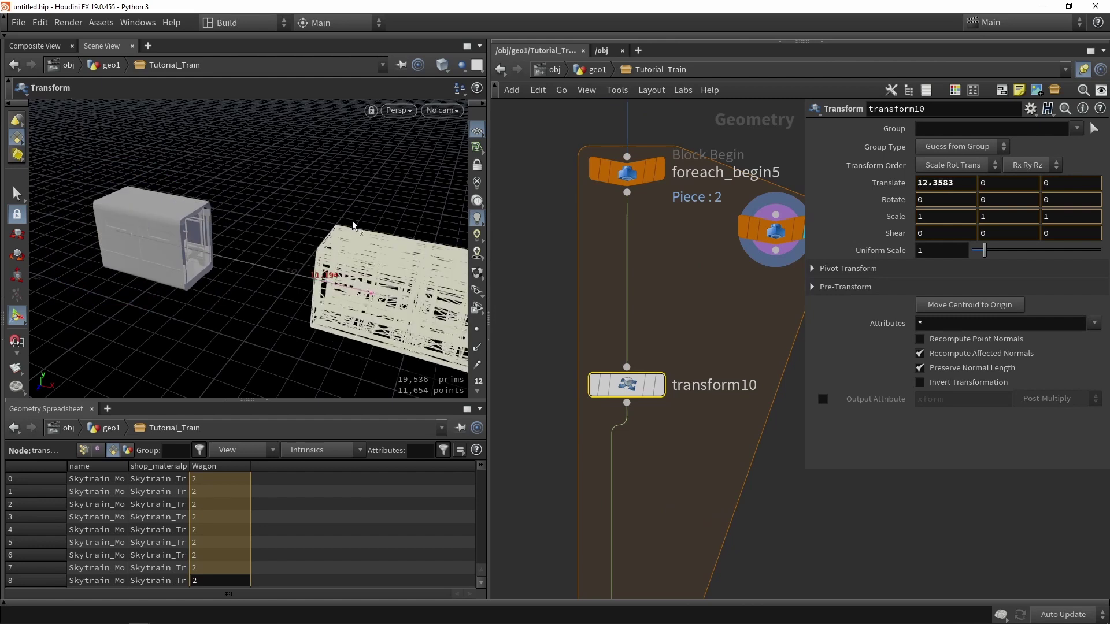
key(ctrl+z)
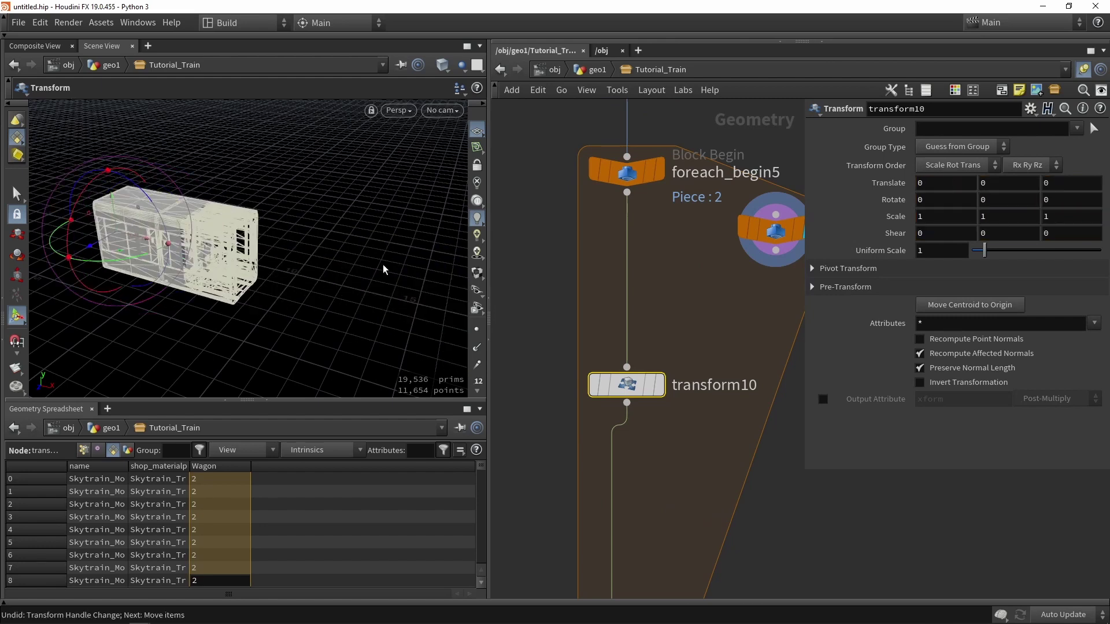
Step: Add a spare input to transform10 and point it to foreach_begin6
click(1030, 109)
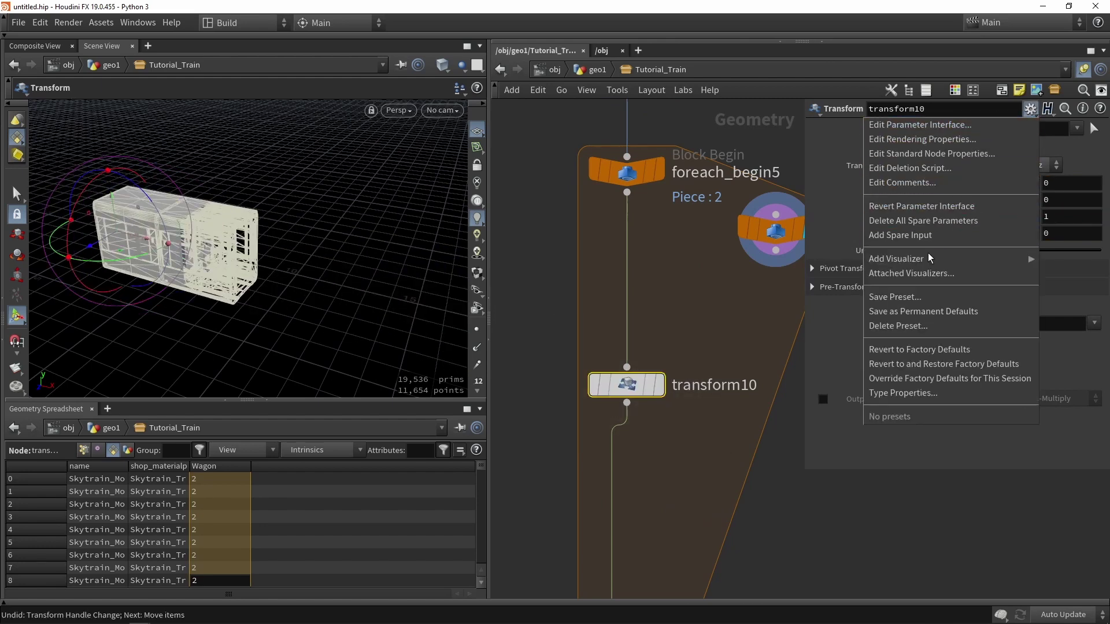
click(930, 235)
drag(808, 309, 963, 419)
Step: Set transform10's X translation to the expression bbox(-1,D_XMAX)
click(931, 185)
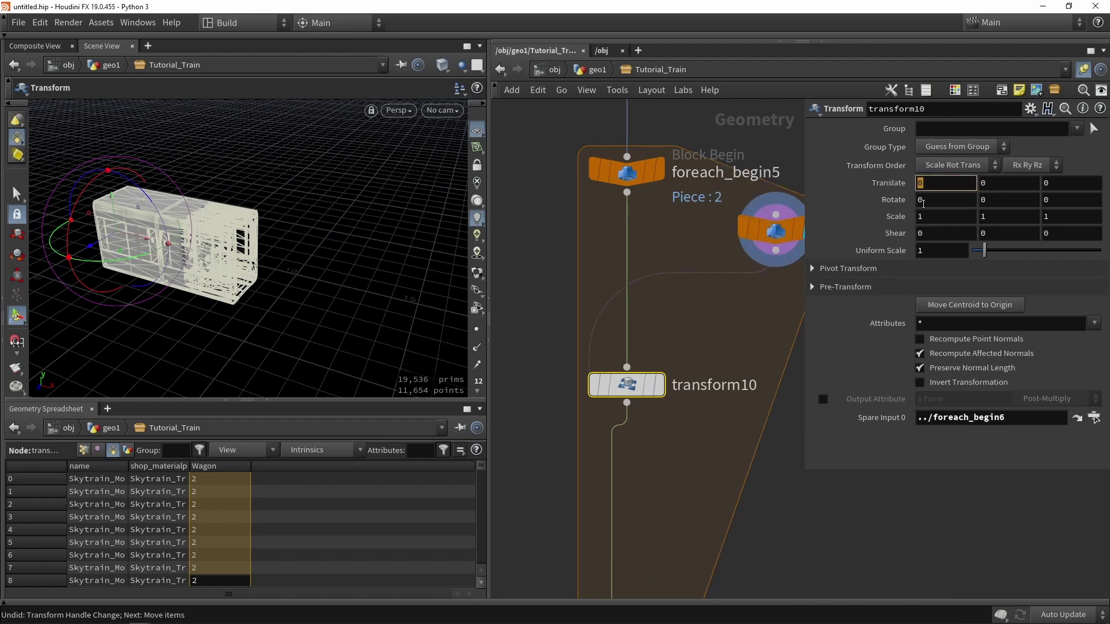
text(bbox(-1)
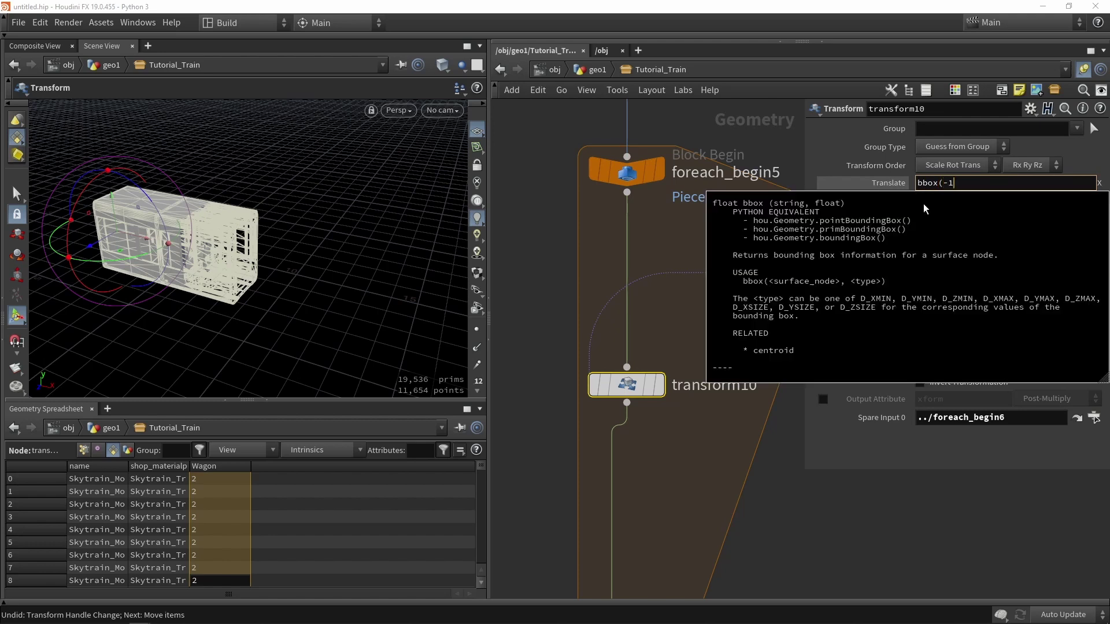
text(,D_XMAX)
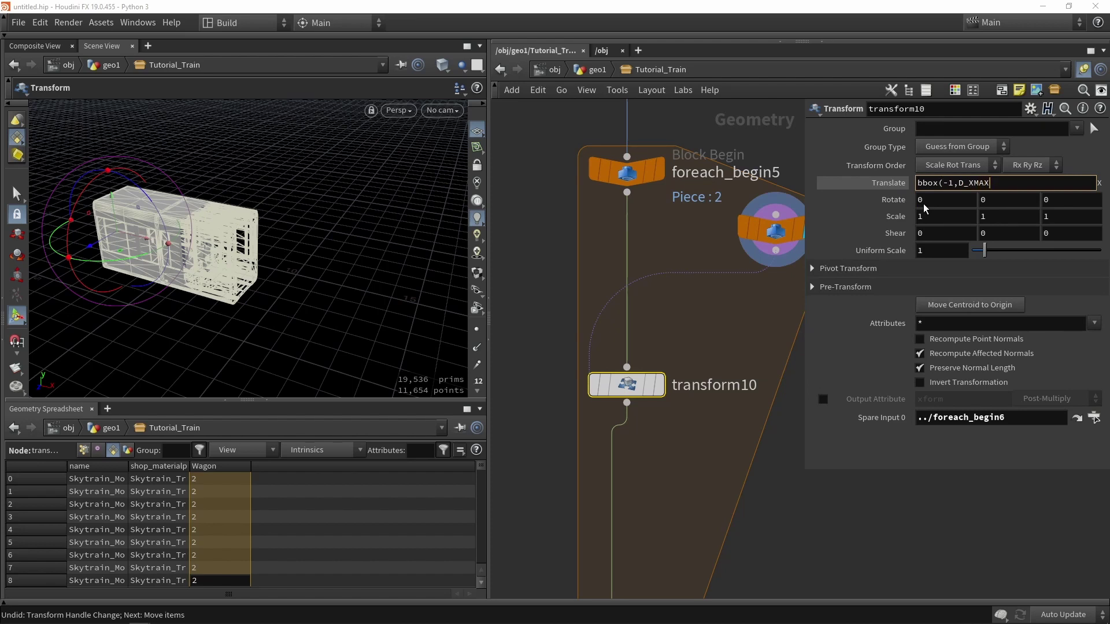
text())
key(Return)
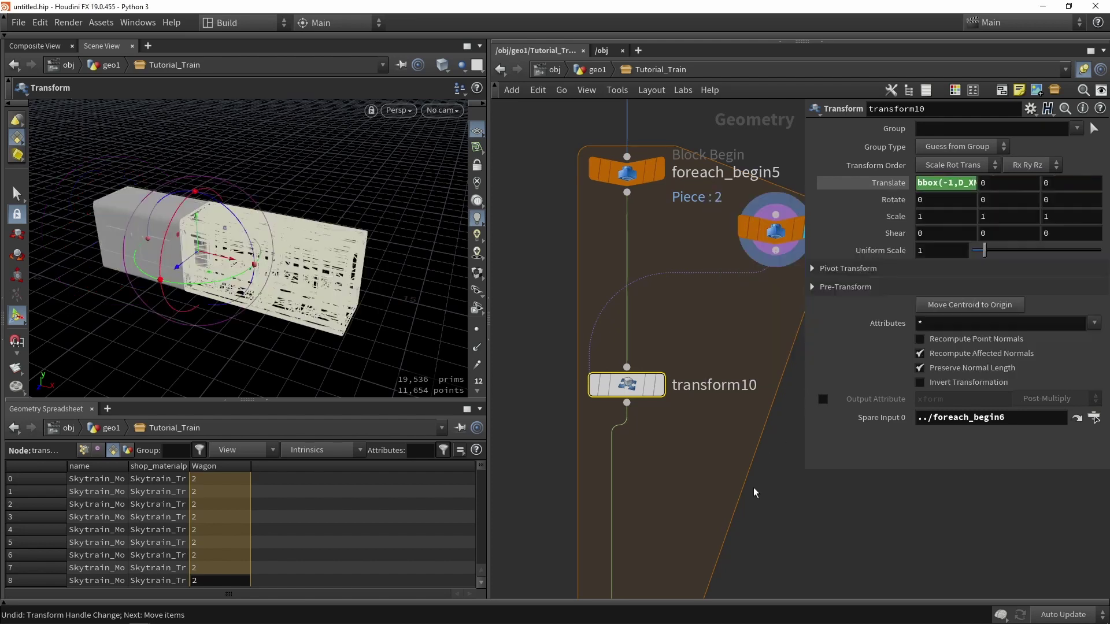
Step: Display foreach_end3 and inspect the assembled train in shaded view to check how the wagons line up
scroll(681, 364, down, 2)
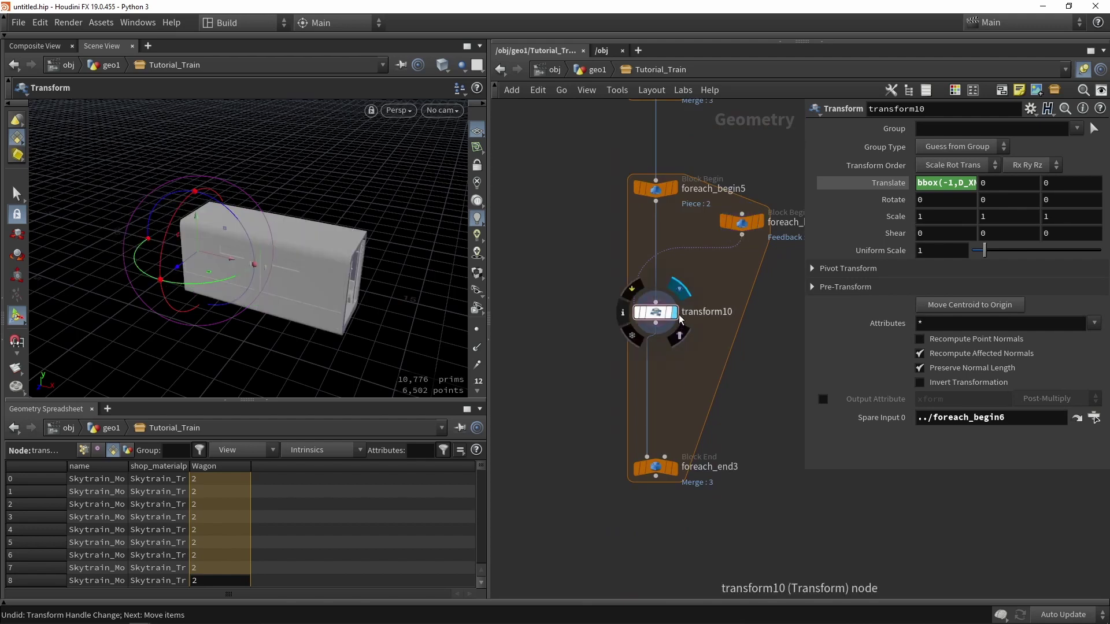
click(673, 471)
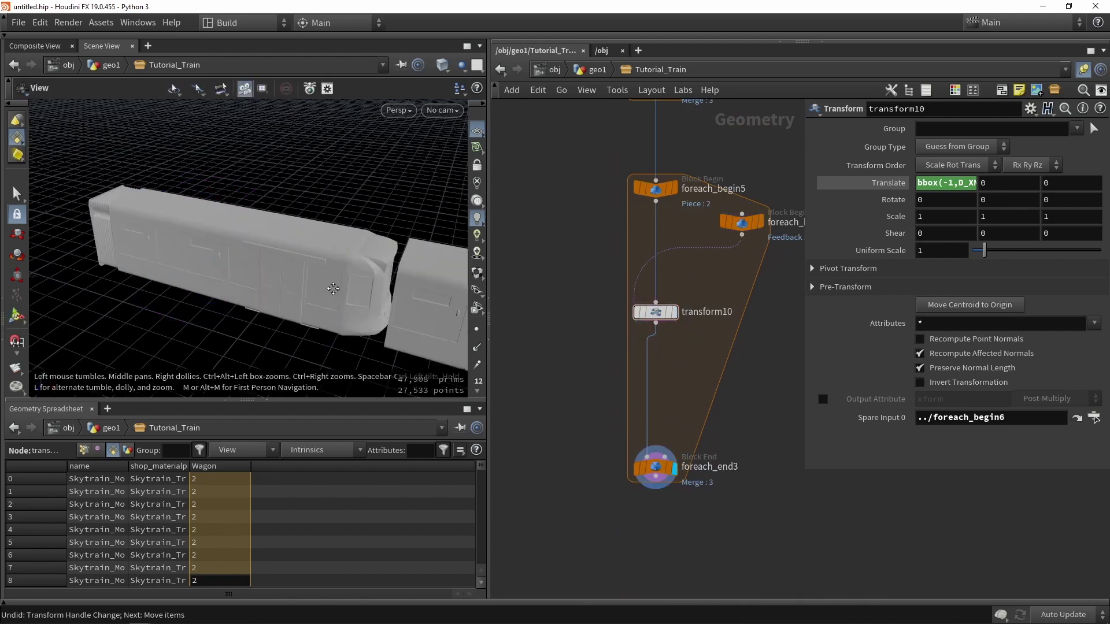
alt+right_drag(334, 290, 230, 231)
alt+drag(230, 231, 260, 251)
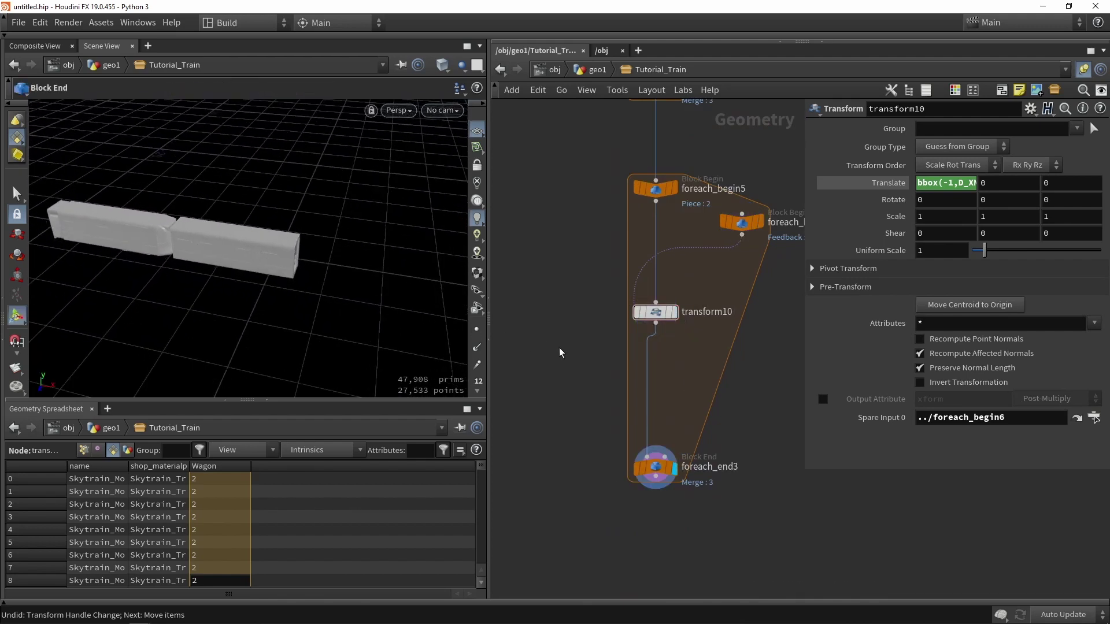
key(shift+w)
key(shift+w)
alt+drag(190, 244, 197, 232)
alt+middle_drag(196, 232, 212, 231)
drag(211, 232, 301, 223)
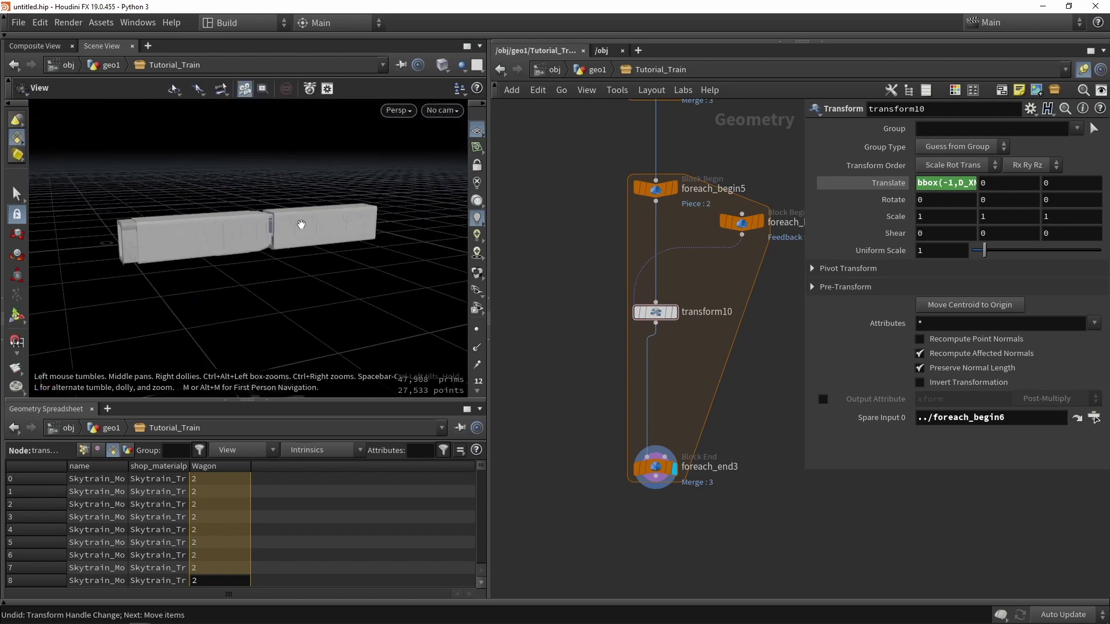
key(Return)
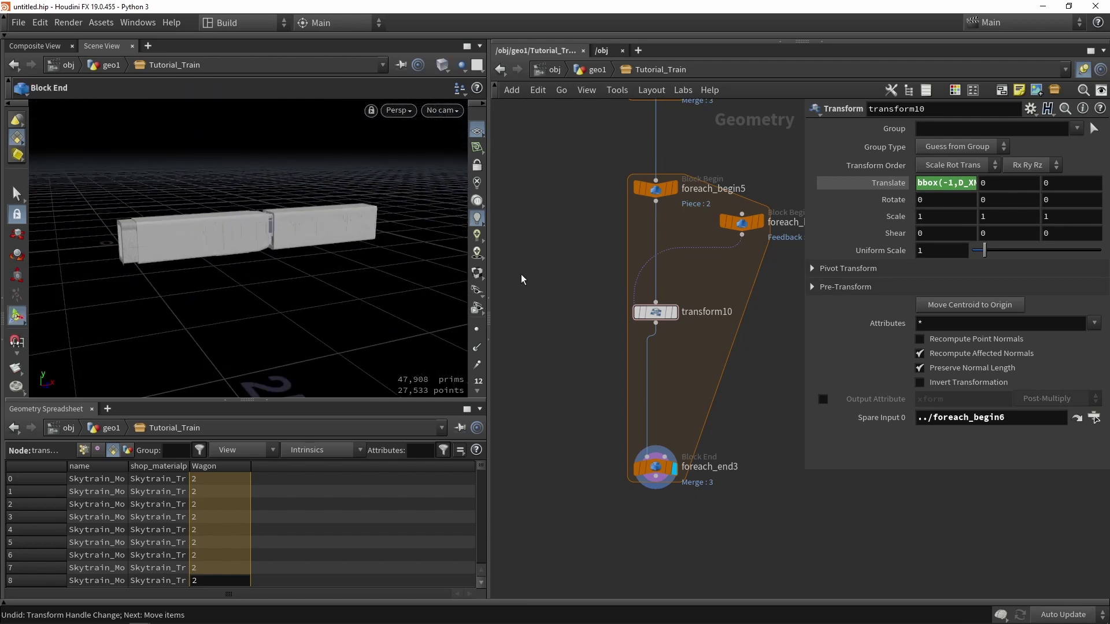
Step: Add a Color node below foreach_end3, wire it to the loop's output and display it
middle_drag(600, 428, 590, 362)
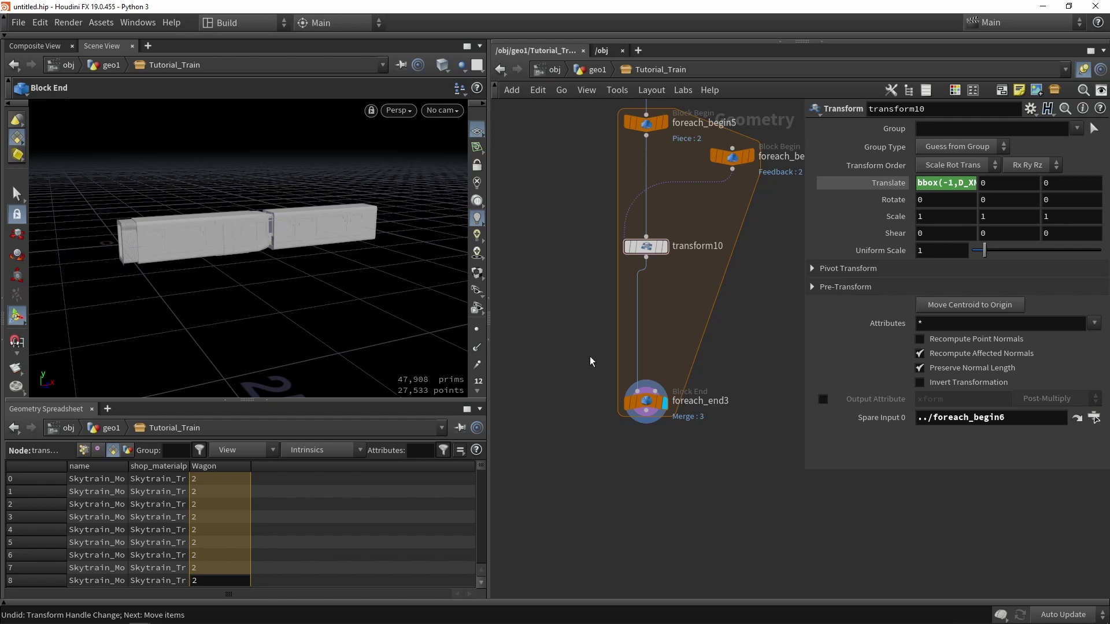
key(Tab)
text(color)
key(Return)
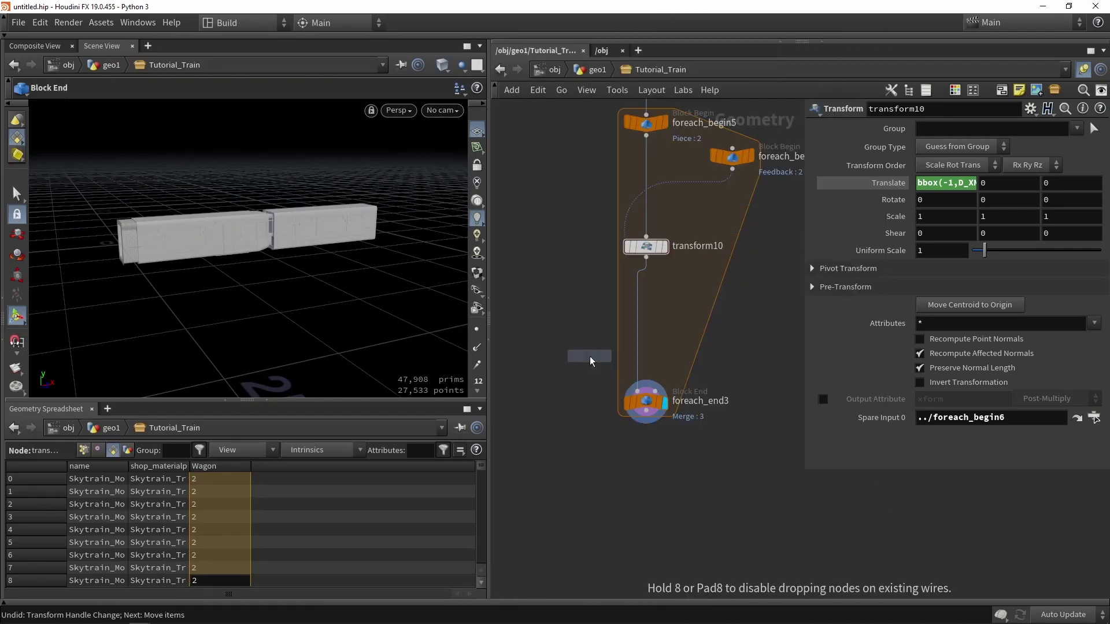
click(590, 356)
scroll(603, 345, up, 3)
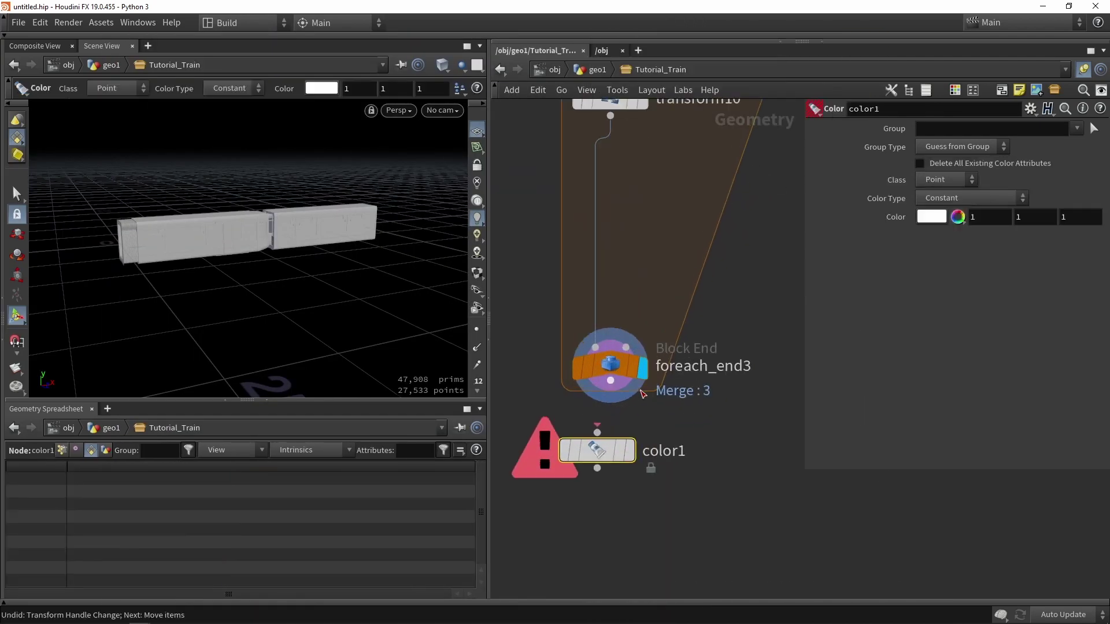
scroll(643, 393, down, 3)
click(620, 391)
scroll(629, 395, up, 2)
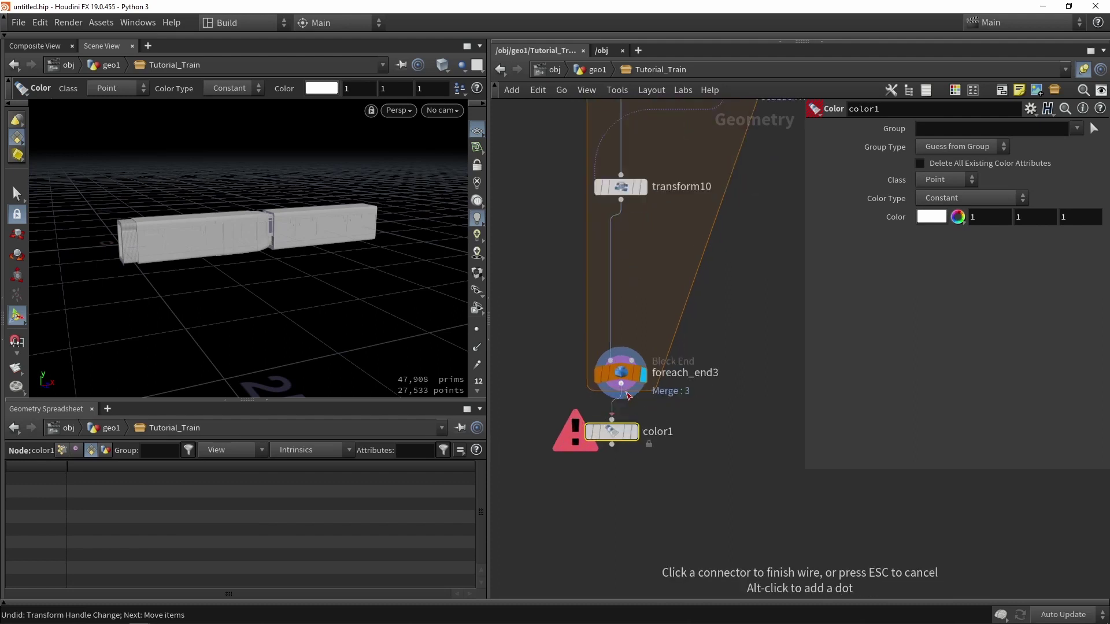
click(611, 420)
scroll(614, 422, up, 2)
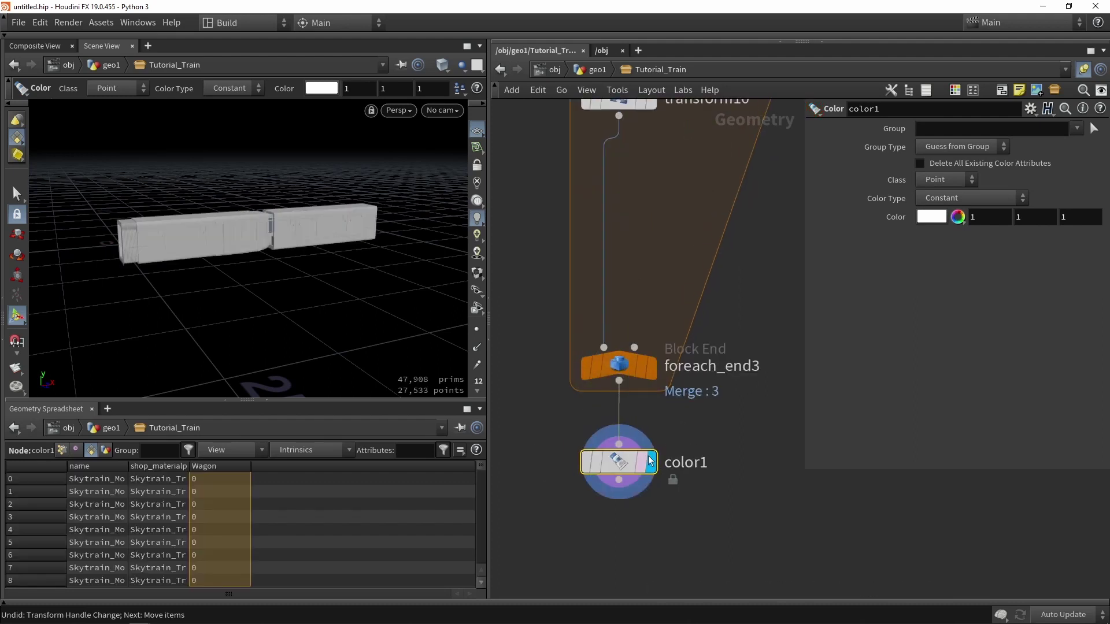
Step: Set color1's Color Type to Random from Attribute, its Class to Primitive and its Attribute to Wagon
click(930, 200)
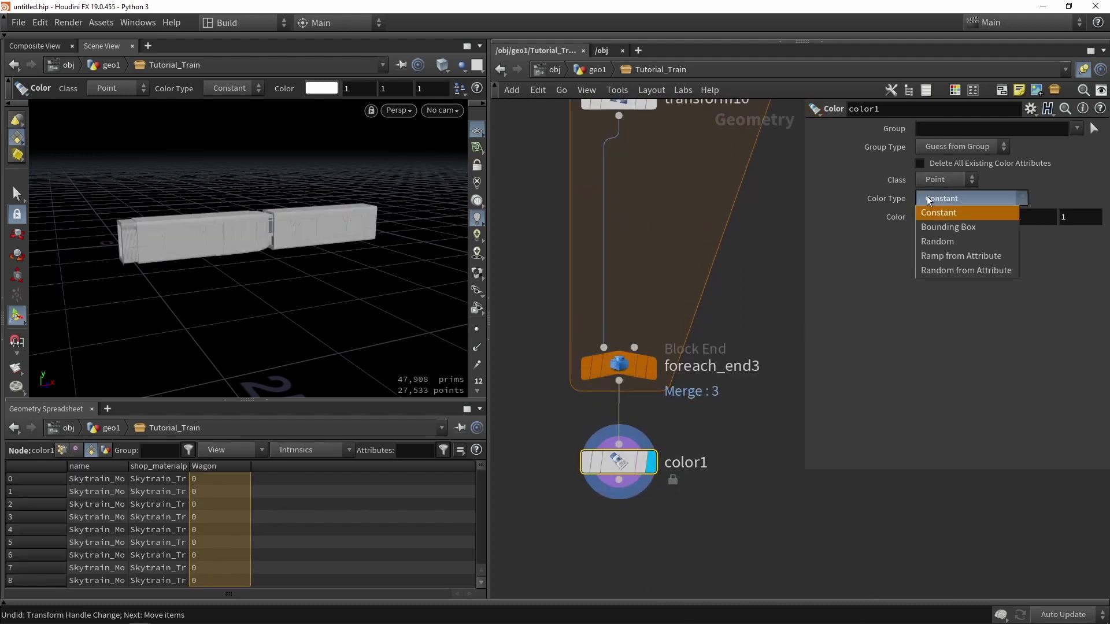
click(861, 278)
click(969, 198)
click(965, 271)
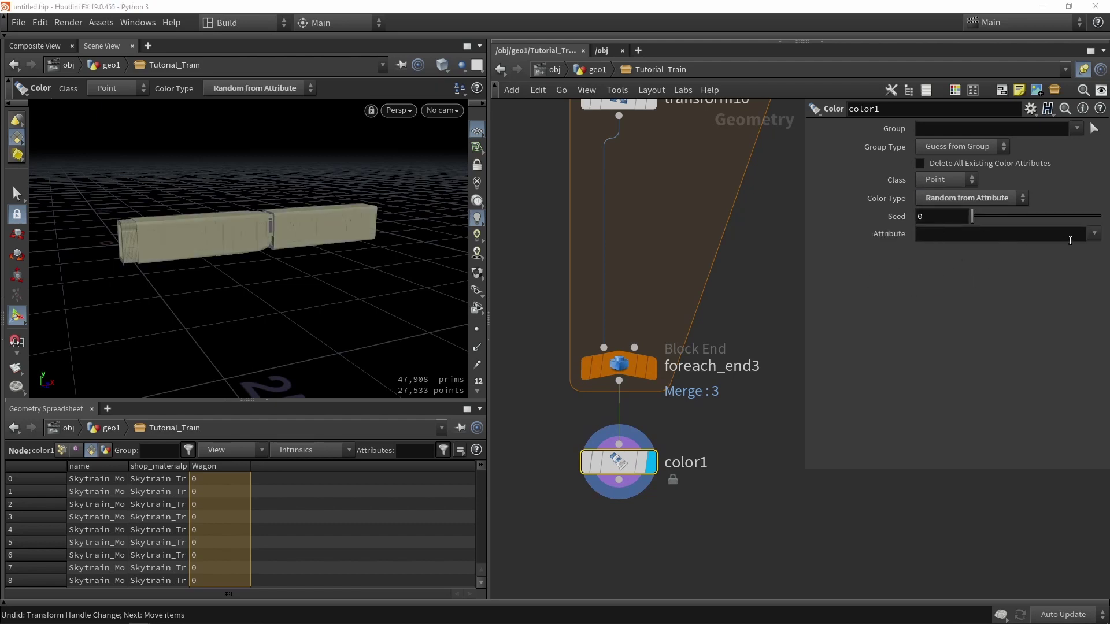
click(1094, 234)
click(935, 179)
click(935, 211)
click(1094, 234)
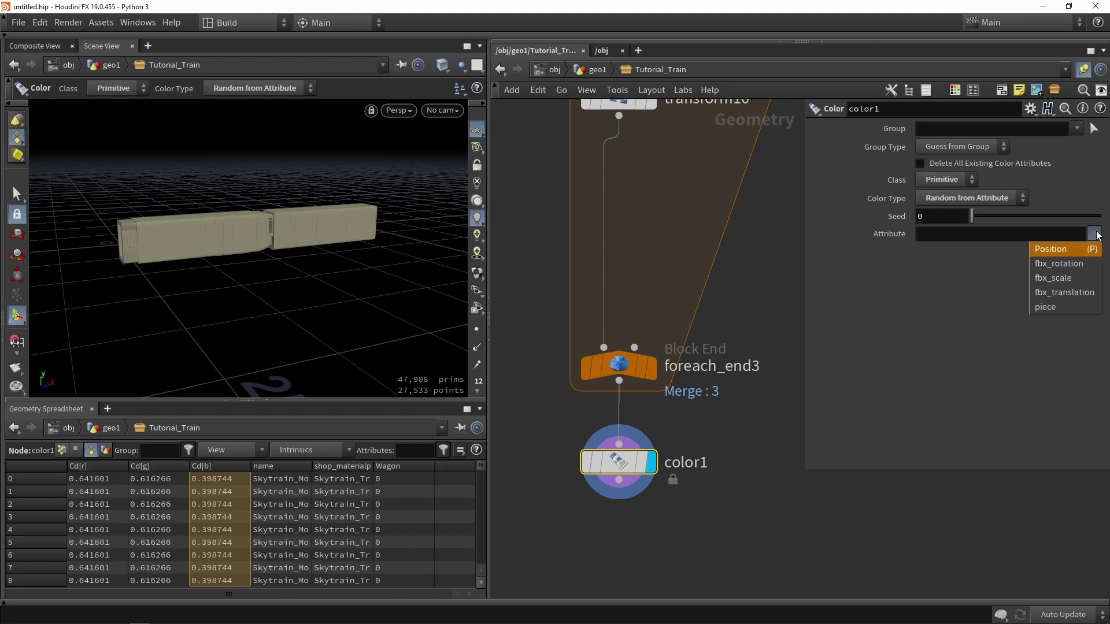
click(926, 230)
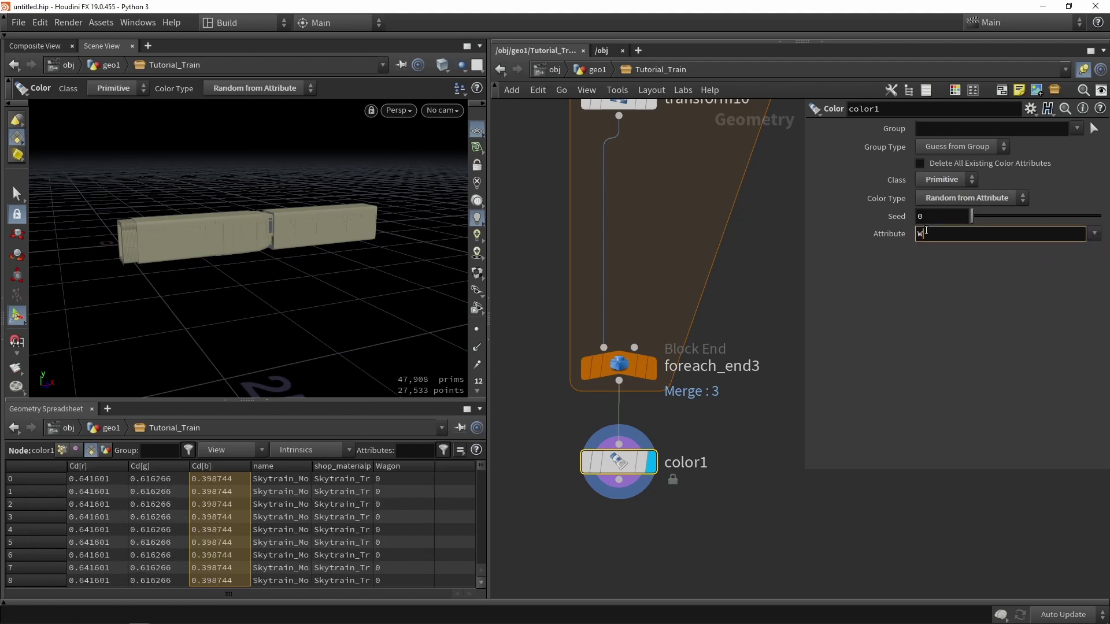
text(Wagon)
key(Return)
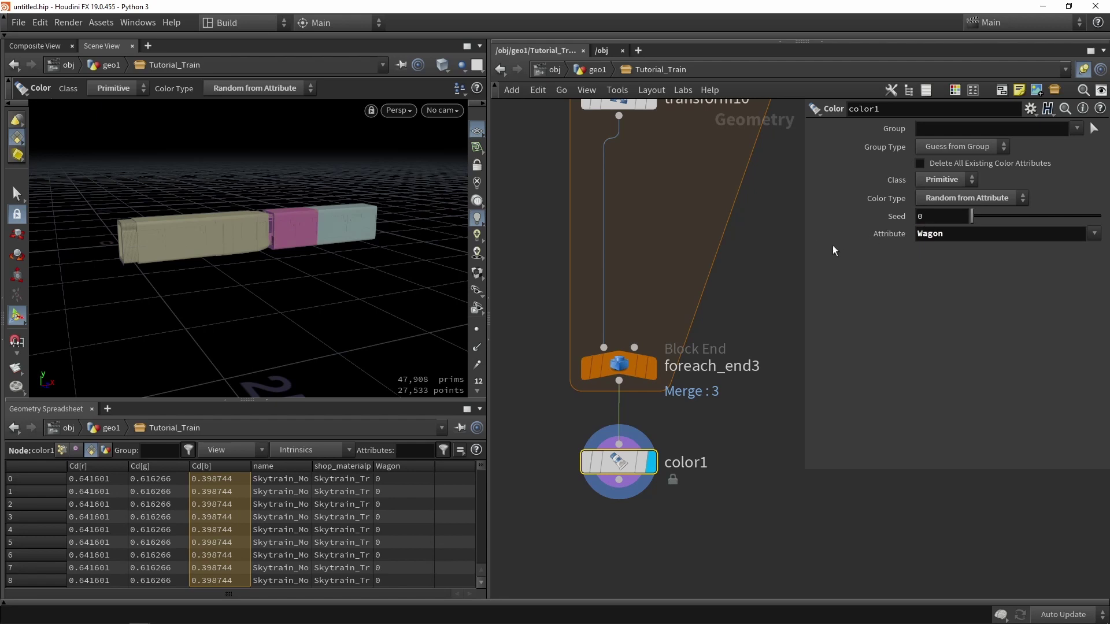
Step: Return to the geo1 level and set the first wagon pattern of Tutorial_Train to ABCD
scroll(739, 262, down, 3)
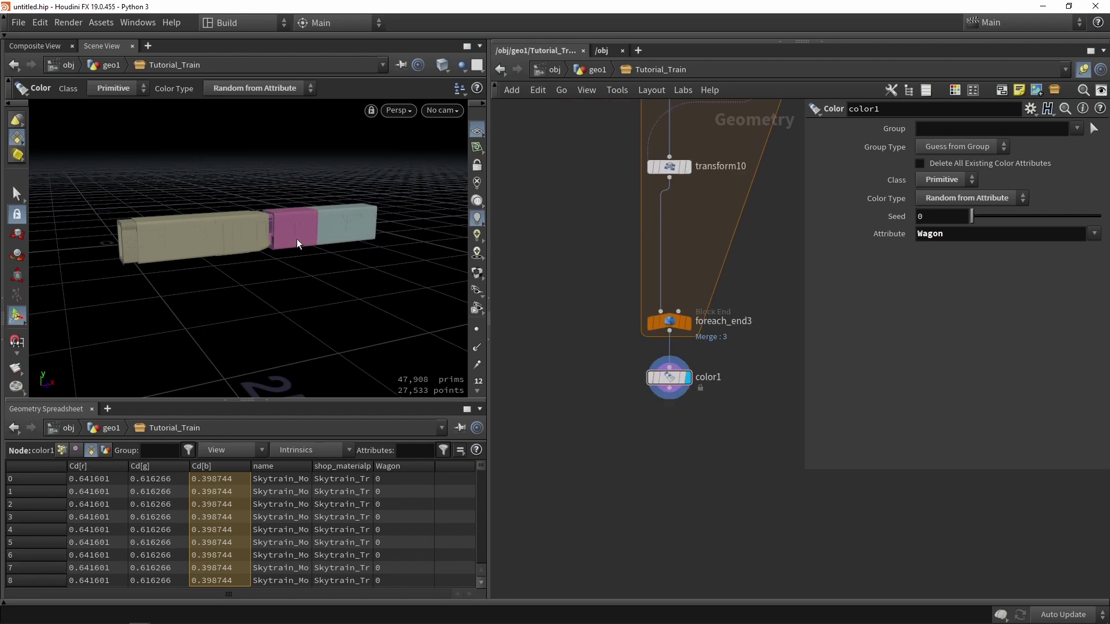
drag(297, 238, 204, 203)
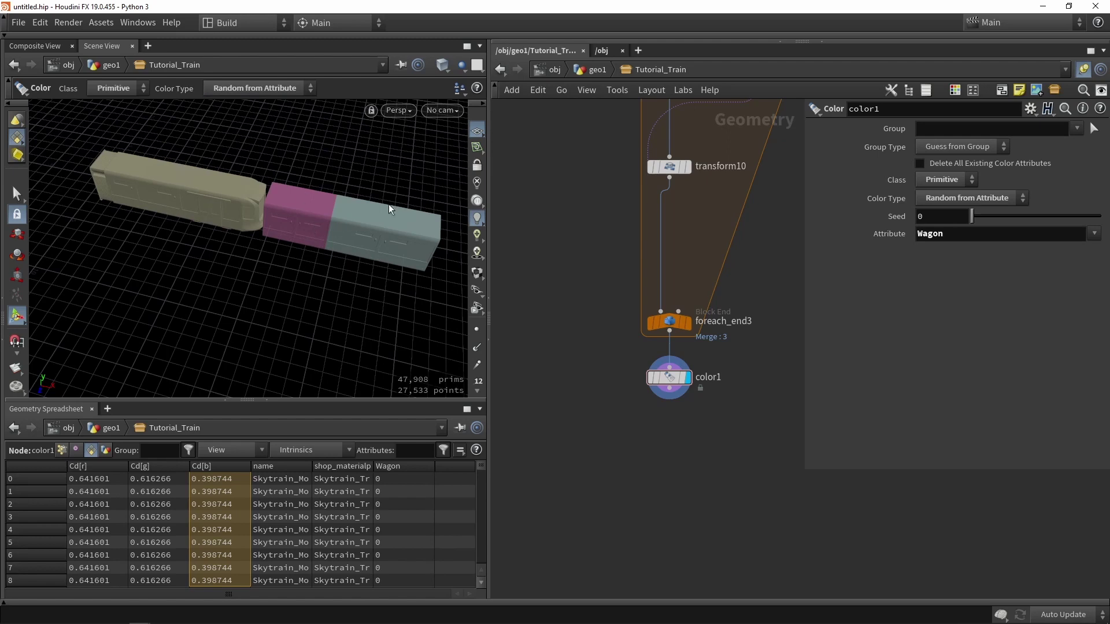
click(594, 72)
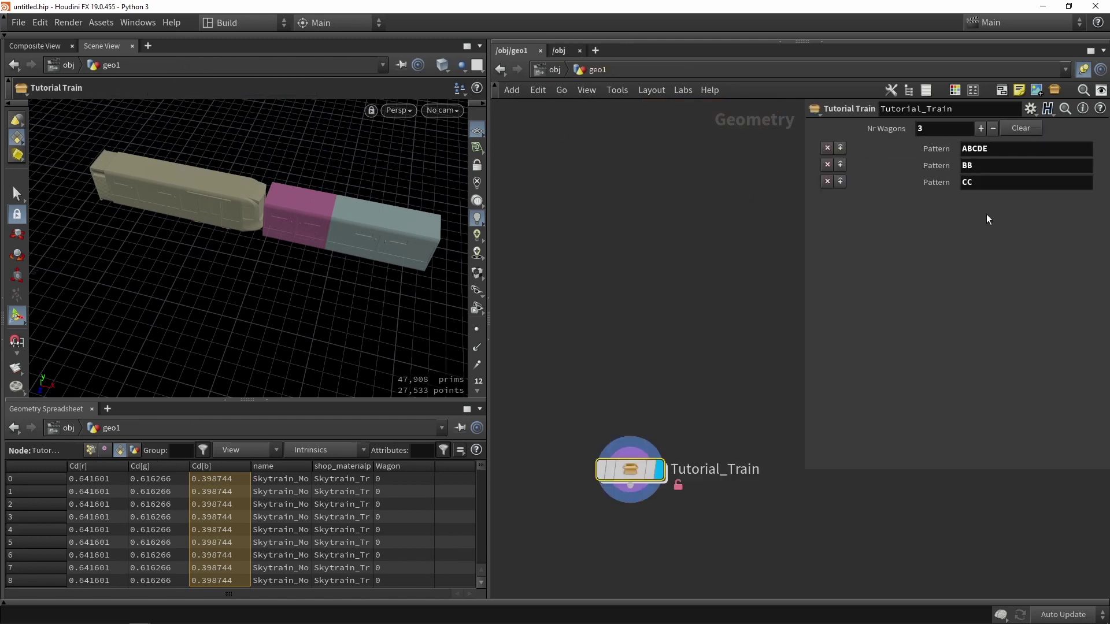
click(1016, 153)
key(Return)
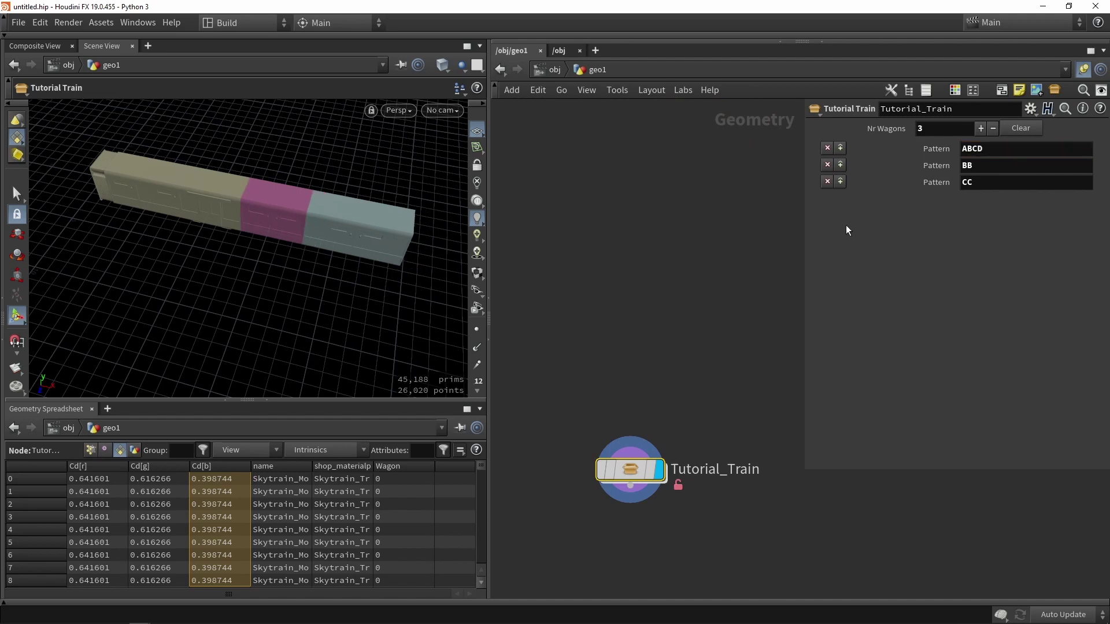
Step: Set the first wagon pattern to EABCD and inspect the front of the train
click(963, 148)
text(E)
key(Return)
key(Escape)
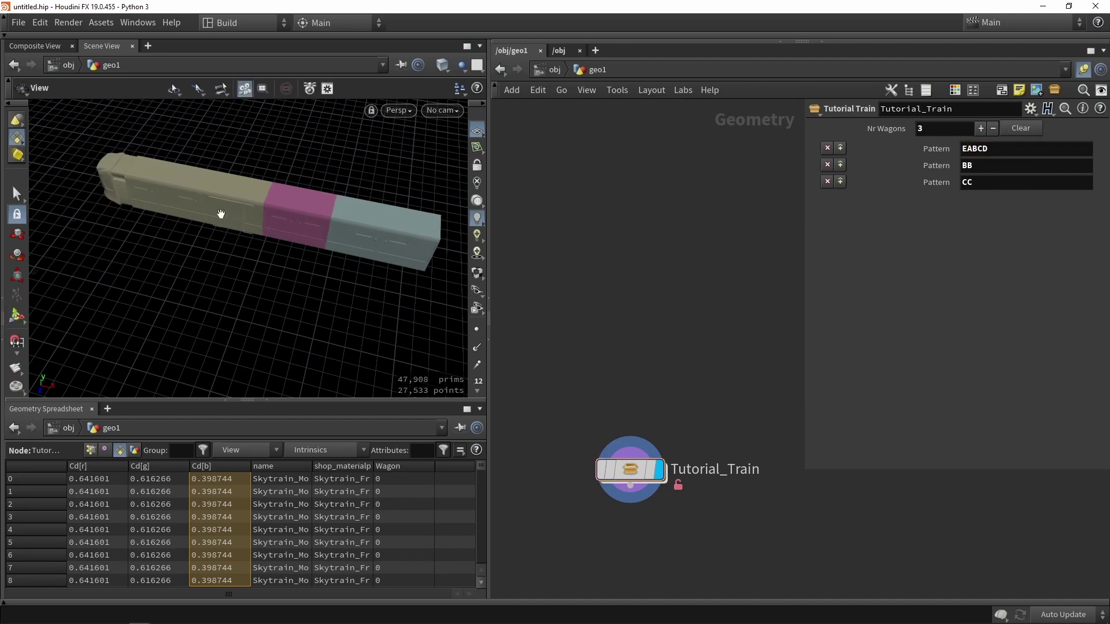
drag(220, 215, 260, 202)
alt+right_drag(260, 203, 47, 218)
alt+middle_drag(47, 218, 75, 216)
alt+middle_drag(342, 210, 263, 223)
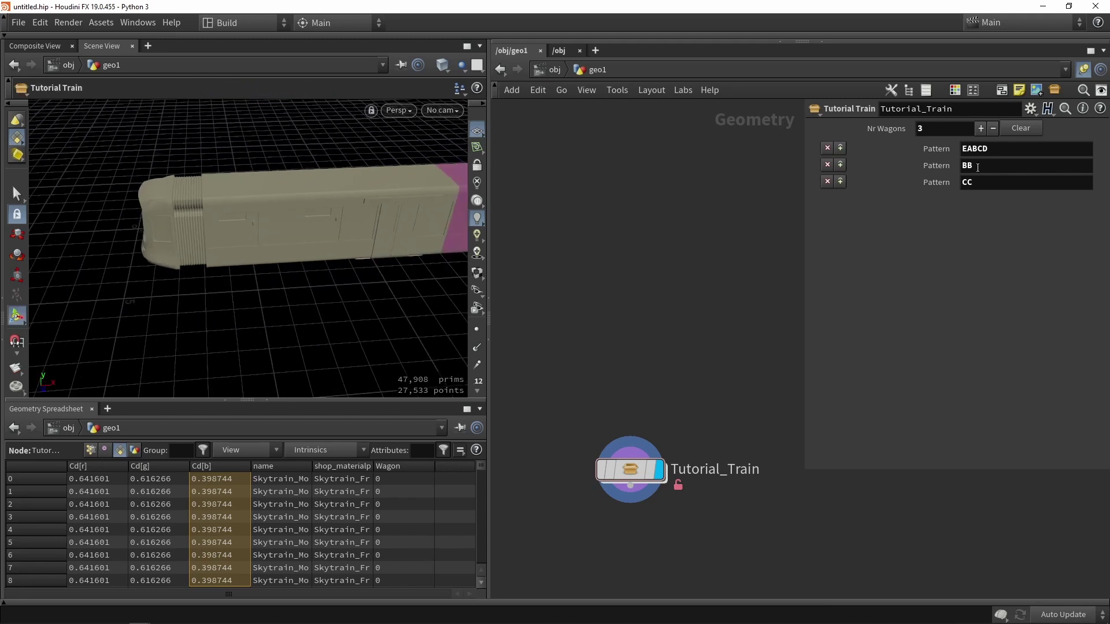
Step: Set the three wagon patterns to EBCDA, BBA and CCE, and look over the whole train
click(972, 148)
key(BackSpace)
text(A)
key(Tab)
text(A)
key(Tab)
text(E)
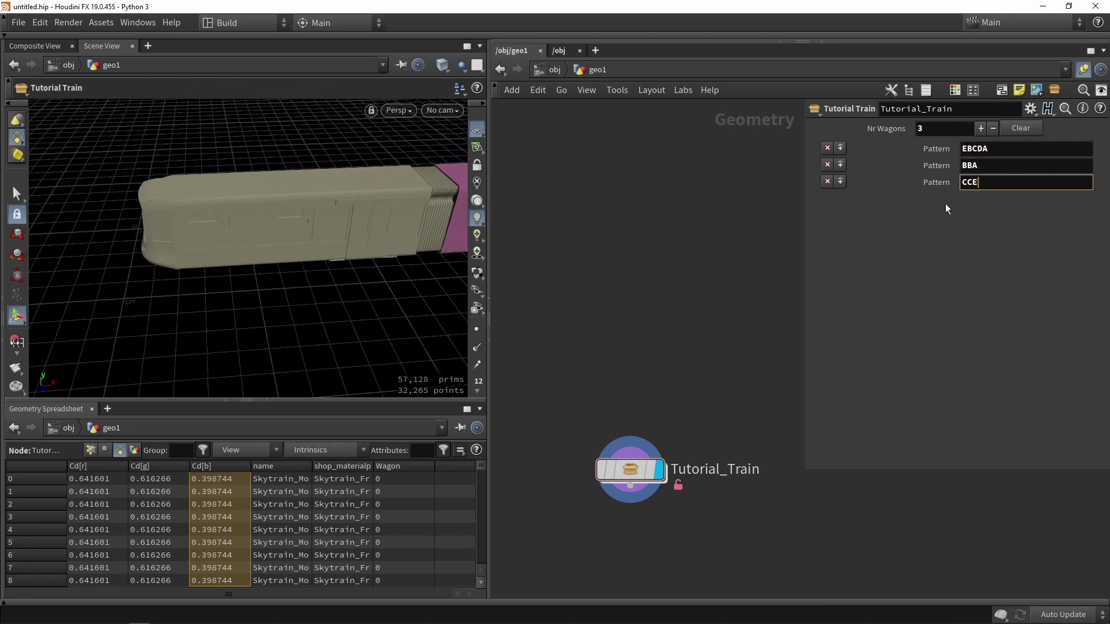
key(Return)
alt+middle_drag(306, 223, 113, 243)
alt+right_drag(114, 243, 282, 231)
alt+drag(282, 231, 215, 218)
alt+middle_drag(215, 218, 287, 216)
alt+drag(287, 215, 260, 203)
alt+right_drag(260, 204, 257, 198)
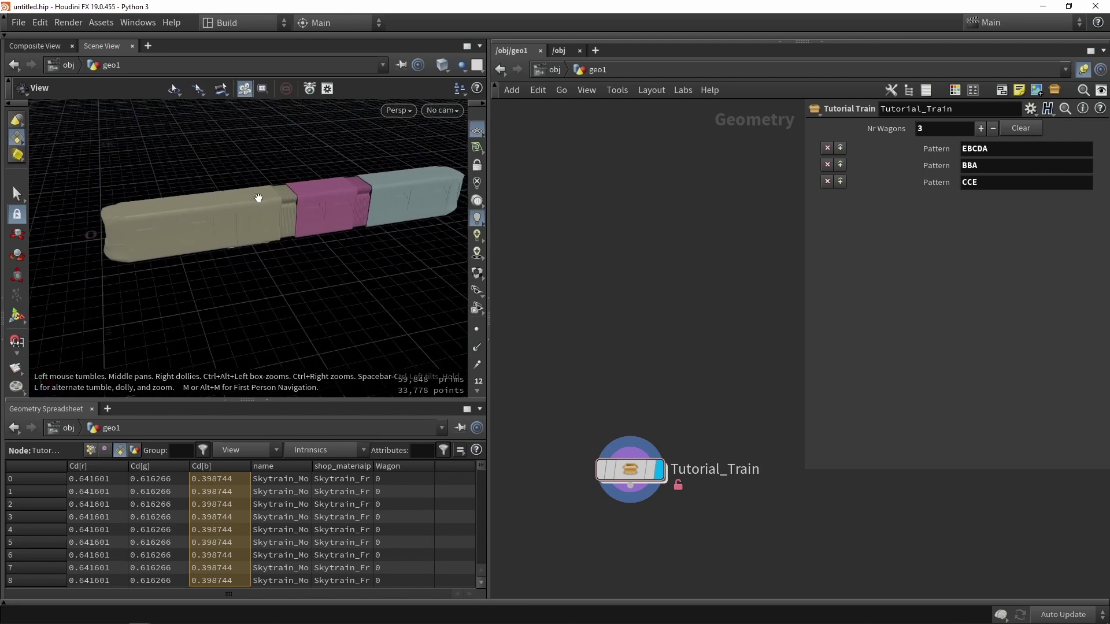
Step: Set the second wagon pattern to BBCCCA and the third to CBBBDCE, and view the lengthened train
drag(803, 471, 630, 291)
click(793, 167)
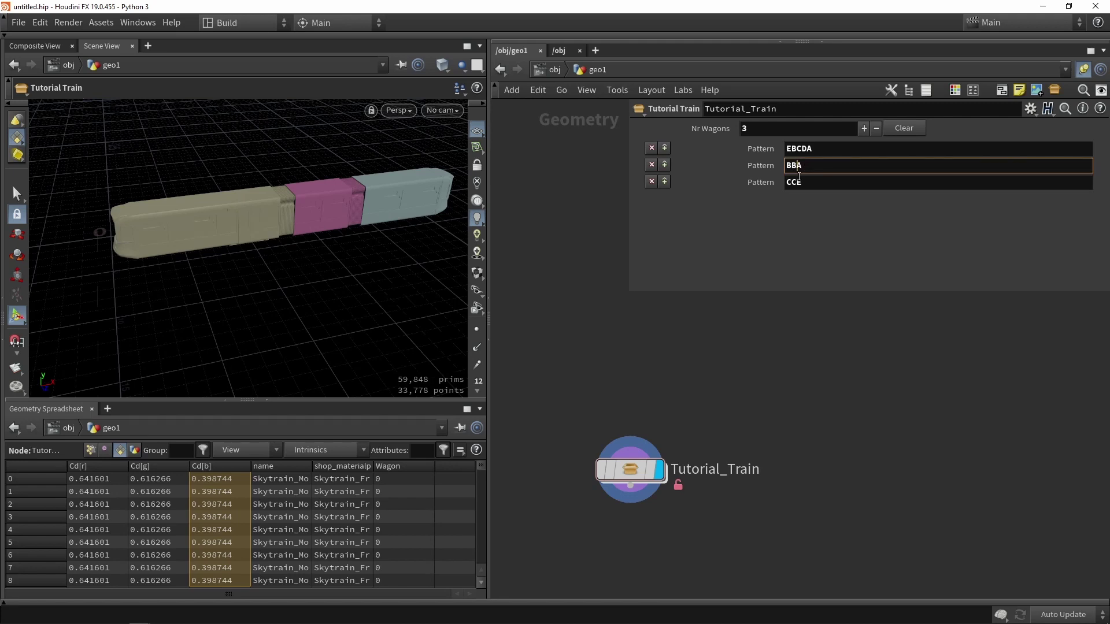
text(CCC)
click(791, 183)
text(B)
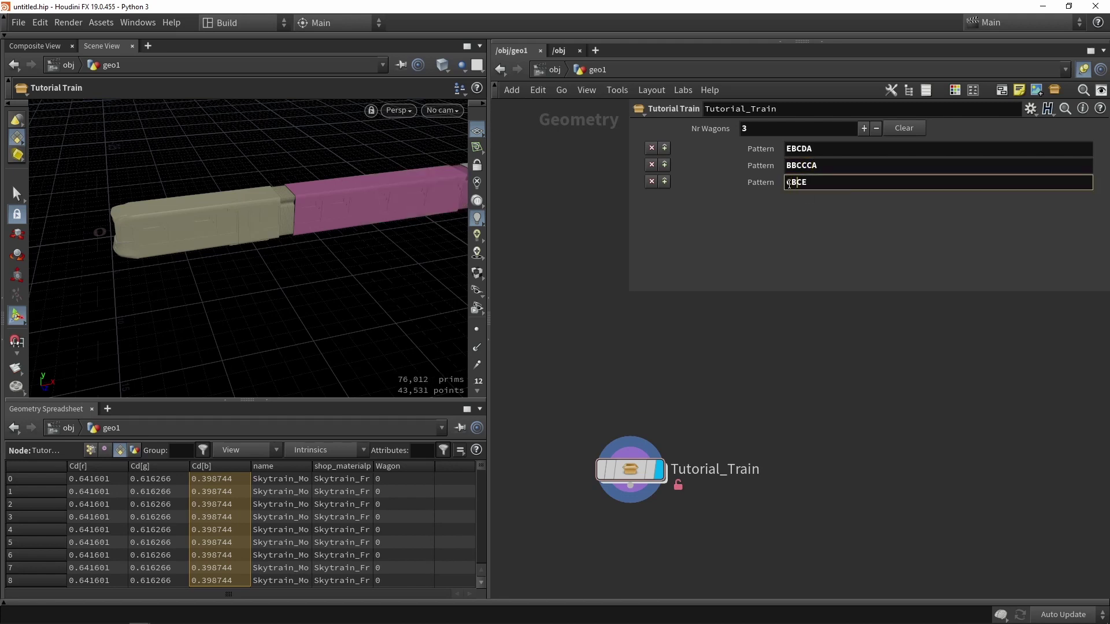
text(BBD)
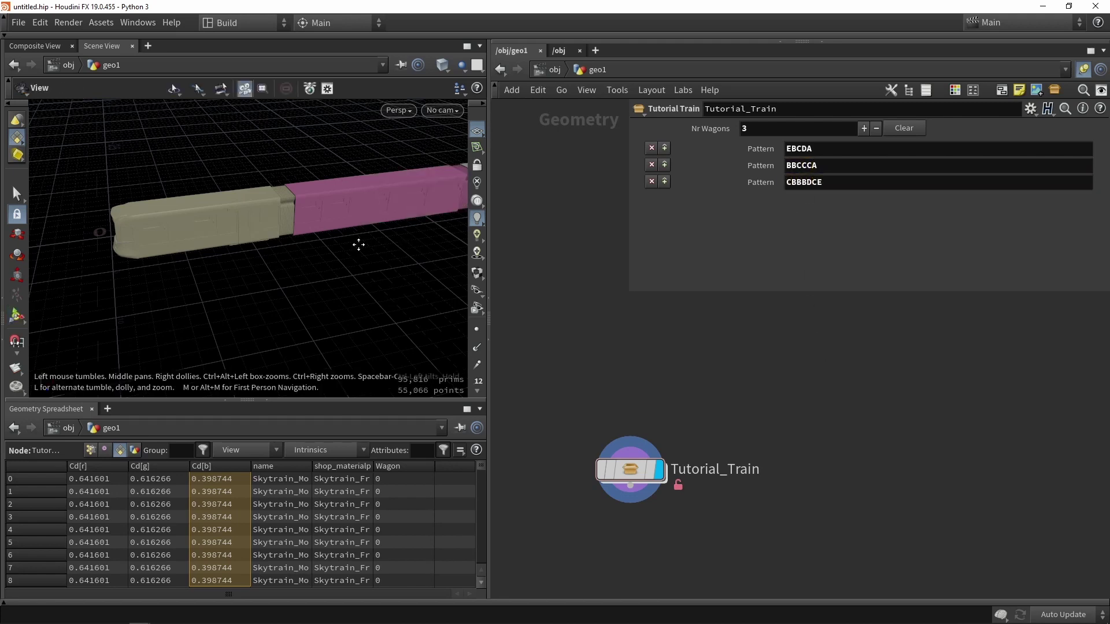
alt+right_drag(358, 245, 318, 248)
alt+middle_drag(318, 248, 228, 261)
alt+right_drag(229, 261, 338, 237)
alt+drag(338, 237, 211, 207)
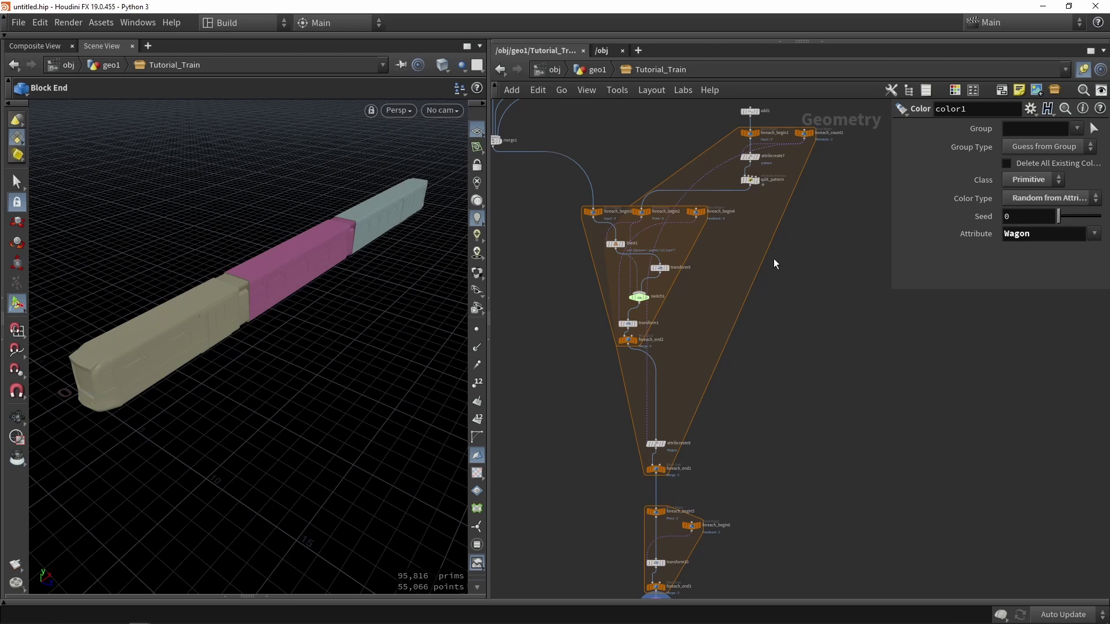
Step: Review the node network inside Tutorial_Train and display merge1, where the Skytrain modules are combined
scroll(779, 183, down, 2)
middle_drag(779, 182, 785, 332)
middle_drag(667, 291, 772, 334)
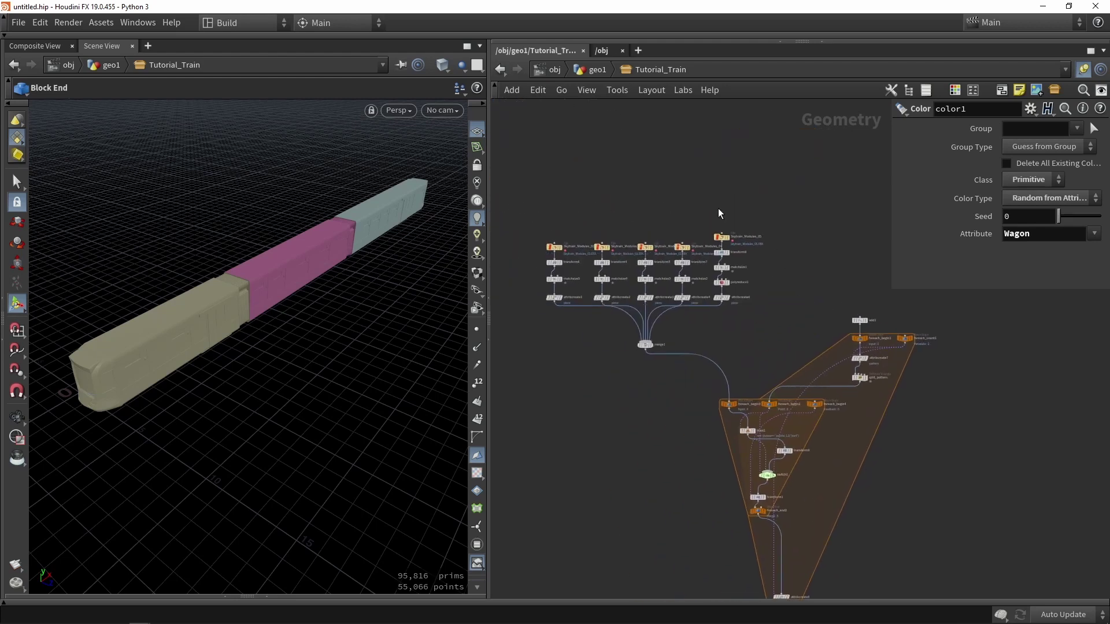
scroll(636, 348, up, 2)
click(664, 346)
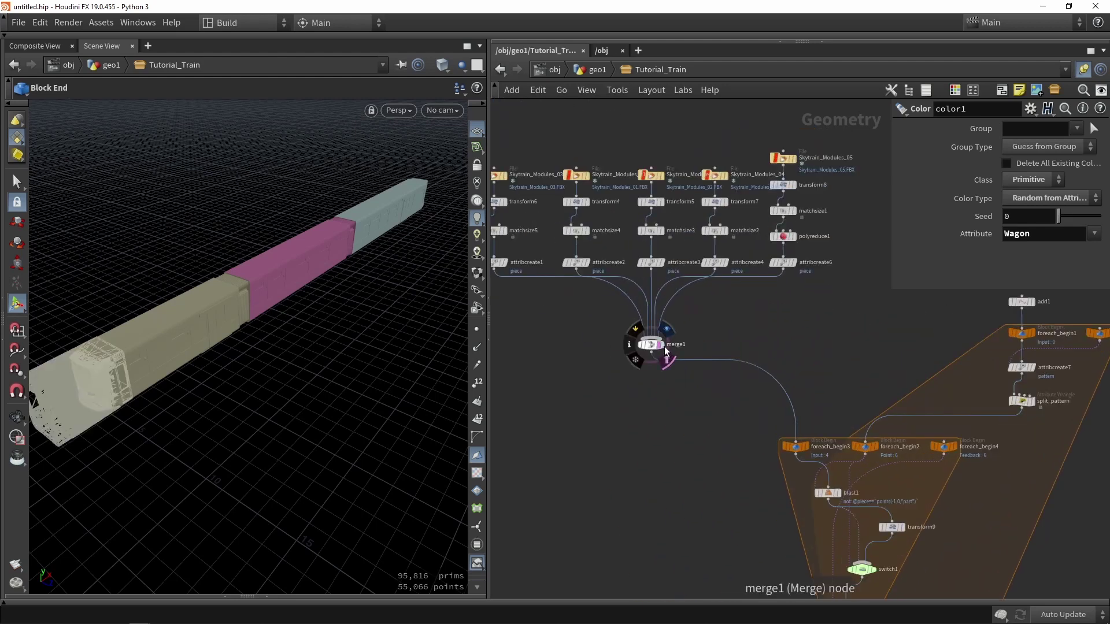
scroll(663, 348, up, 2)
scroll(664, 348, down, 4)
scroll(556, 292, up, 2)
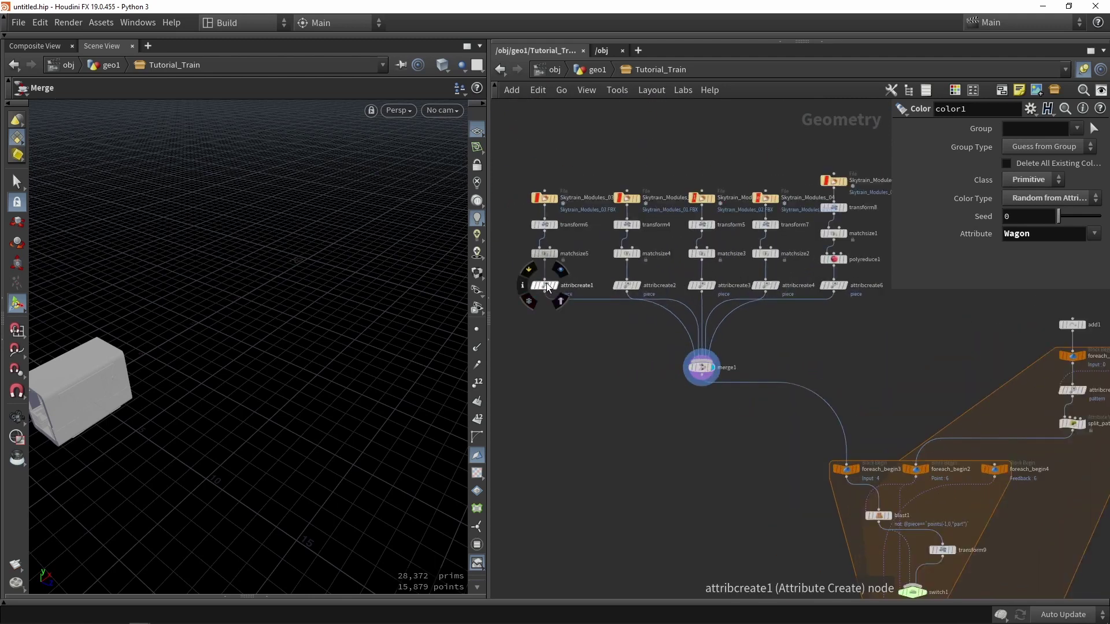
Step: Inspect the piece attribute settings of attribcreate1, enlarging the overlaid parameter area so all of them fit
click(544, 285)
drag(893, 288, 841, 357)
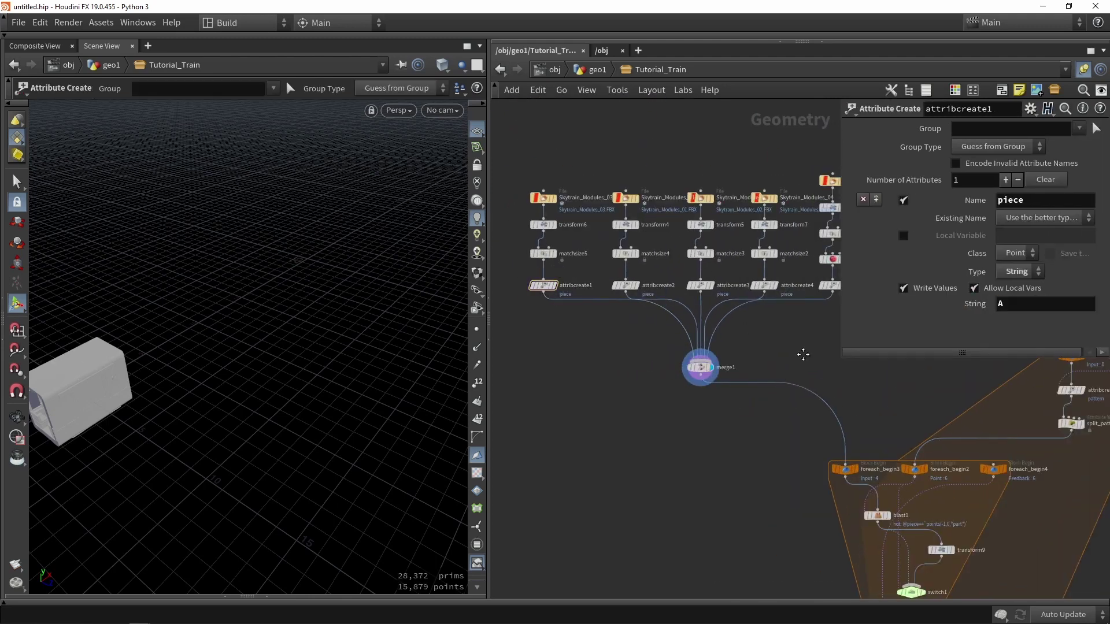
scroll(746, 342, down, 4)
scroll(835, 337, up, 4)
middle_drag(836, 337, 686, 234)
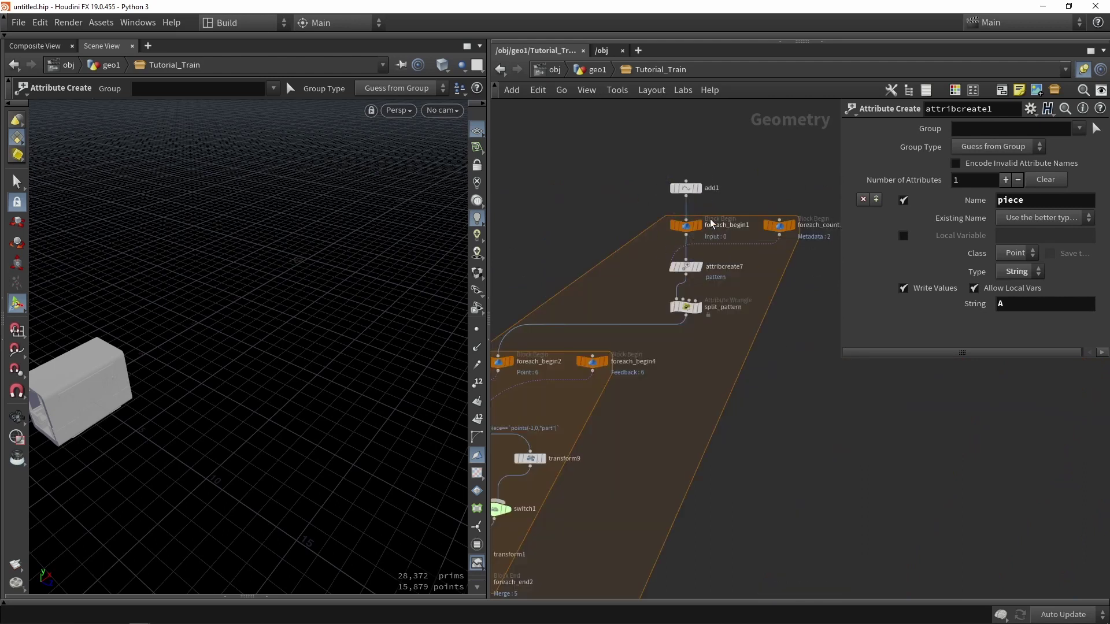
Step: Go back up to geo1 and review the three wagon patterns on the Tutorial_Train node
click(595, 69)
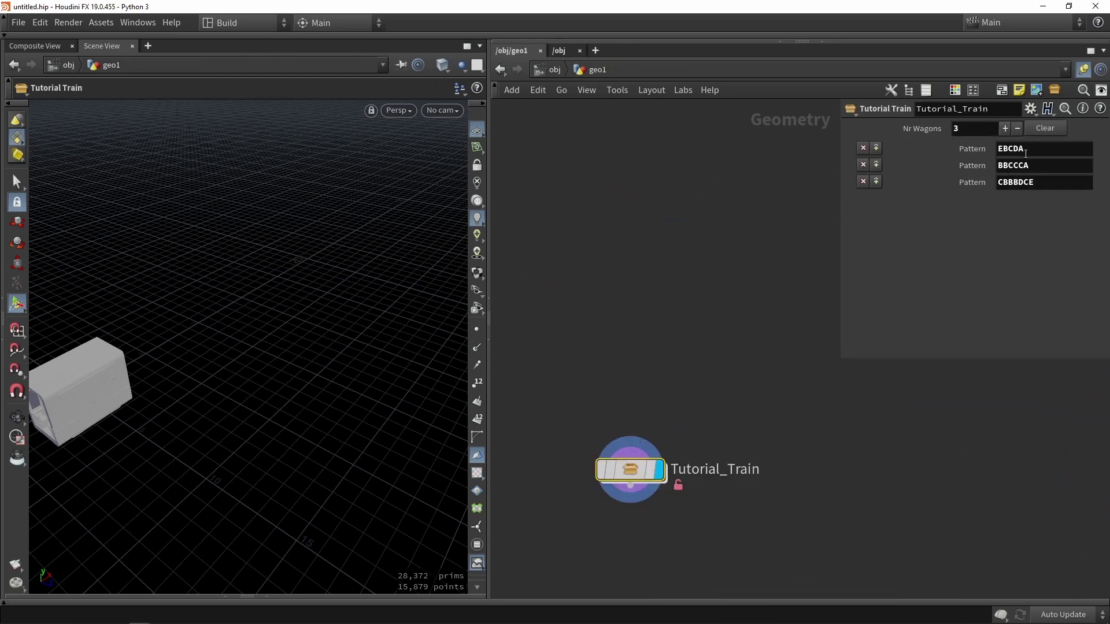
drag(1025, 153, 973, 171)
click(1050, 185)
double_click(1051, 183)
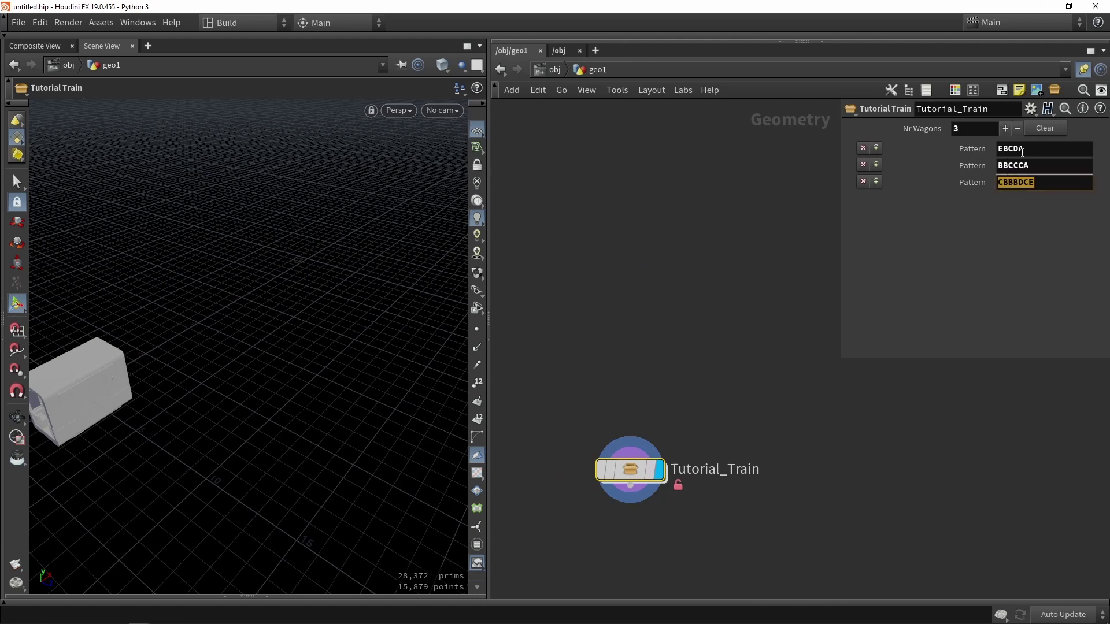
Step: Inside Tutorial_Train, display split_pattern and examine the part column for all its points in the Geometry Spreadsheet
double_click(624, 475)
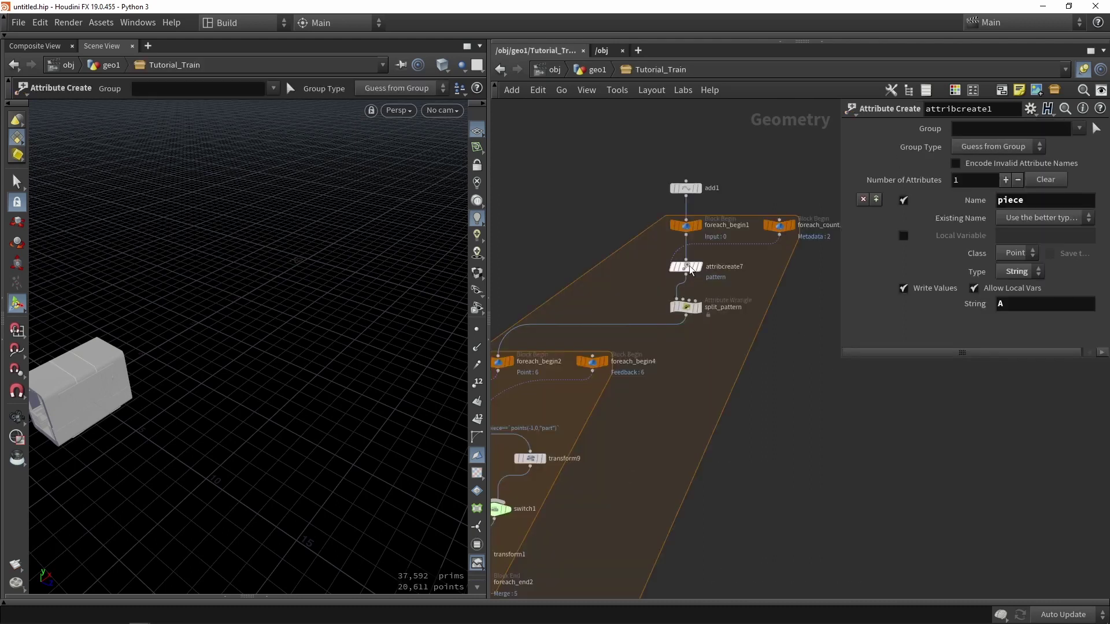
scroll(693, 264, up, 3)
click(685, 340)
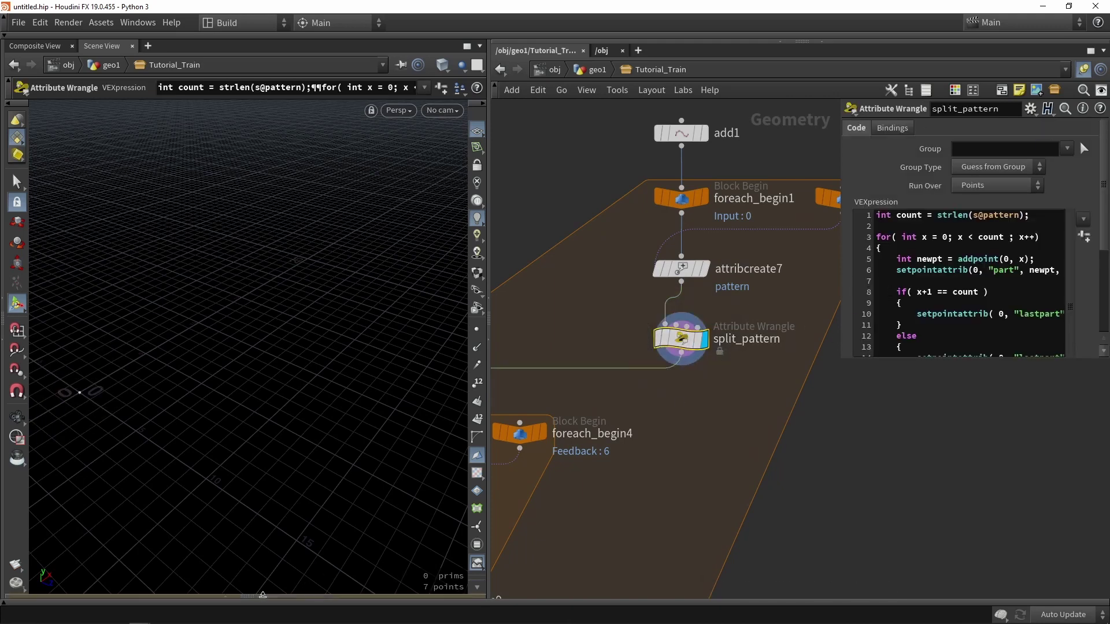
click(262, 595)
click(85, 451)
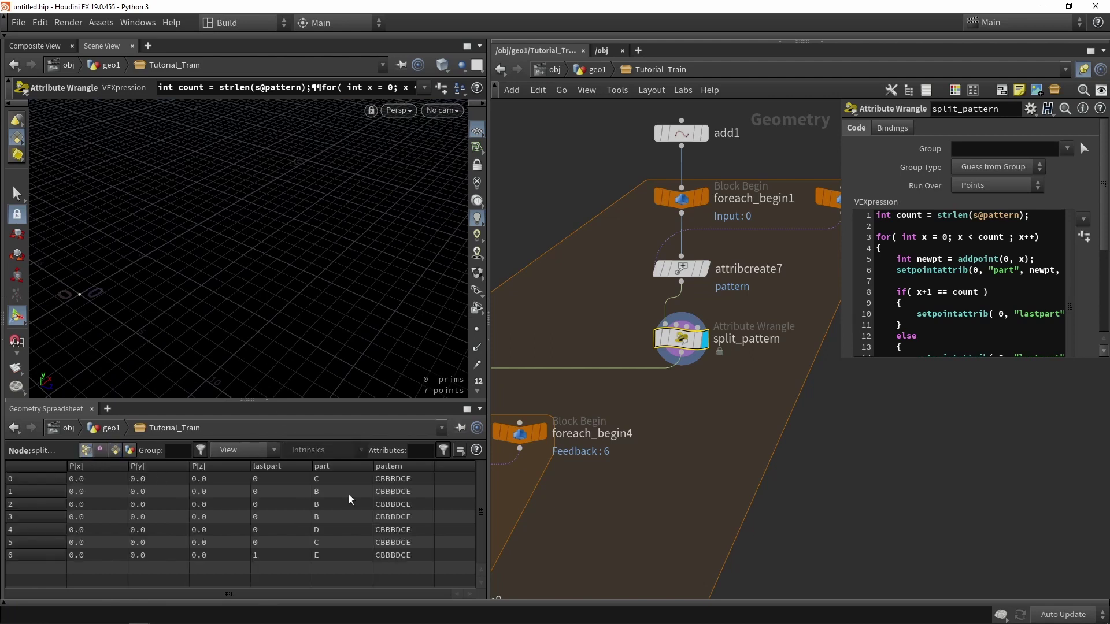
drag(338, 478, 331, 559)
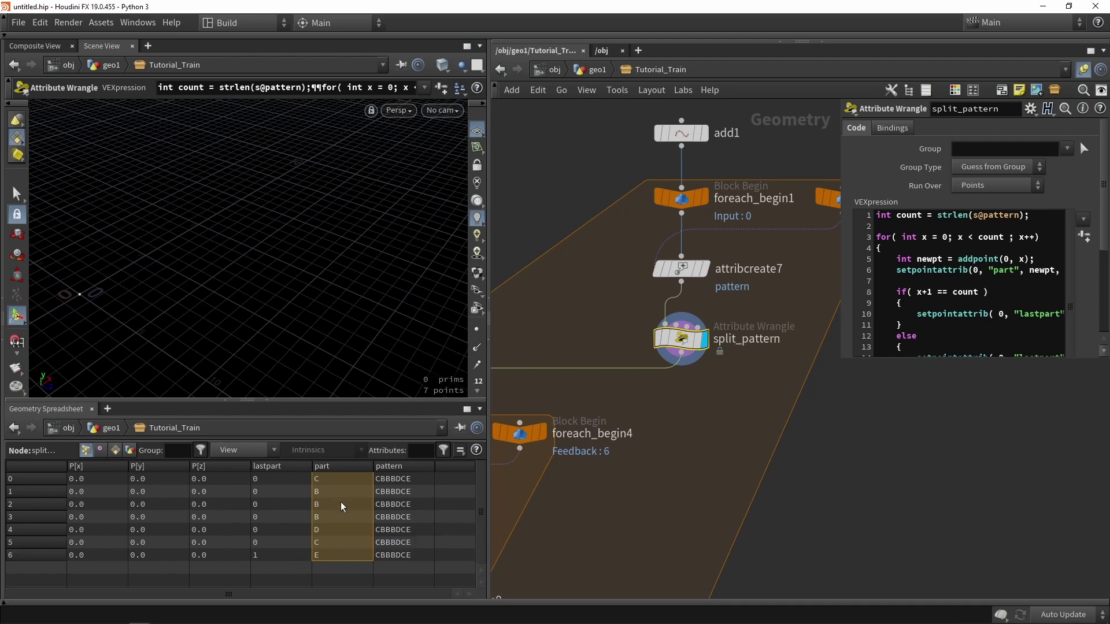
scroll(694, 457, down, 6)
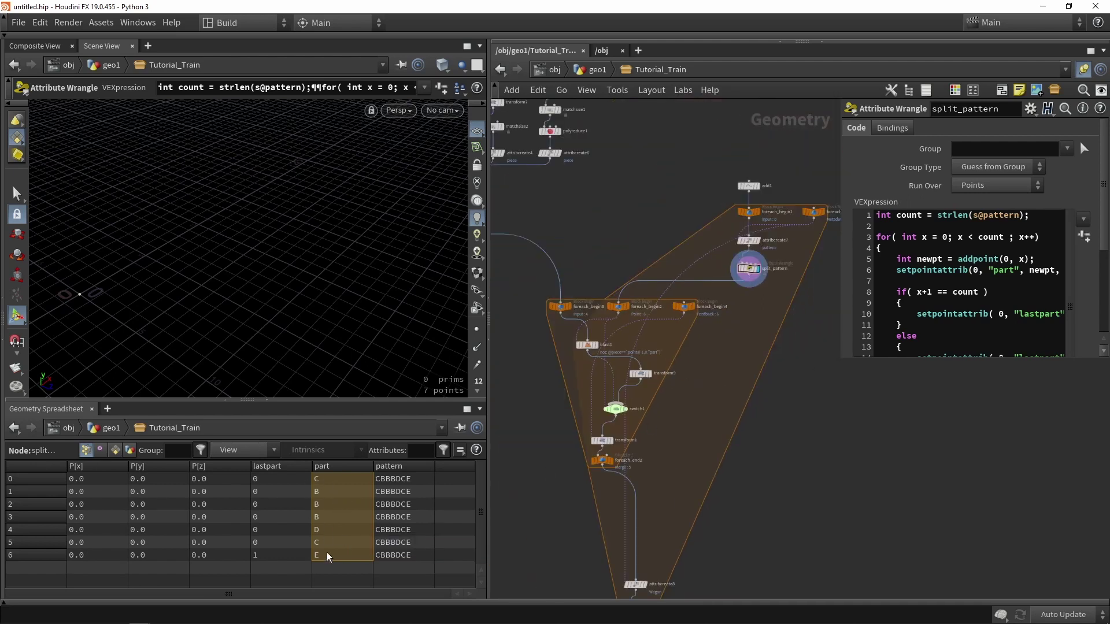
Step: Examine the inner for-each loop around blast1, transform9 and switch1, and display foreach_end2 to view the assembled wagon
scroll(569, 292, up, 3)
scroll(570, 291, down, 2)
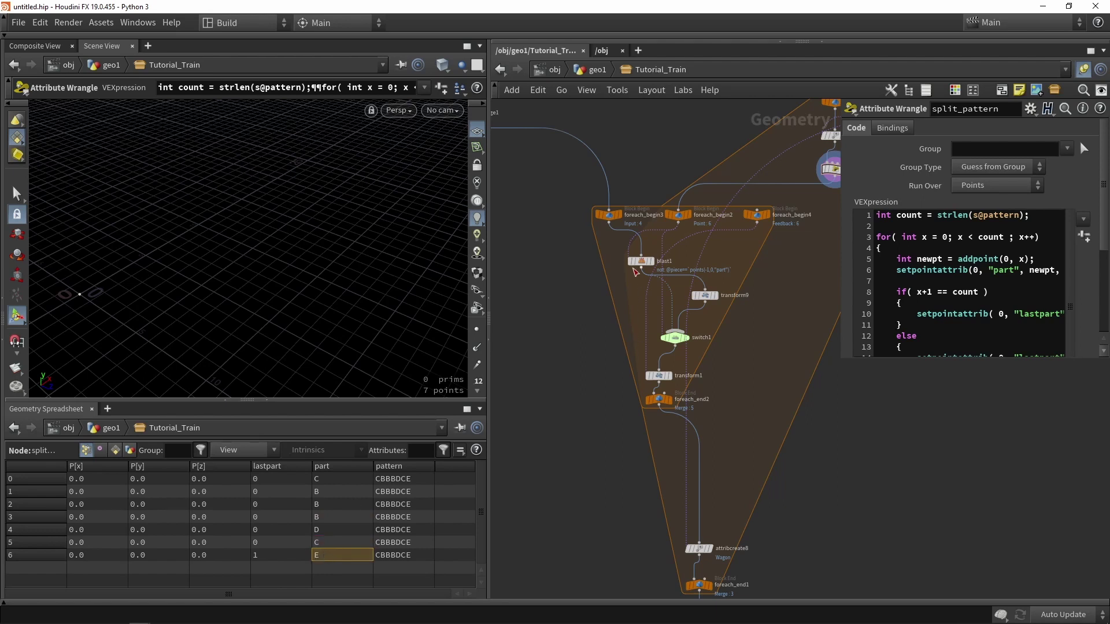
scroll(634, 271, up, 2)
middle_drag(635, 270, 613, 285)
scroll(578, 324, down, 4)
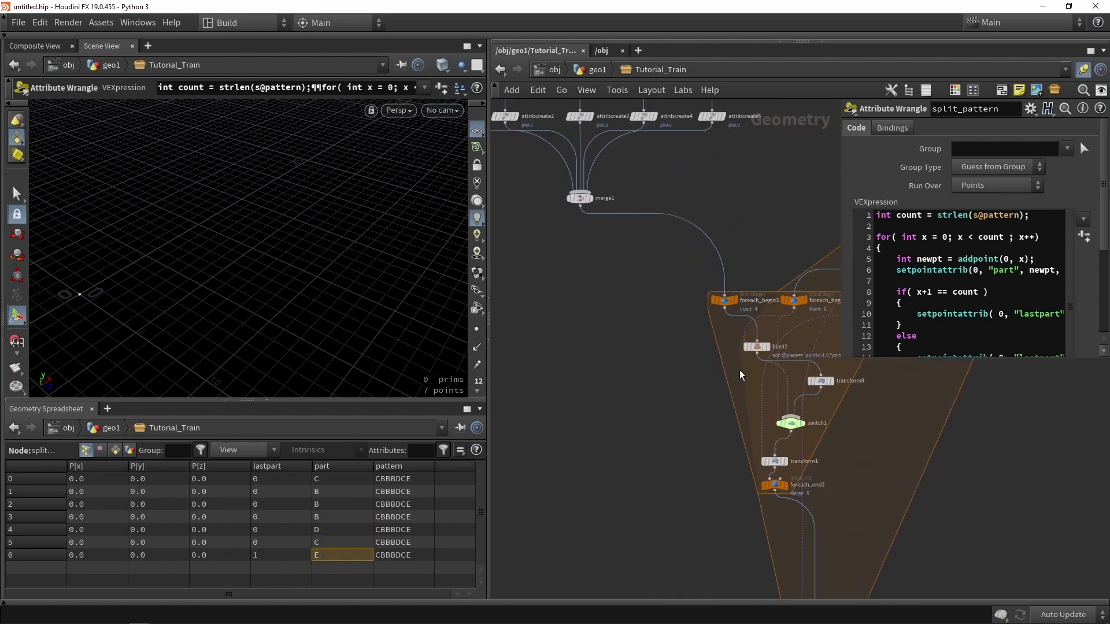
scroll(637, 350, up, 2)
scroll(641, 232, up, 1)
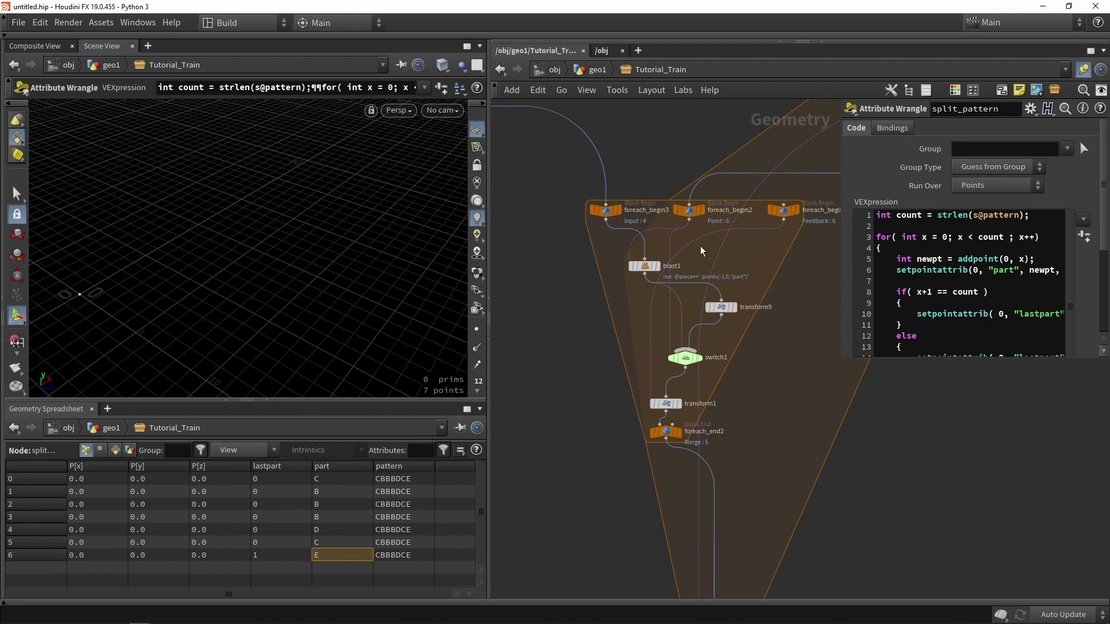
scroll(666, 421, up, 2)
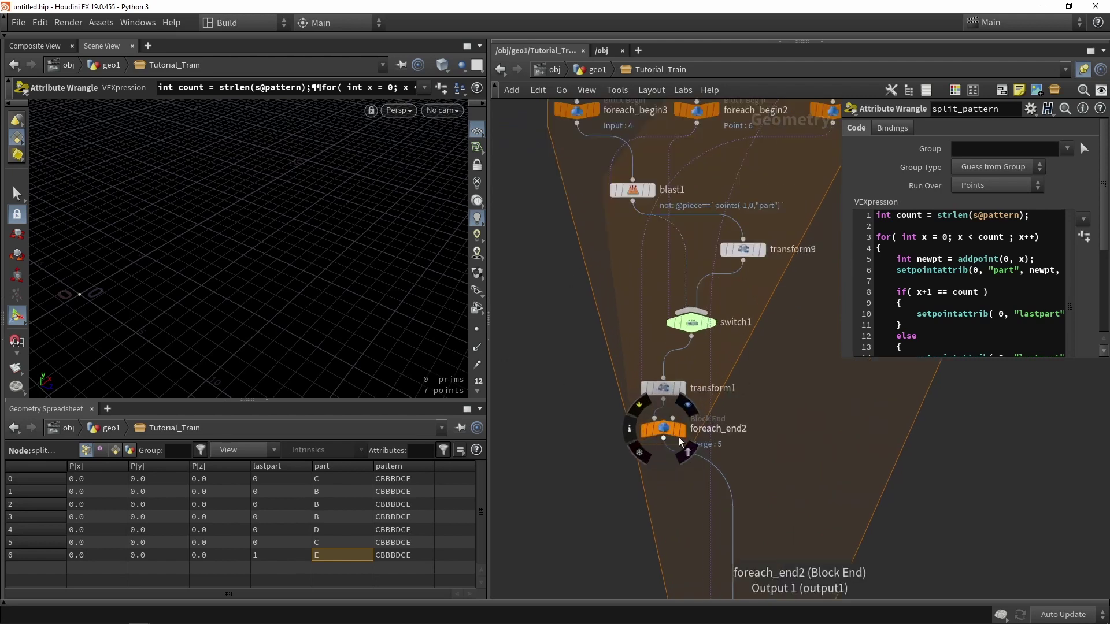
click(680, 440)
click(663, 430)
alt+drag(263, 238, 215, 236)
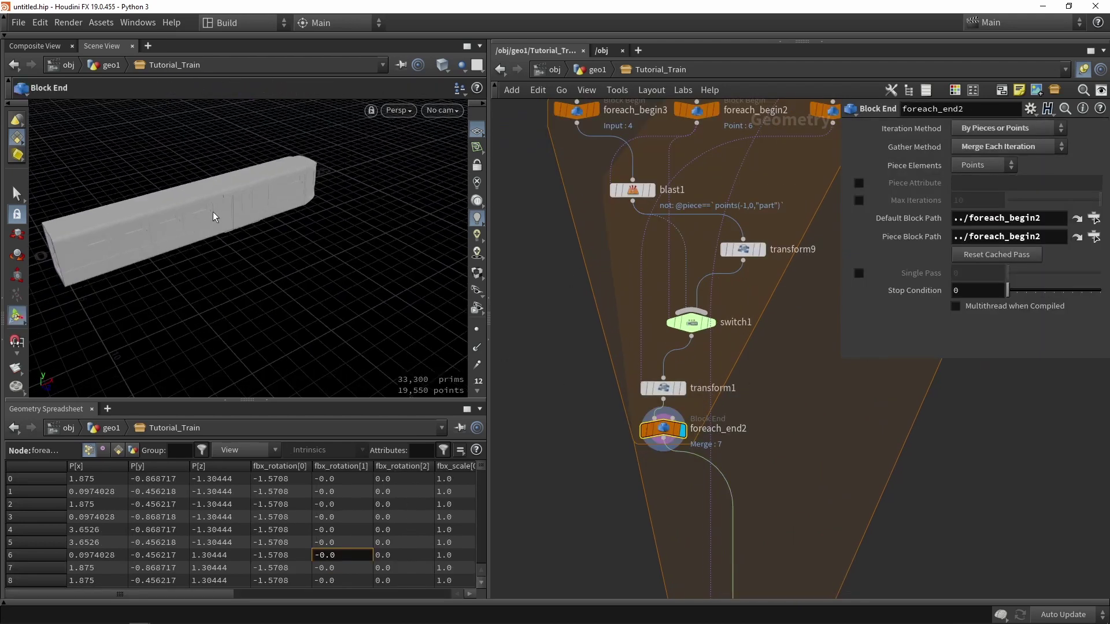
Step: Display attribcreate8 and examine how it creates the Wagon primitive attribute before foreach_end1
scroll(754, 322, down, 2)
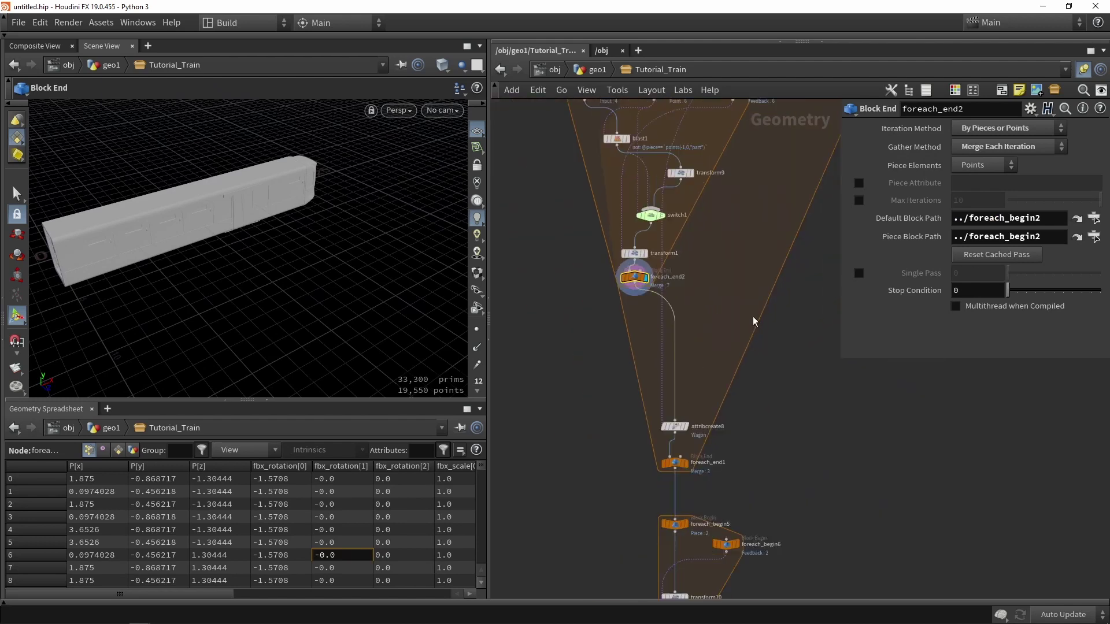
scroll(686, 443, up, 3)
click(689, 412)
click(665, 412)
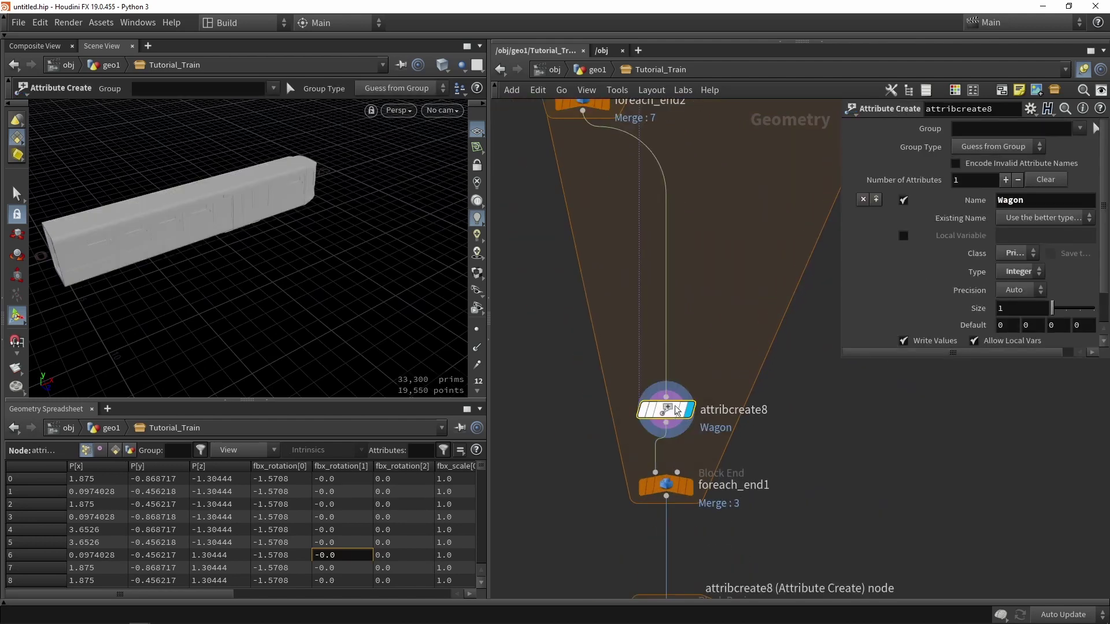
middle_drag(745, 379, 731, 324)
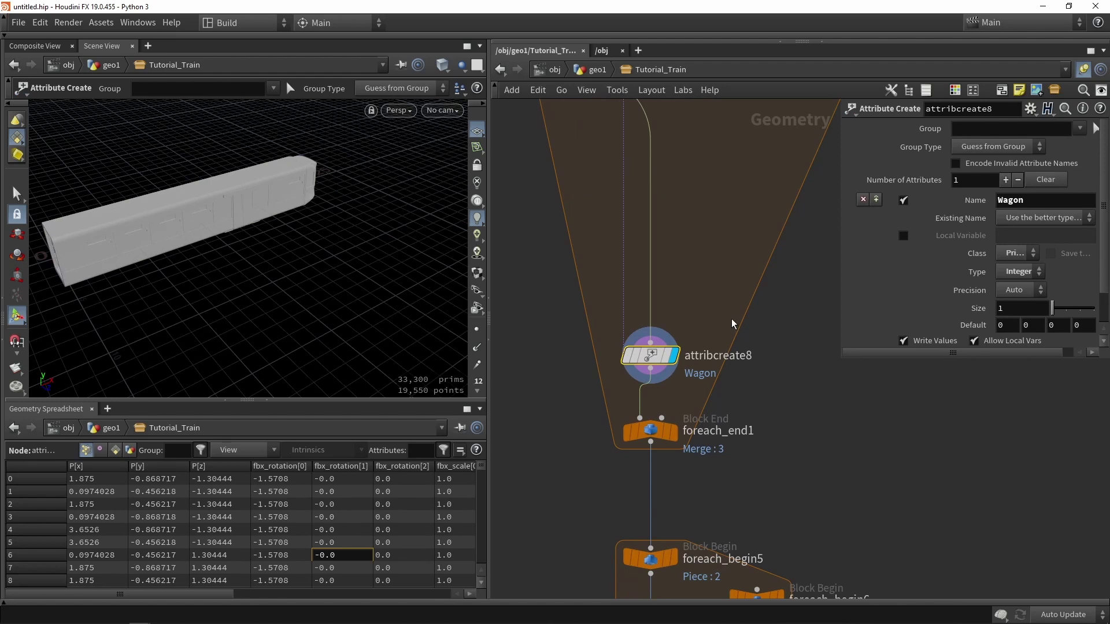
middle_drag(776, 367, 762, 282)
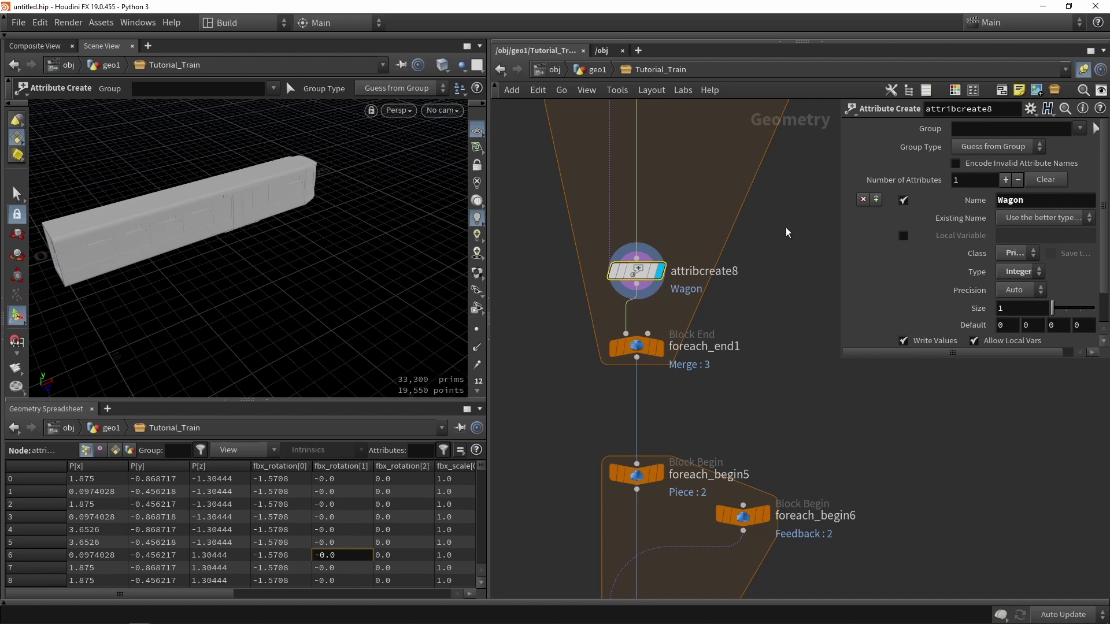
Step: Display foreach_end1 and view the merged output of the outer wagon loop
middle_drag(732, 385, 762, 265)
scroll(762, 266, down, 2)
click(712, 229)
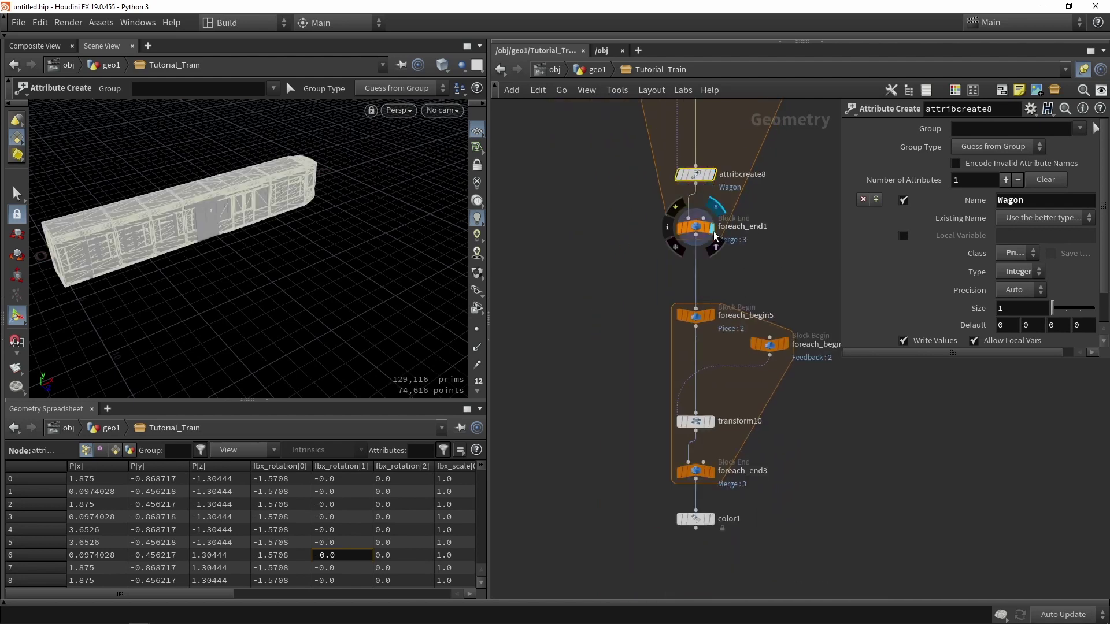
click(697, 228)
drag(137, 205, 335, 176)
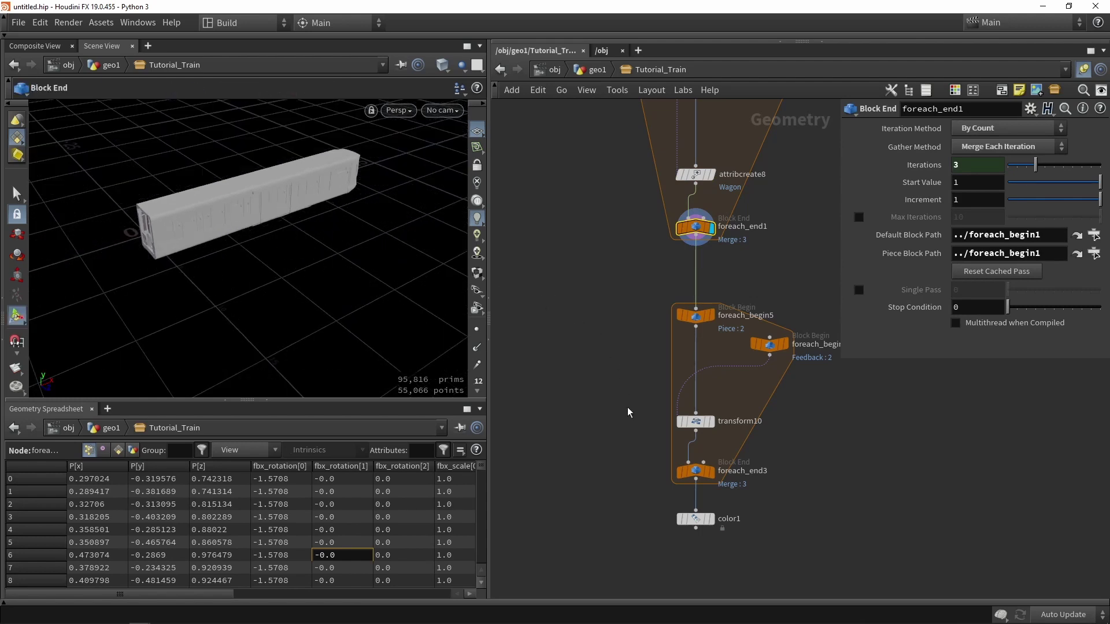
Step: Display foreach_end3, check its Wagon piece attribute, and view the whole train with the wagons placed end to end
middle_drag(729, 398, 715, 296)
scroll(684, 351, up, 3)
click(697, 368)
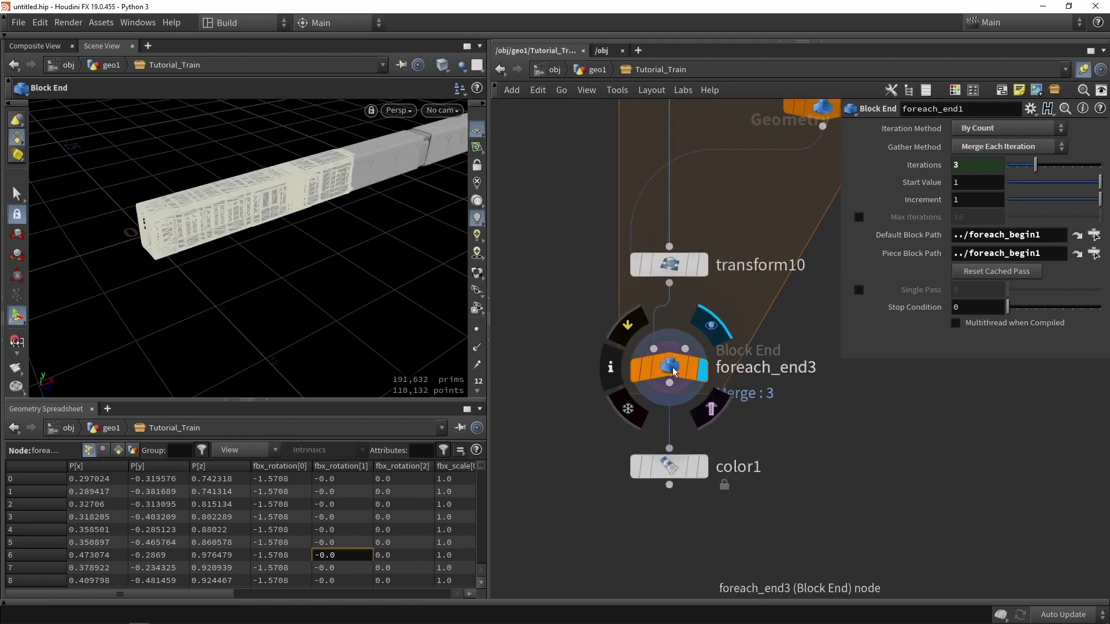
click(685, 369)
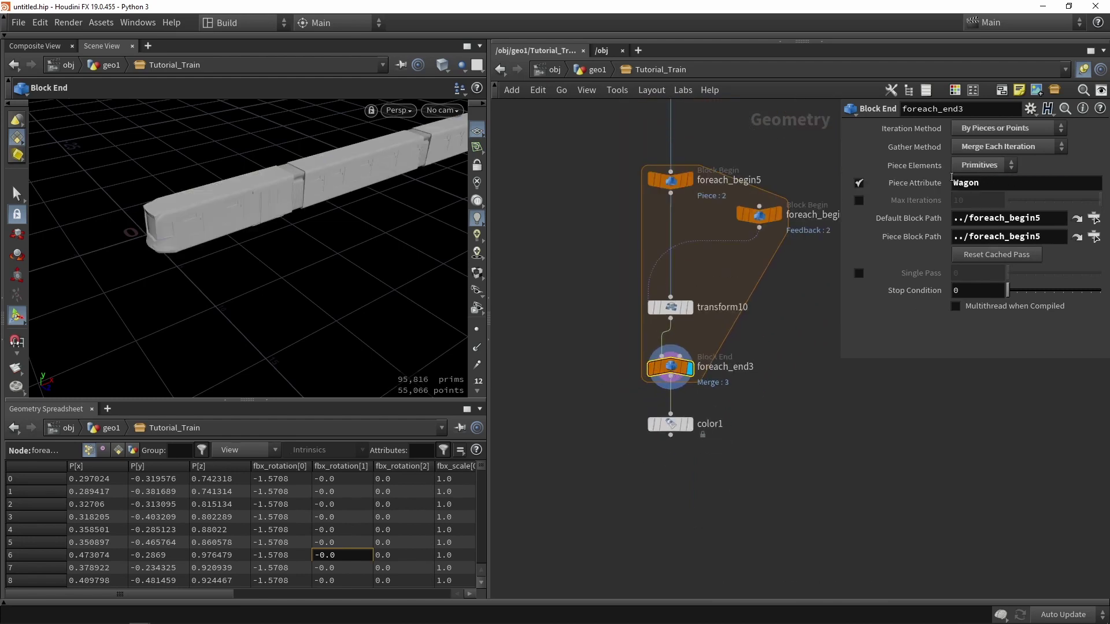
middle_drag(784, 294, 765, 303)
scroll(765, 304, down, 2)
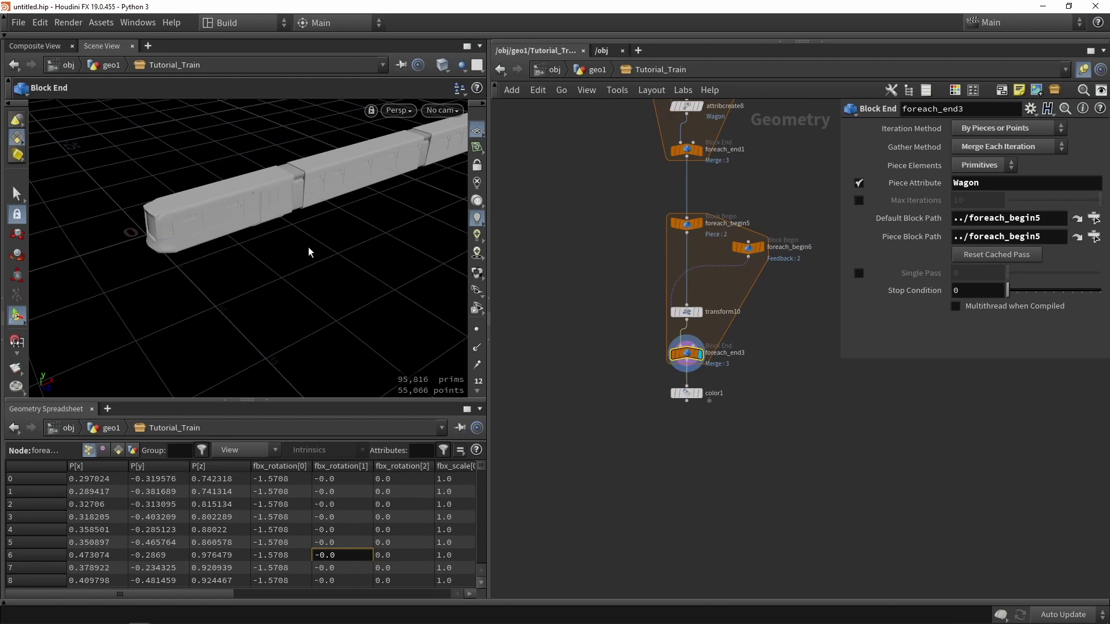
scroll(309, 249, down, 2)
alt+middle_drag(309, 248, 238, 284)
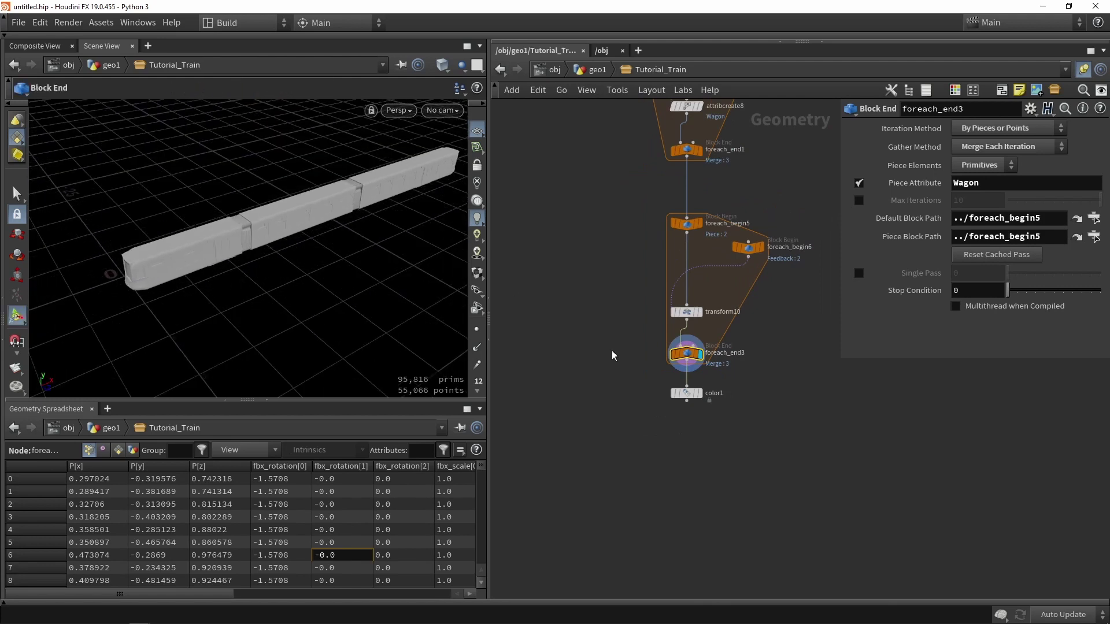
Step: Display the color1 node and view the train coloured randomly by the Wagon attribute
middle_drag(660, 313, 622, 361)
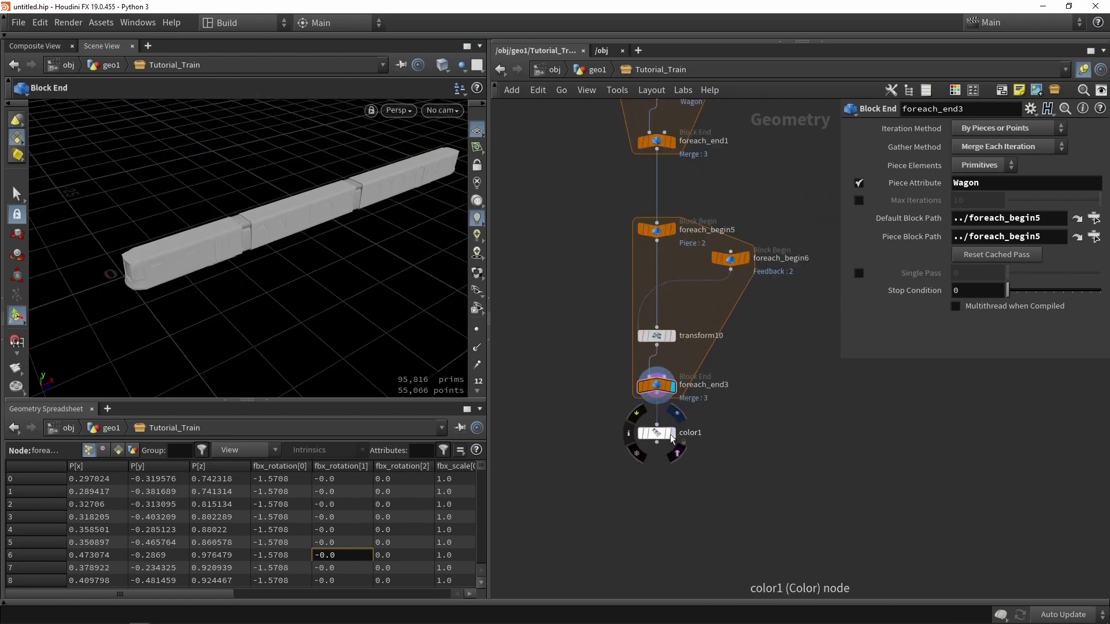
click(671, 439)
click(657, 433)
key(Escape)
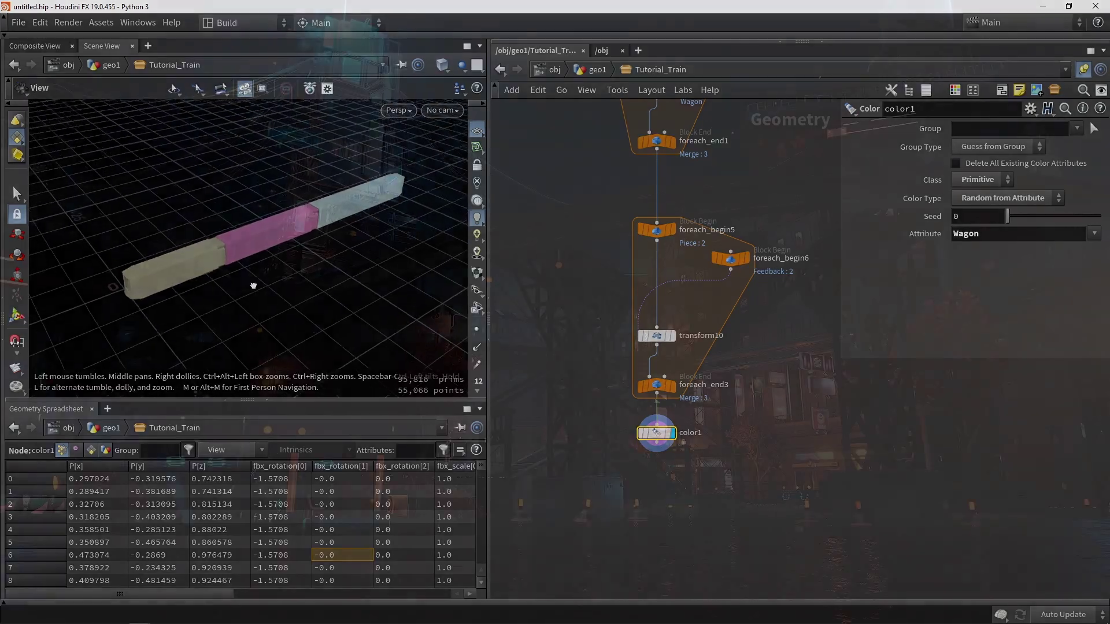